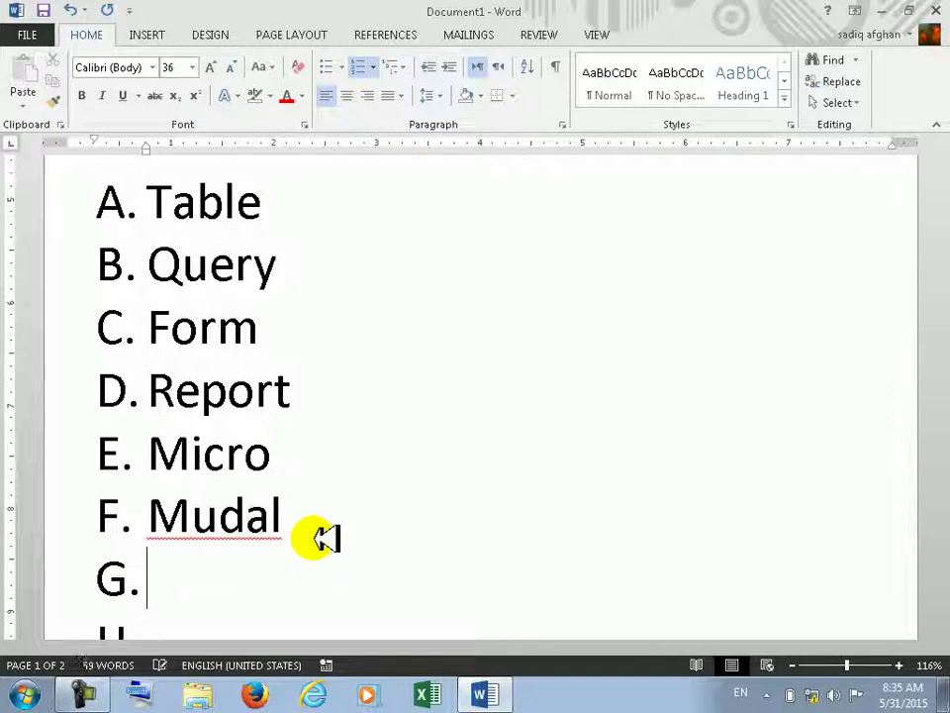
- Correct the misspelled Mudal to Modal, then delete the F and G list lines
key("Return")
key("ctrl+z")
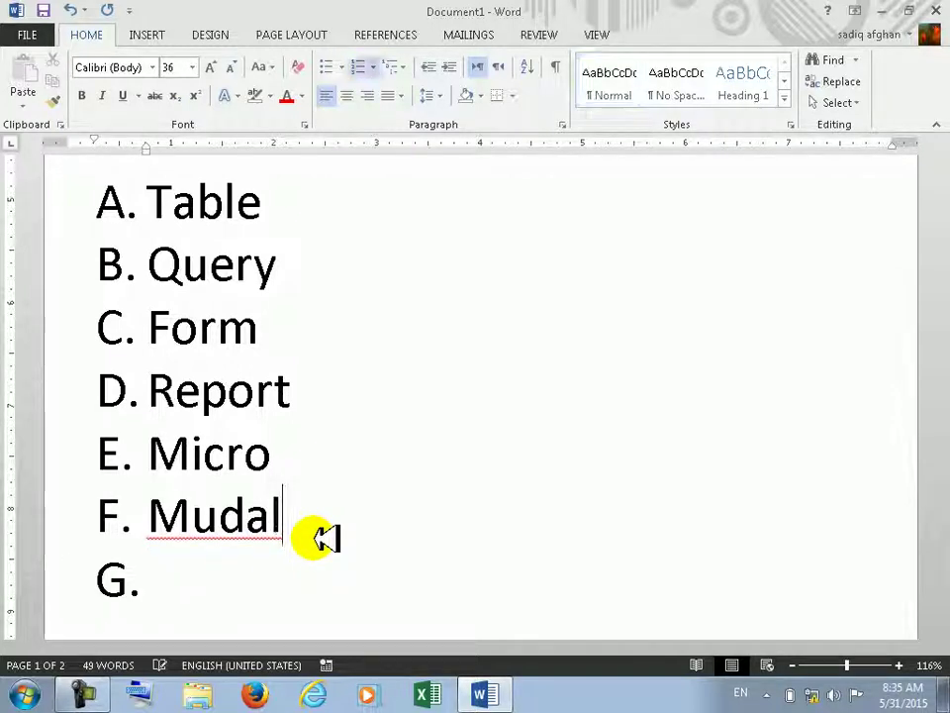
left_click(248, 543)
right_click(283, 542)
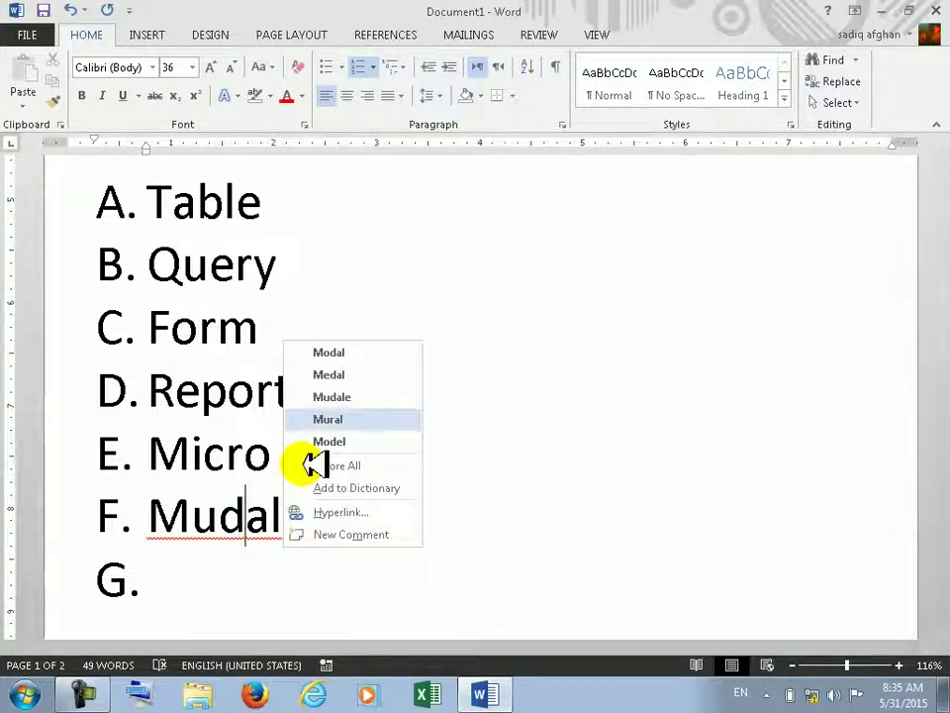
left_click(329, 352)
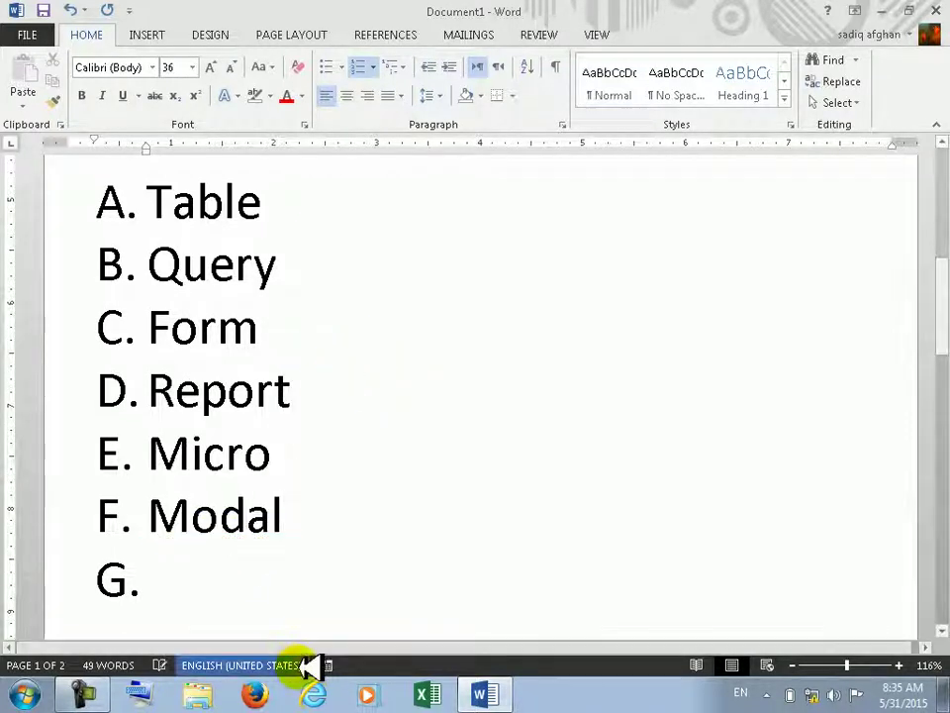
left_click_drag(227, 605, 61, 532)
key("BackSpace")
key("BackSpace")
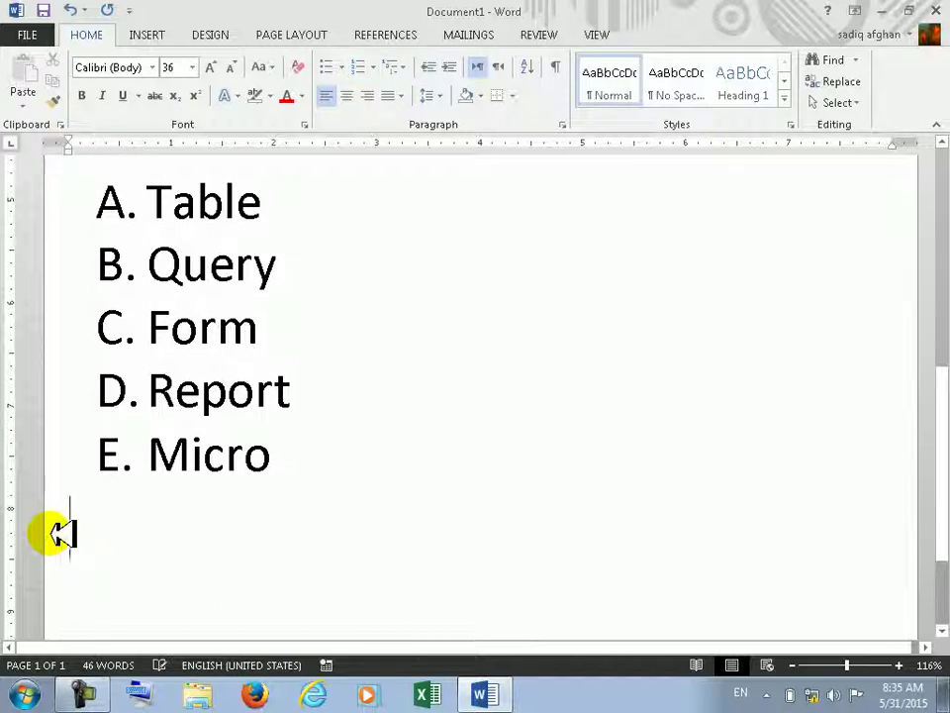
left_click(881, 10)
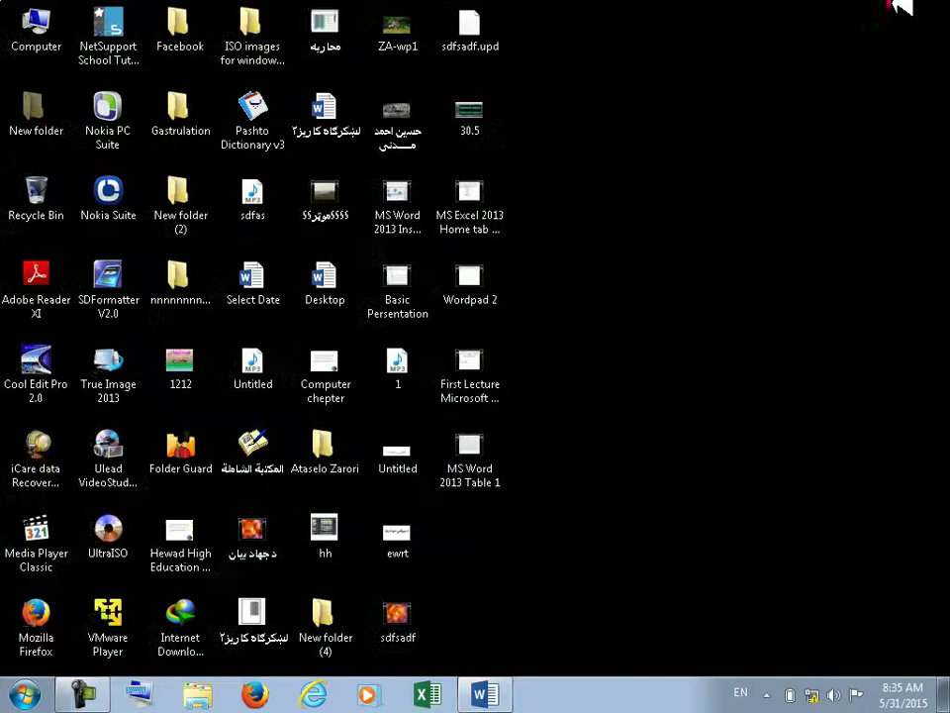
right_click(692, 245)
left_click(748, 303)
left_click(22, 695)
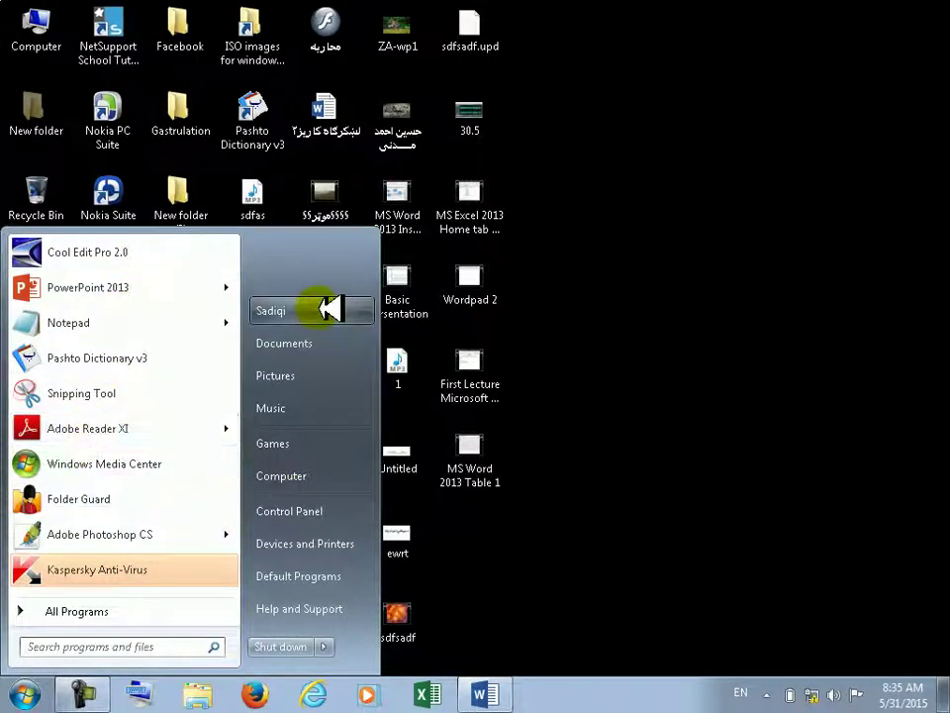
left_click(31, 611)
left_click(57, 611)
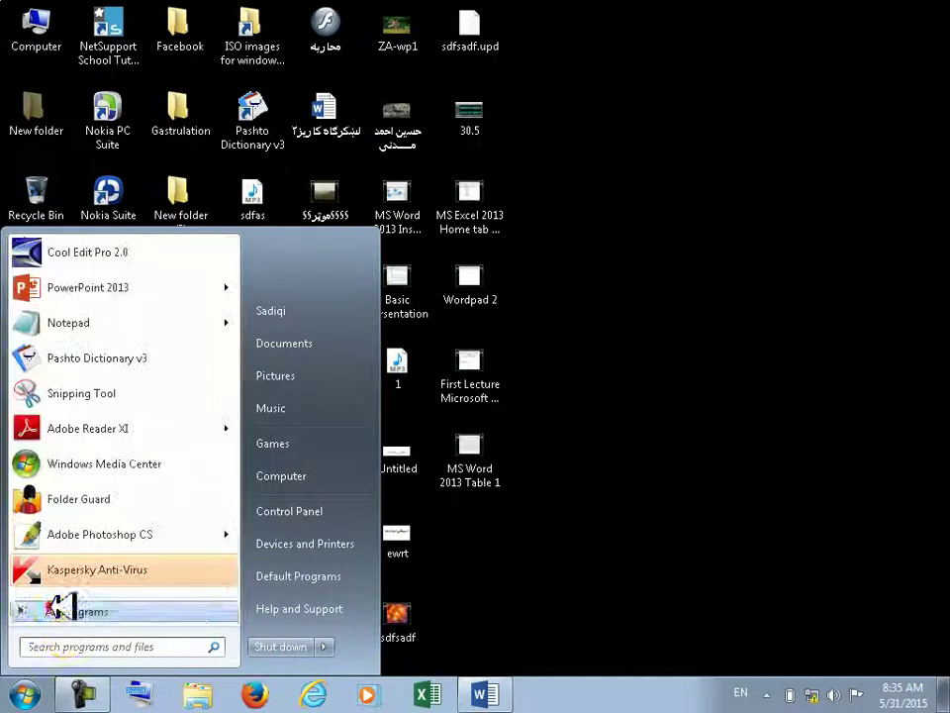
left_click(65, 648)
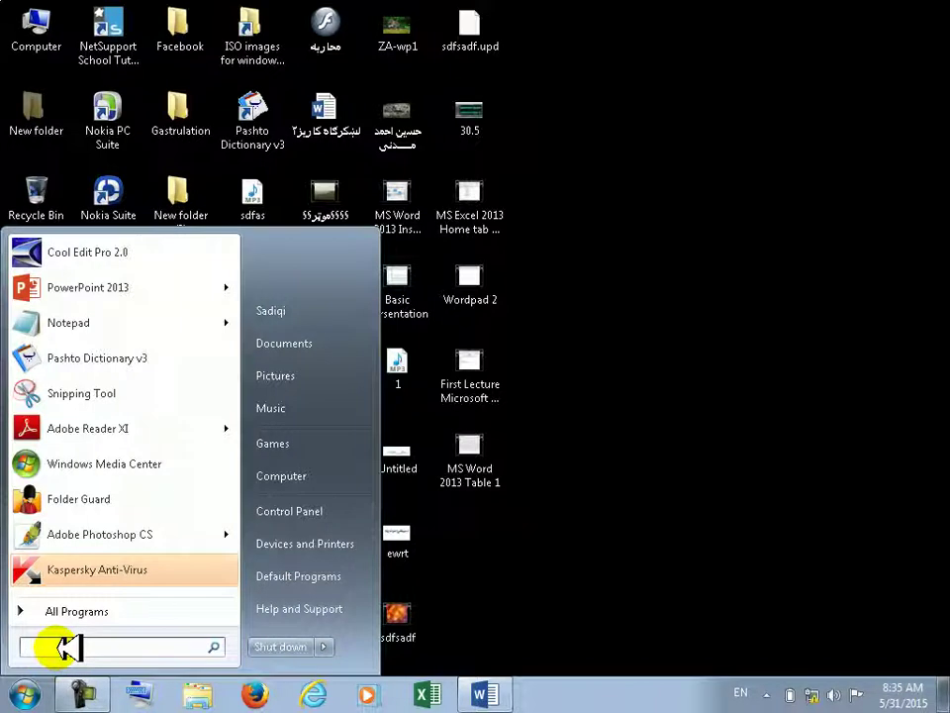
type("acce")
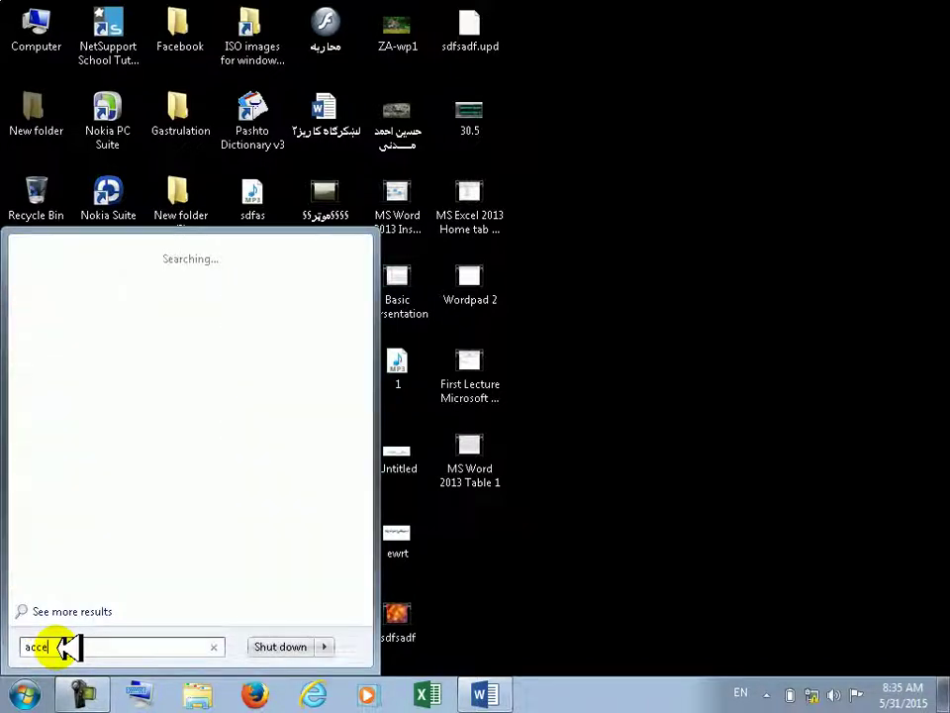
type("ss")
key("Return")
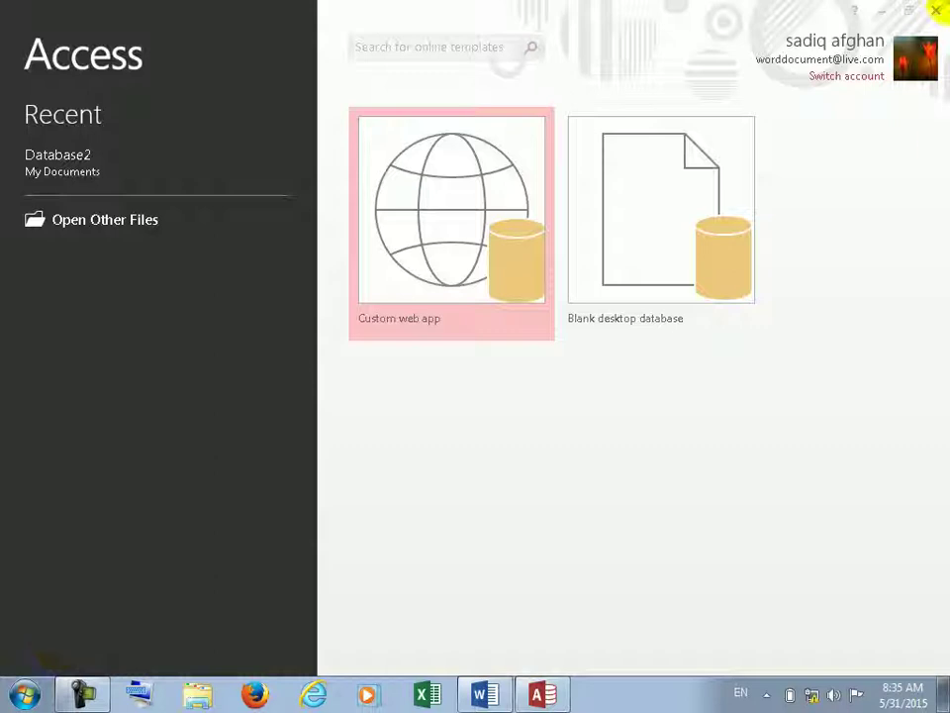
key("alt+F4")
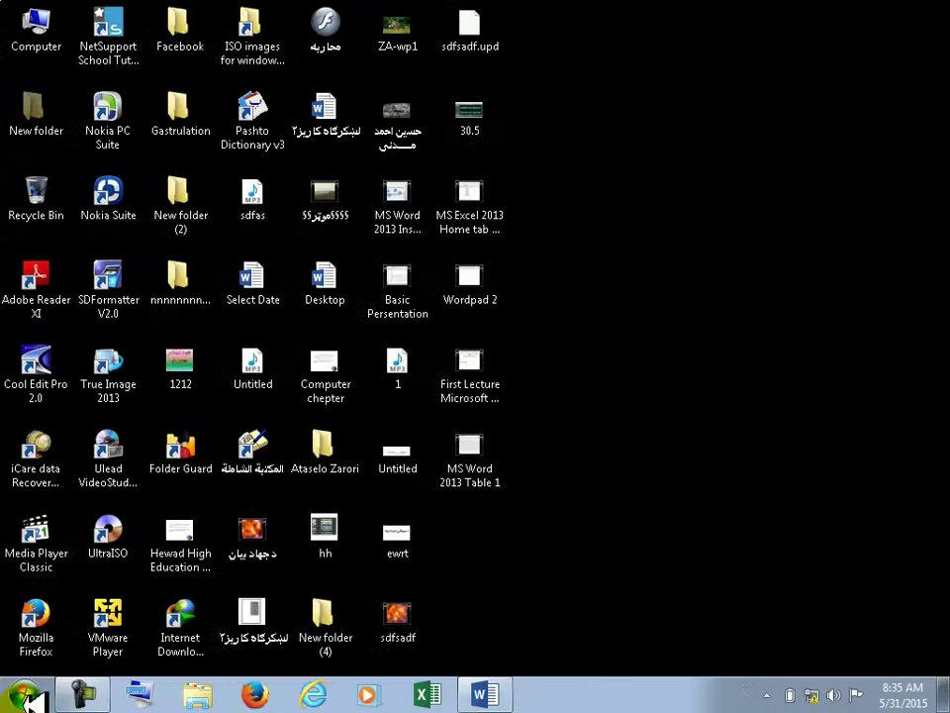
- Launch Access 2013 from the Microsoft Office 2013 program folder, close it, and search 'ac'
left_click(24, 697)
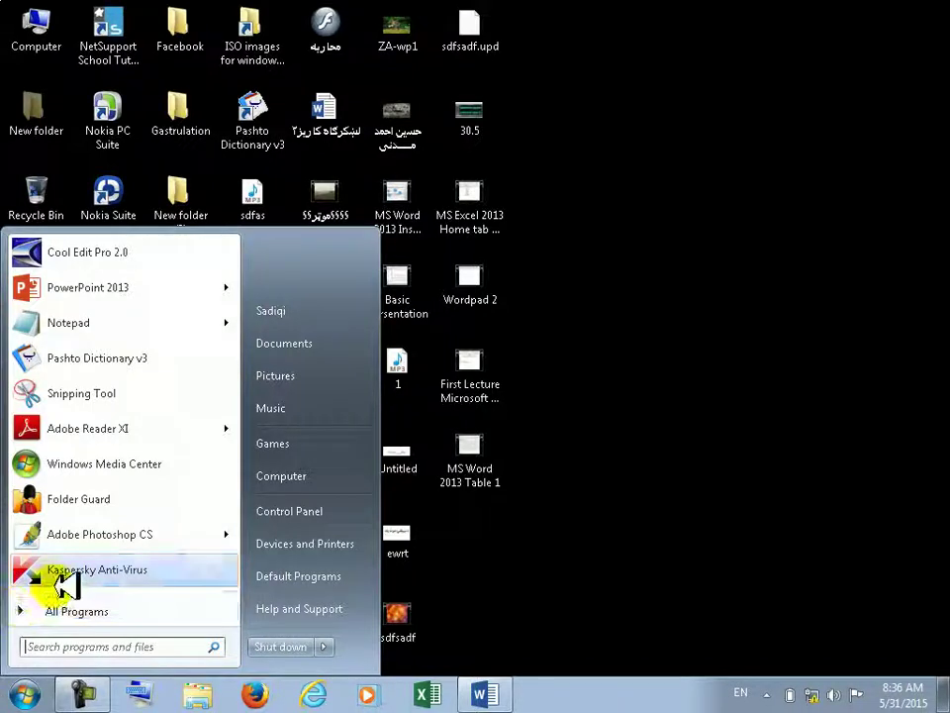
left_click(48, 610)
scroll(77, 544, "down", 6)
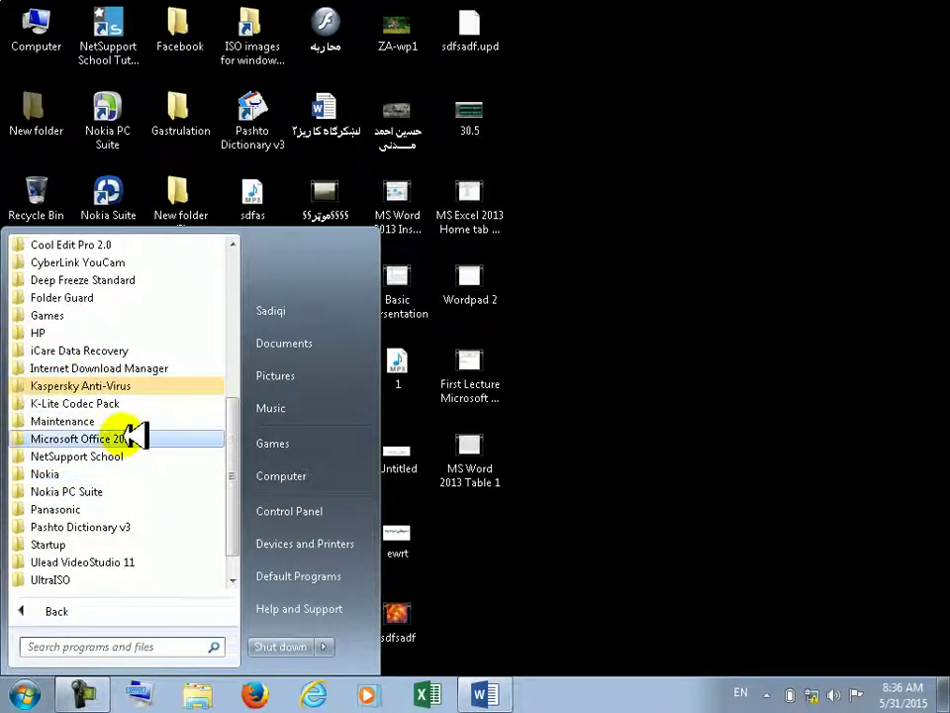
left_click(126, 438)
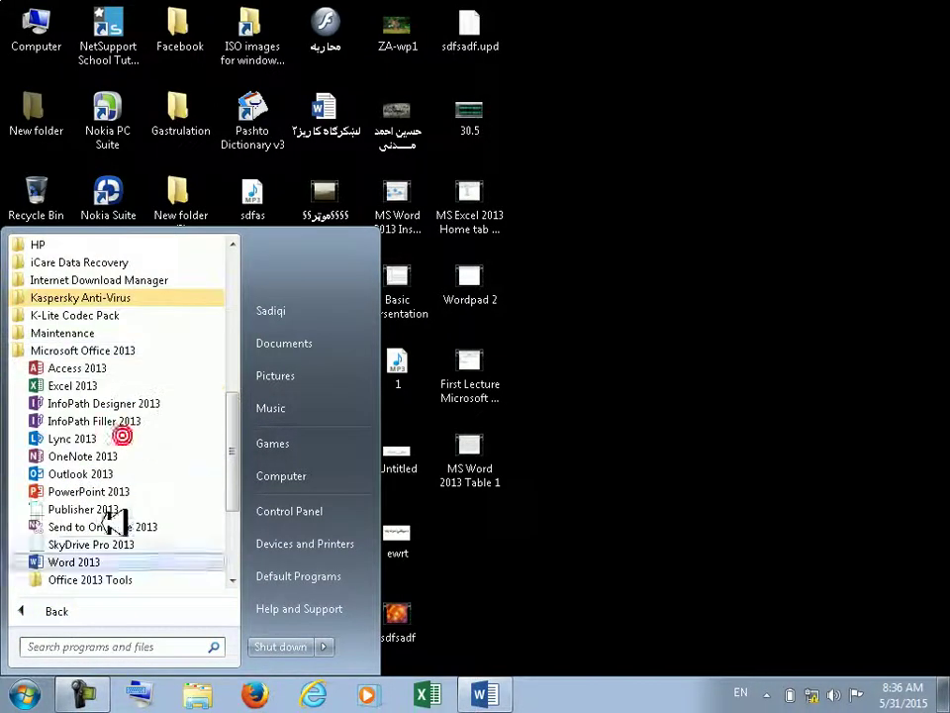
left_click(69, 366)
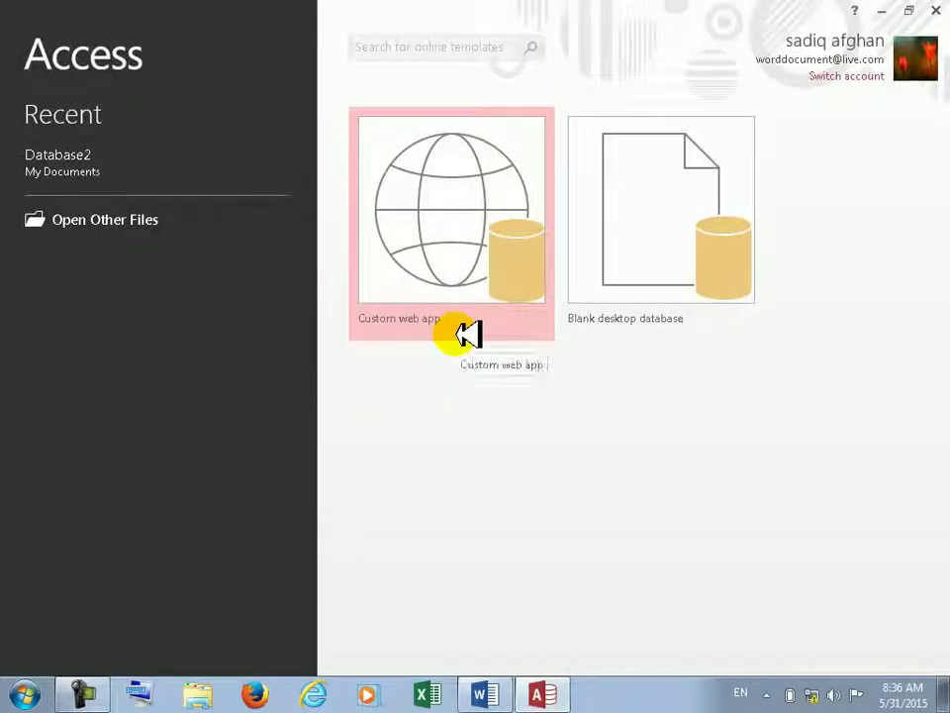
left_click(15, 700)
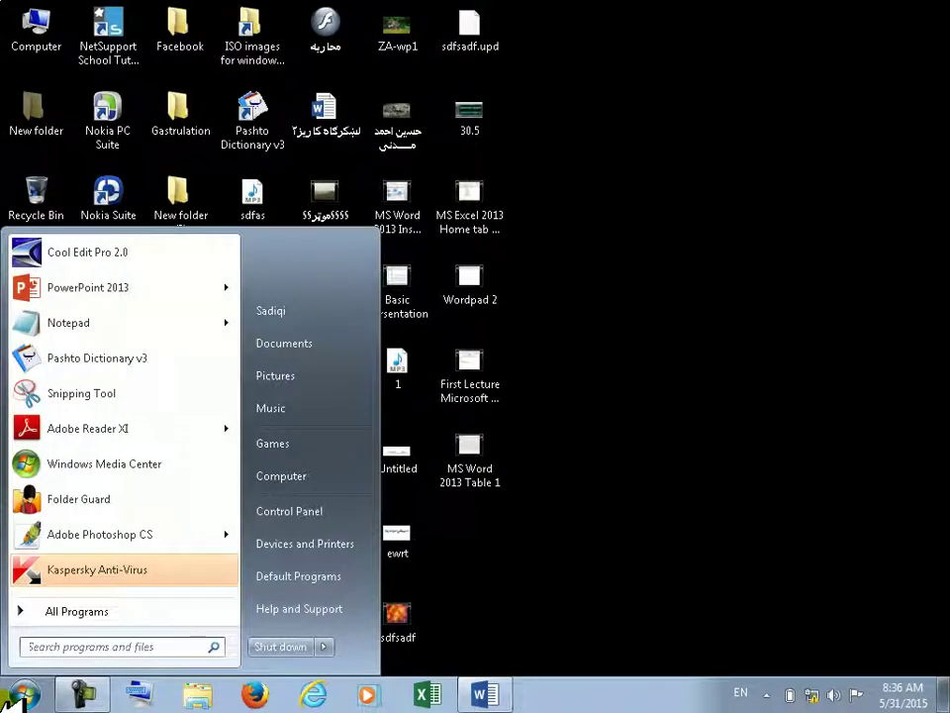
type("access")
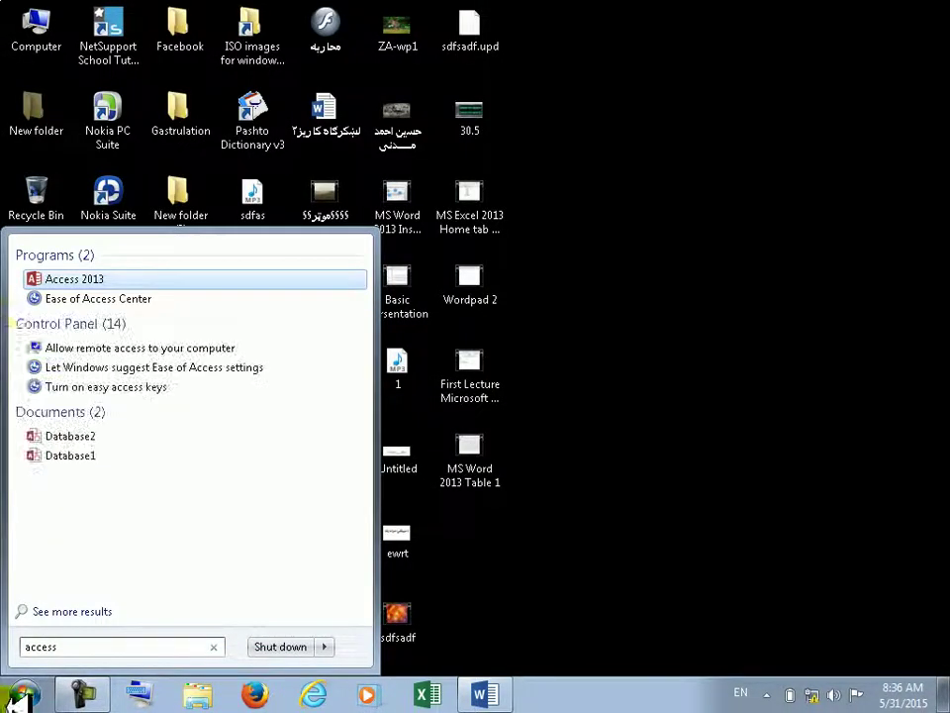
- Assign the Access 2013 shortcut the hotkey Ctrl+Alt+W and apply it
right_click(94, 278)
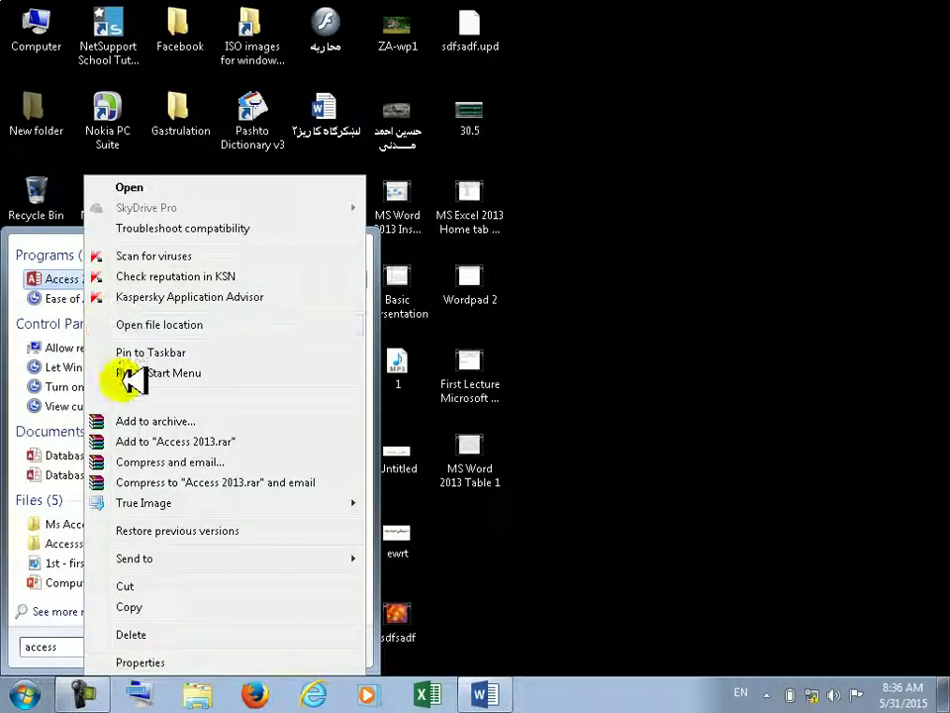
left_click(148, 660)
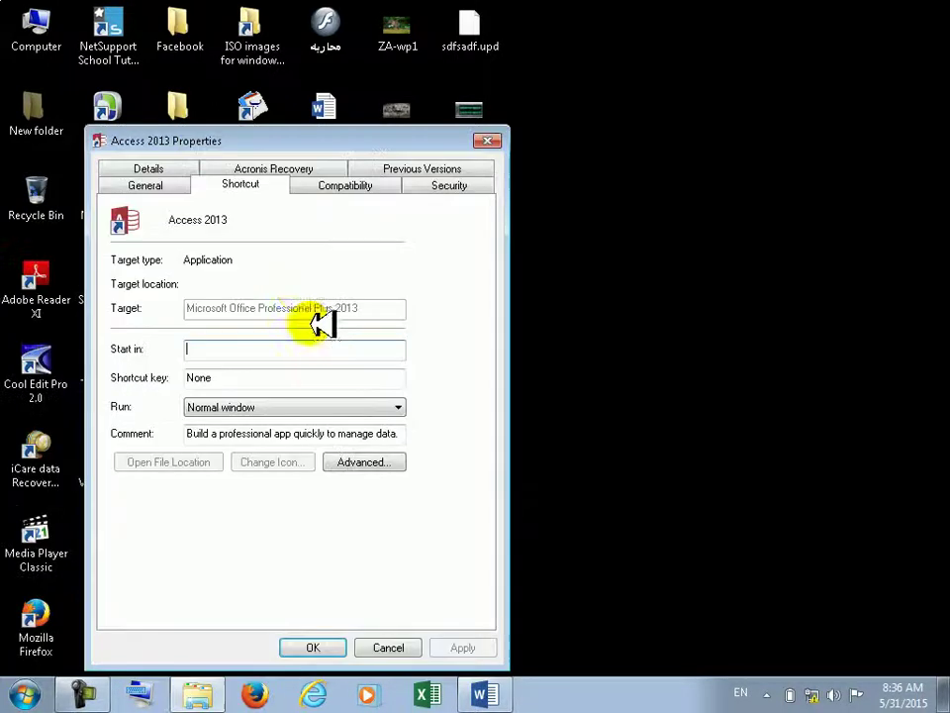
left_click(234, 378)
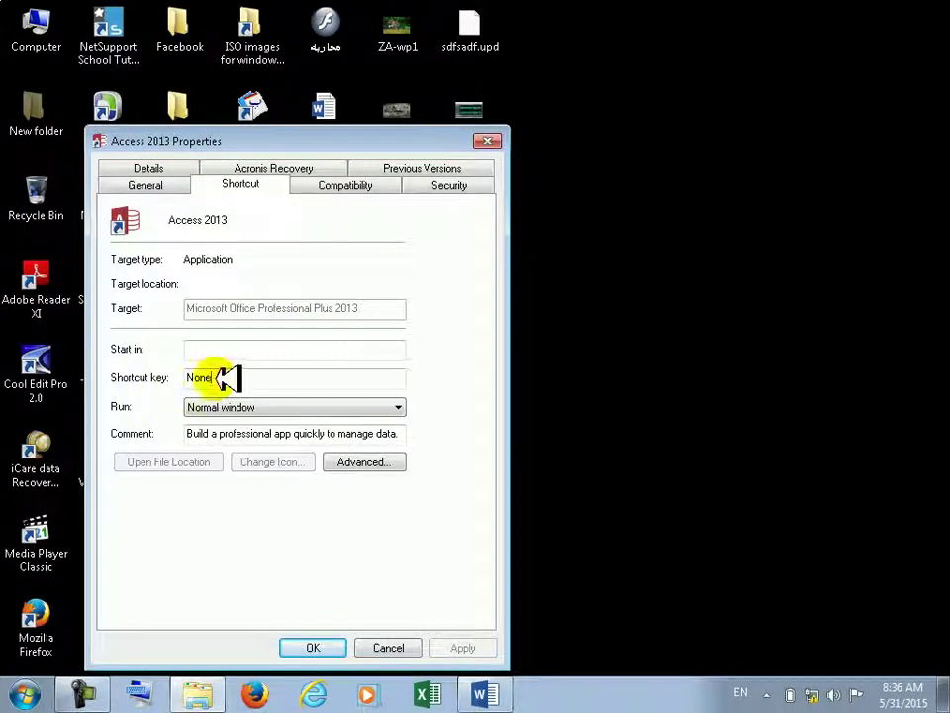
key("ctrl+alt+w")
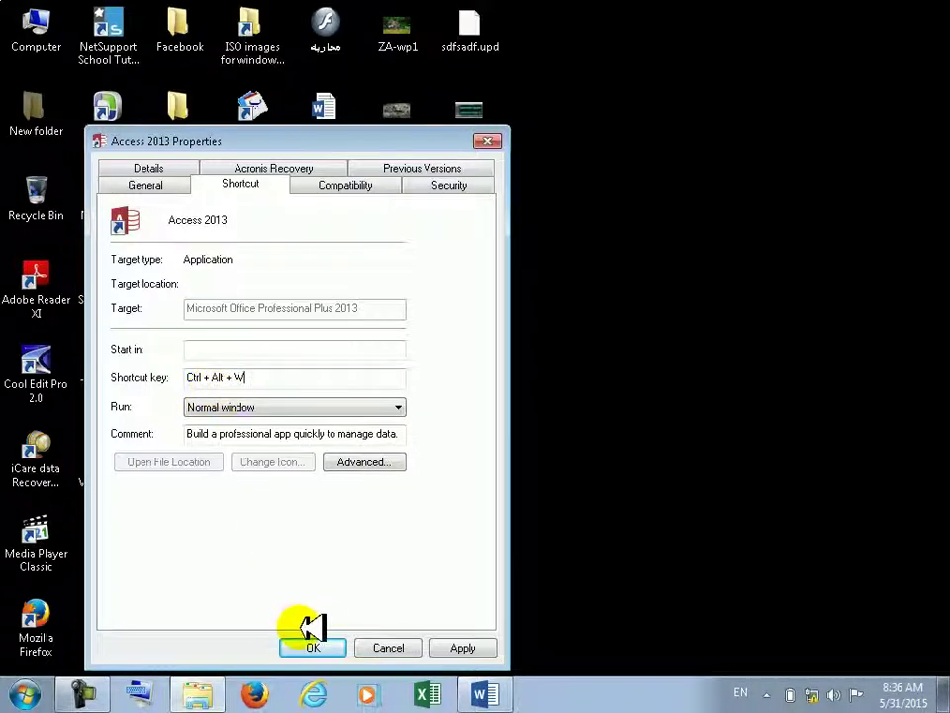
left_click(456, 650)
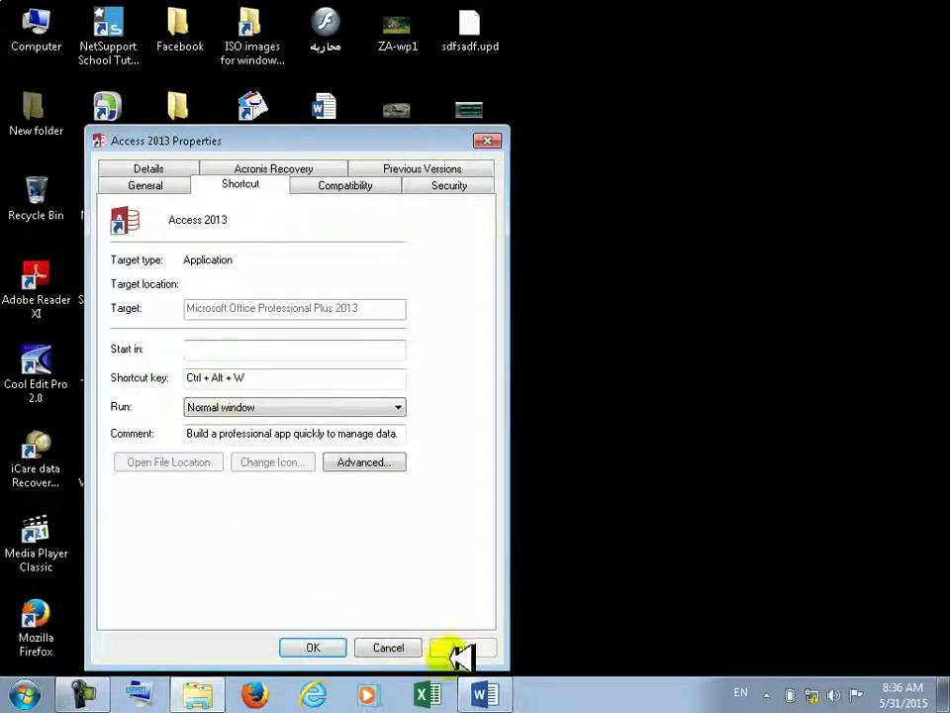
- Test that Ctrl+Alt+W launches Access, confirm the Properties dialog, and close Access
key("ctrl+alt+w")
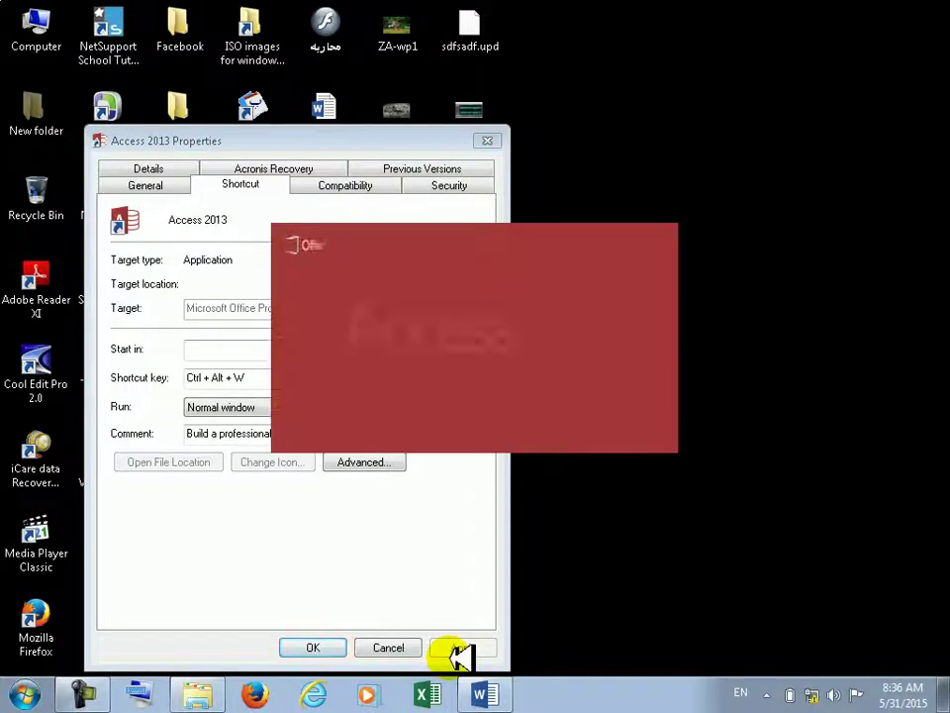
left_click(936, 10)
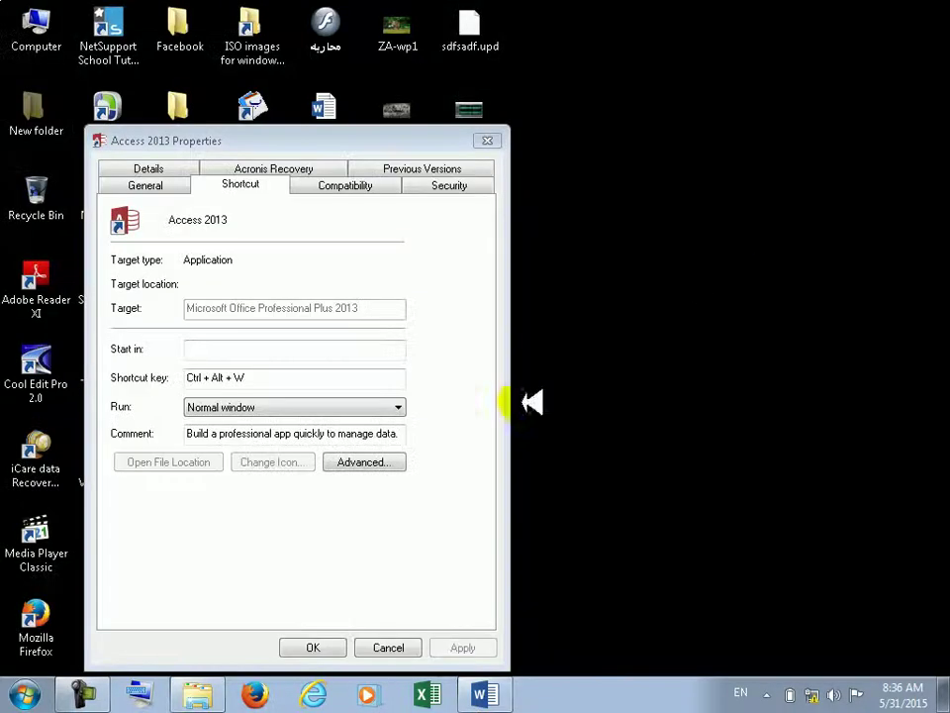
left_click(315, 646)
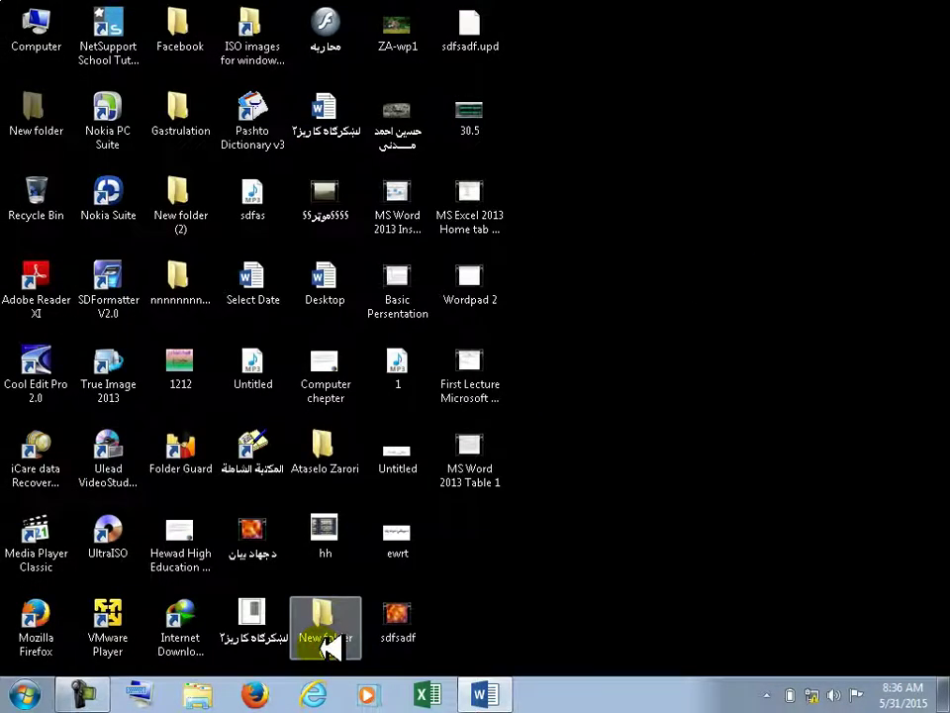
key("ctrl+alt+w")
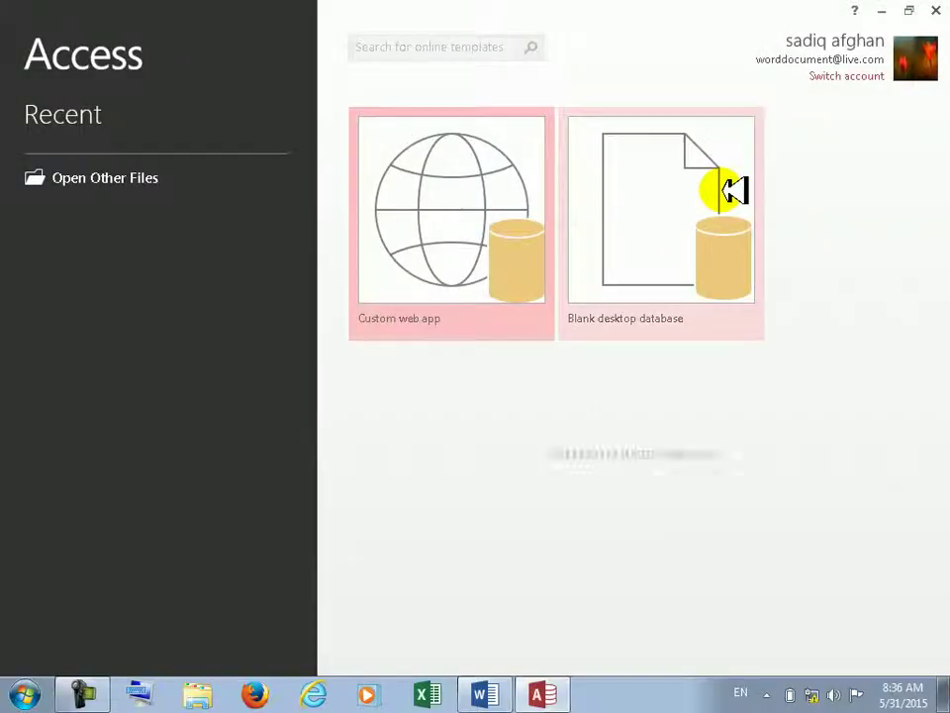
left_click(935, 10)
left_click(22, 693)
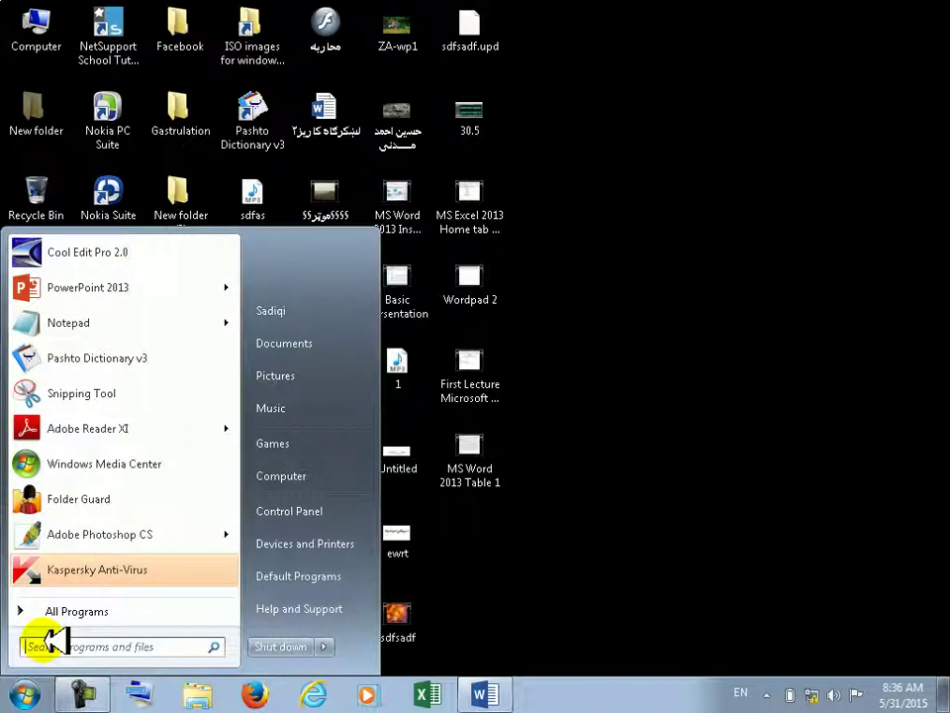
- Clear the Access 2013 shortcut key back to None using the on-screen keyboard
type("access")
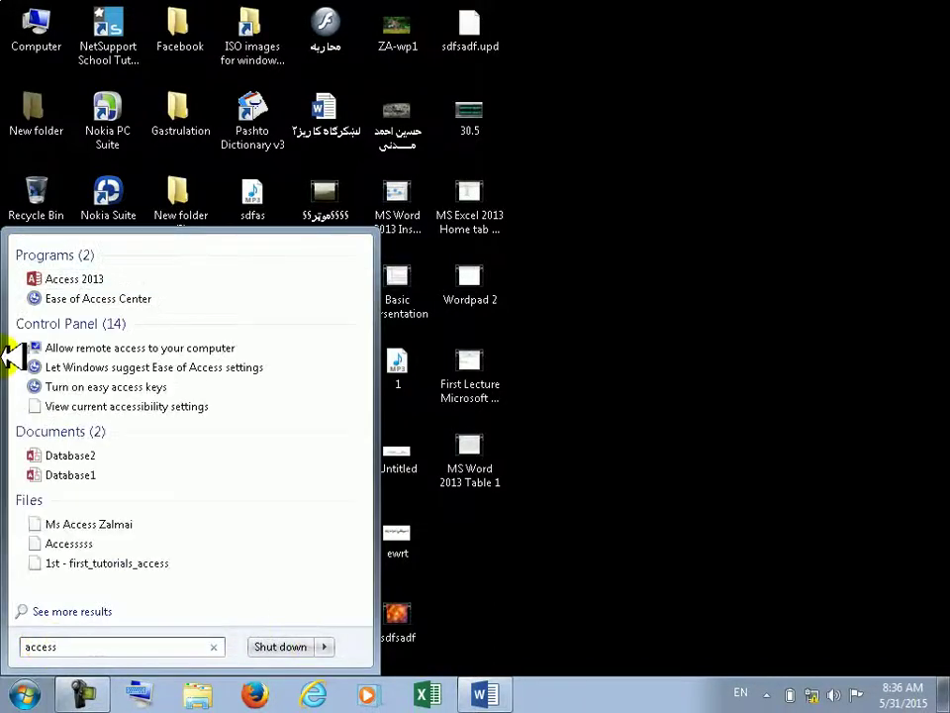
right_click(74, 280)
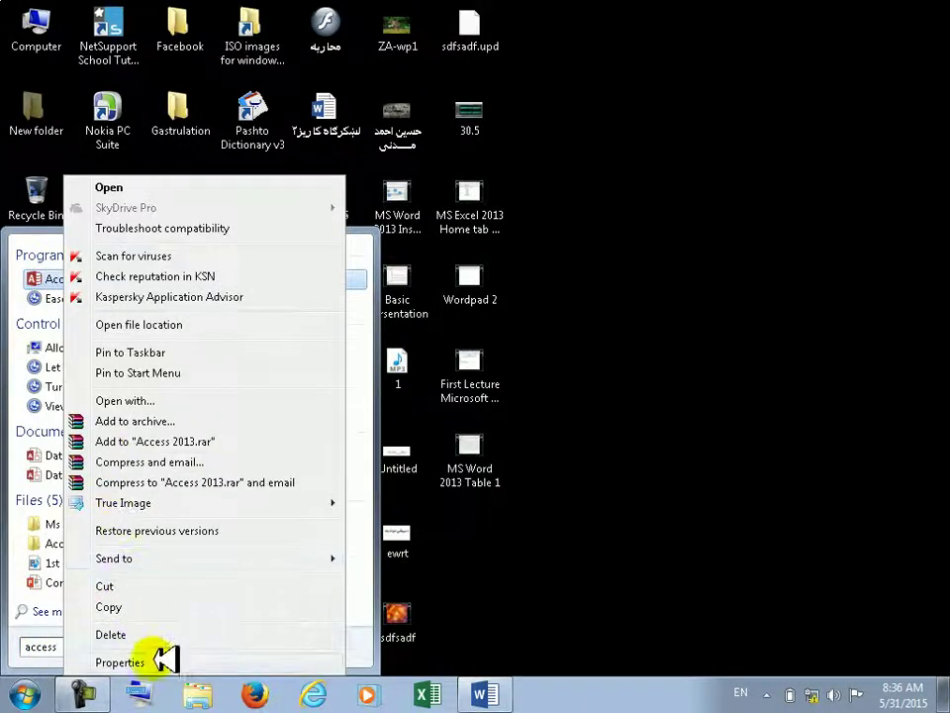
left_click(158, 660)
left_click(272, 377)
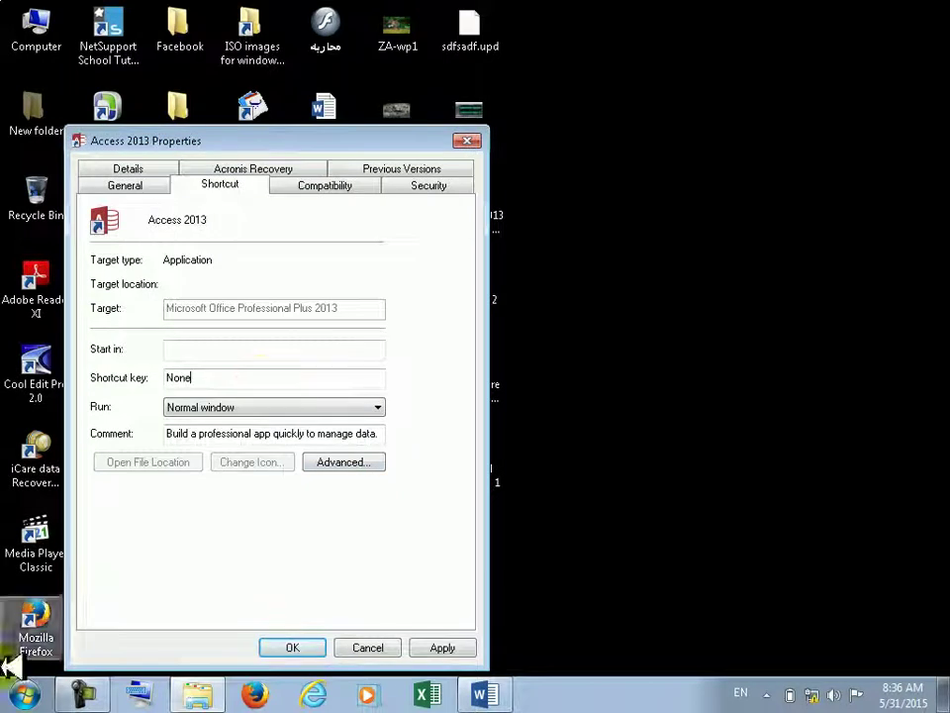
left_click(138, 692)
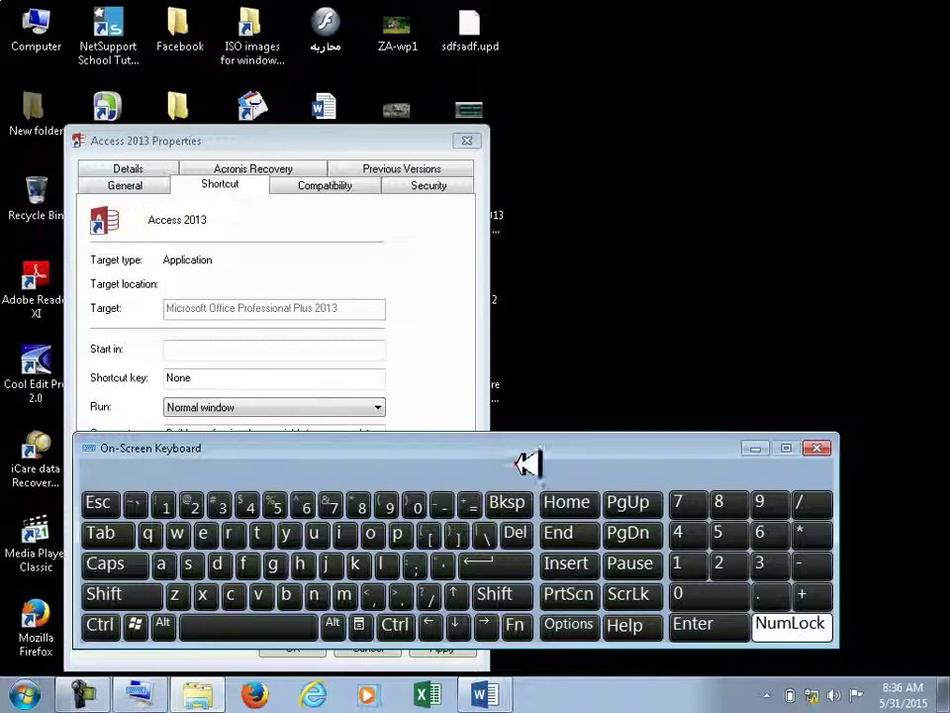
left_click(524, 503)
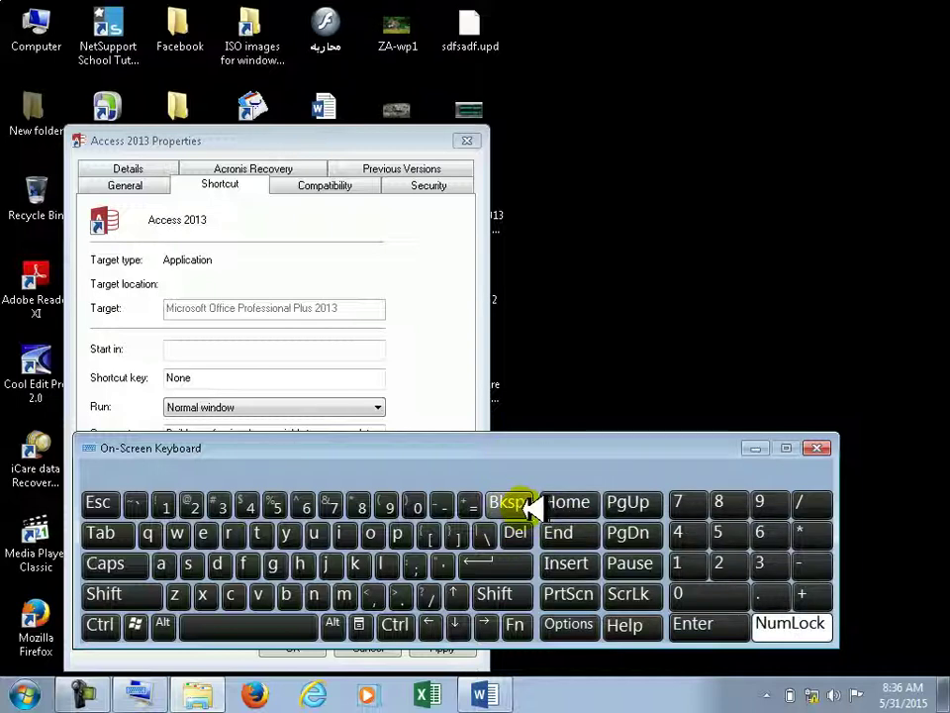
left_click(638, 503)
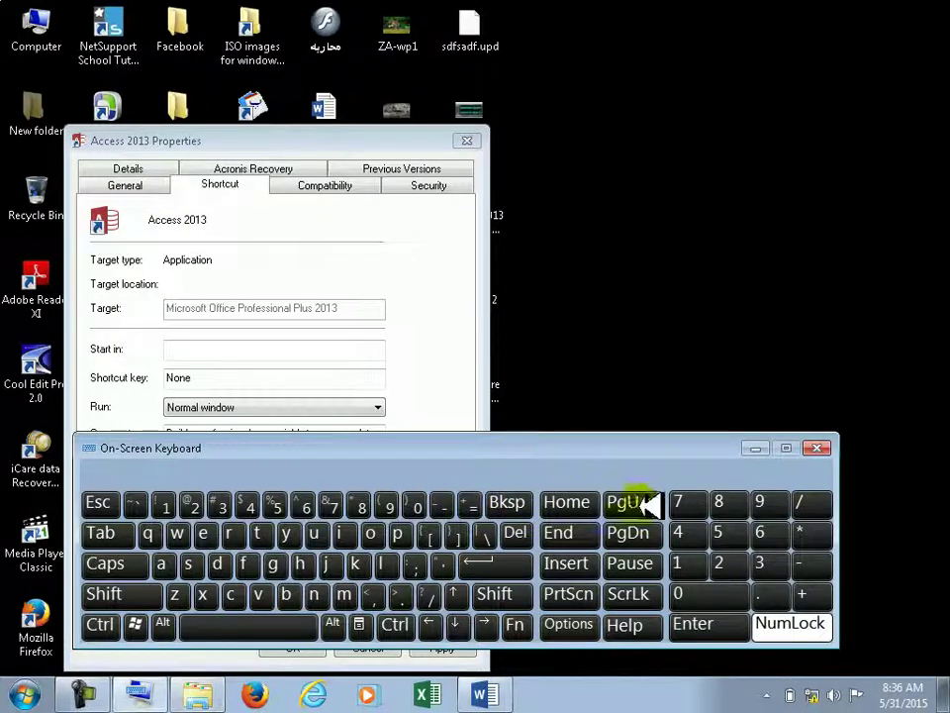
- Close the on-screen keyboard, then apply and save the shortcut properties
left_click_drag(594, 448, 674, 515)
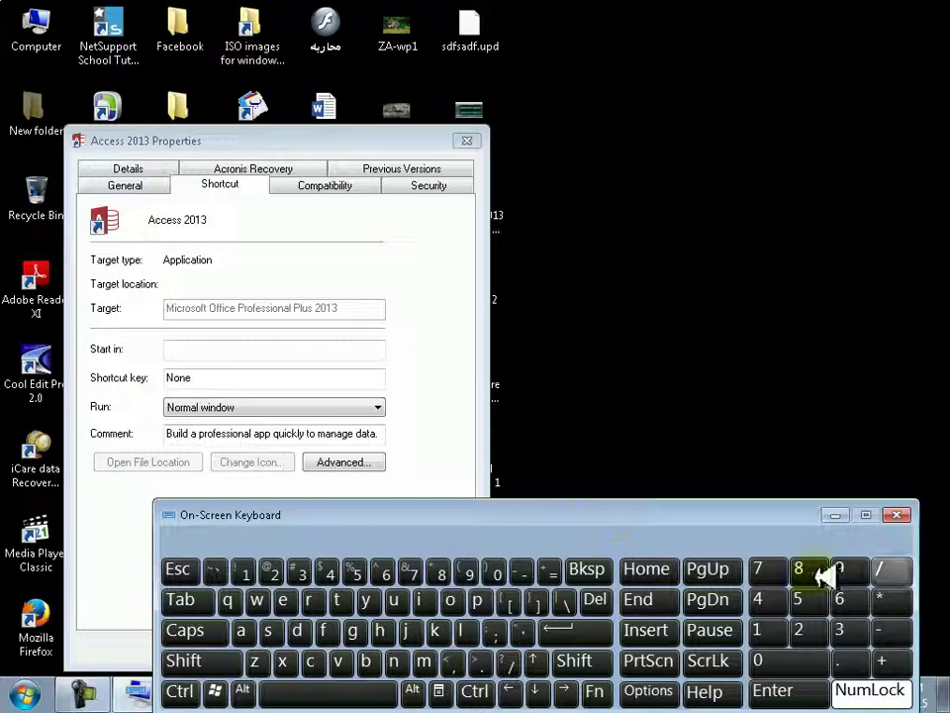
left_click(896, 515)
left_click(426, 646)
left_click(316, 646)
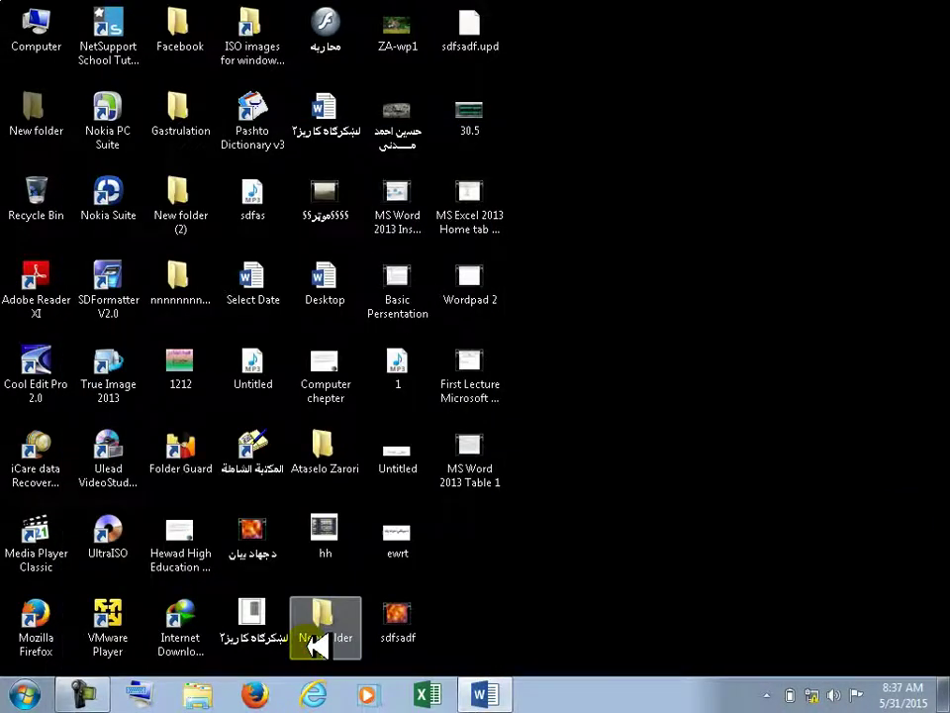
- Search 'acc' from the Start menu and launch Access 2013 to its template screen
left_click(18, 698)
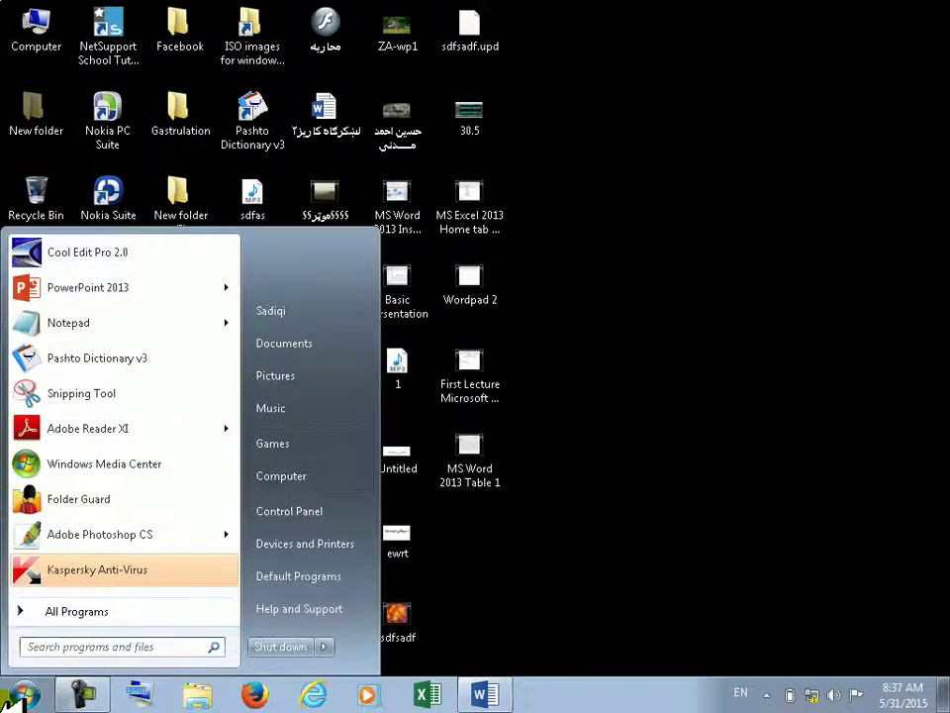
left_click(79, 645)
type("access")
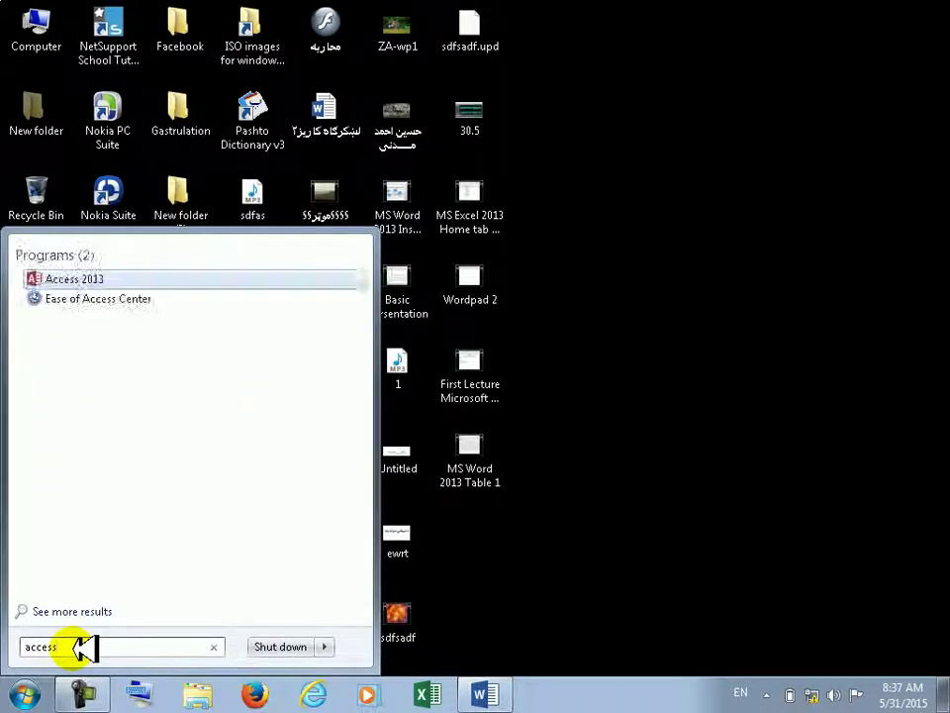
key("Return")
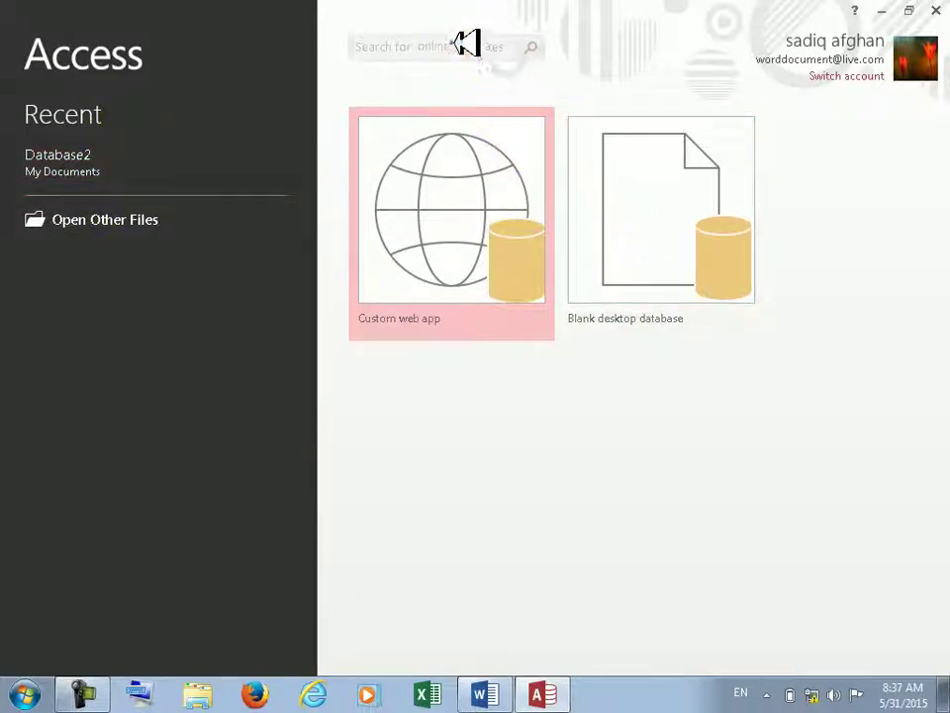
left_click(527, 49)
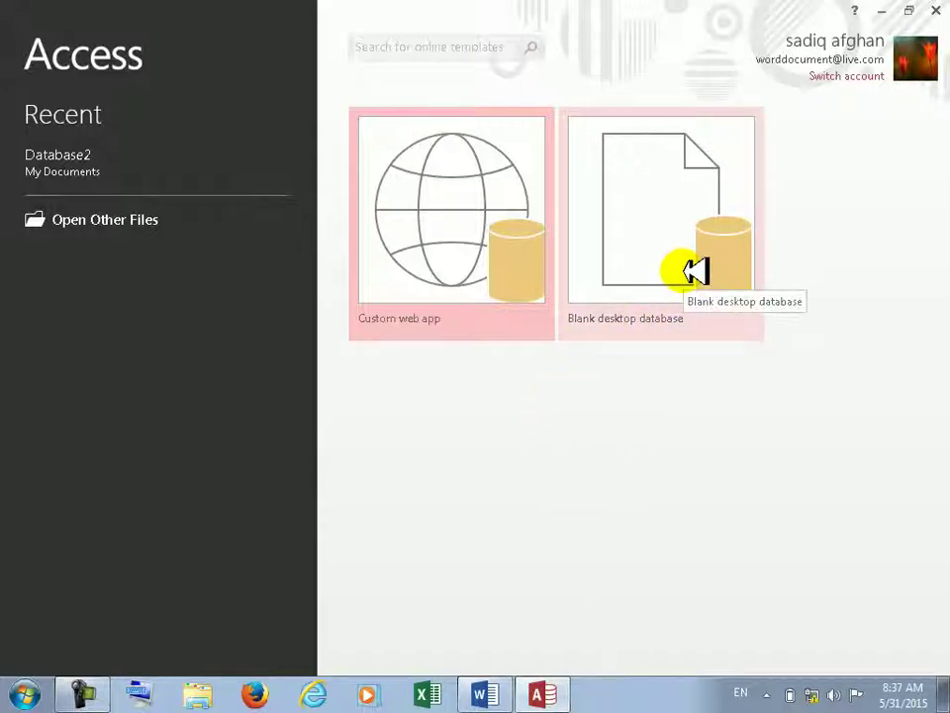
- Create a blank desktop database DB3.accdb with the Desktop as its save location
left_click(462, 264)
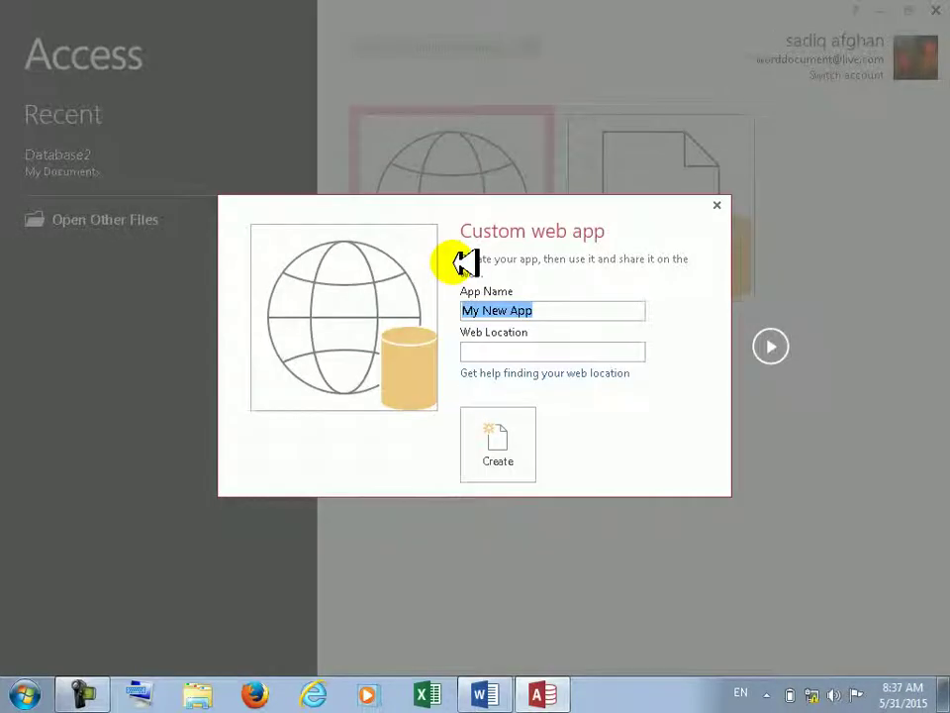
left_click(717, 205)
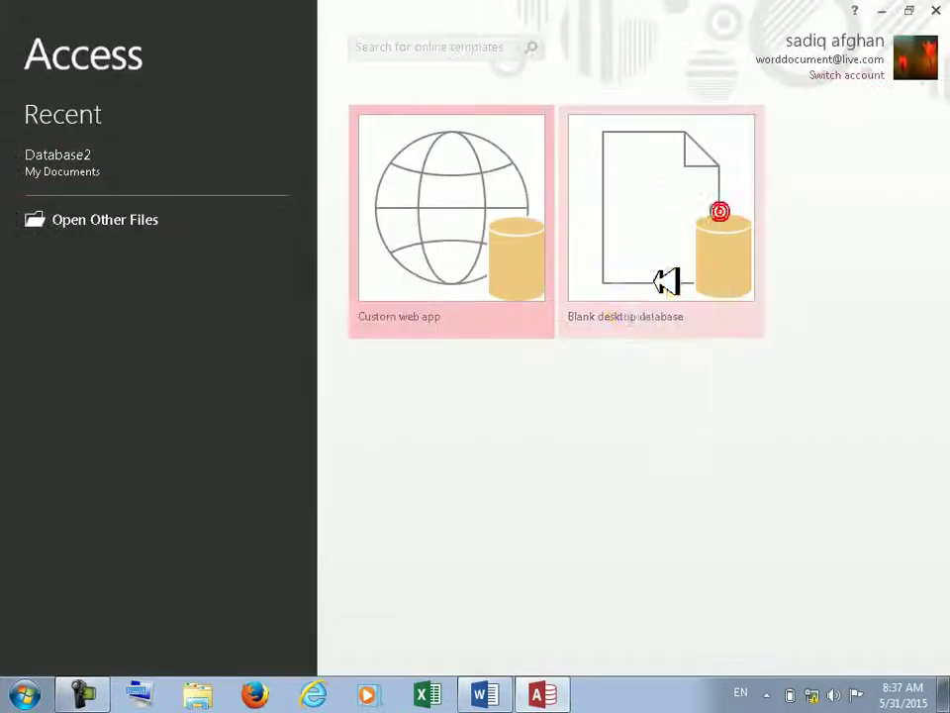
left_click(657, 253)
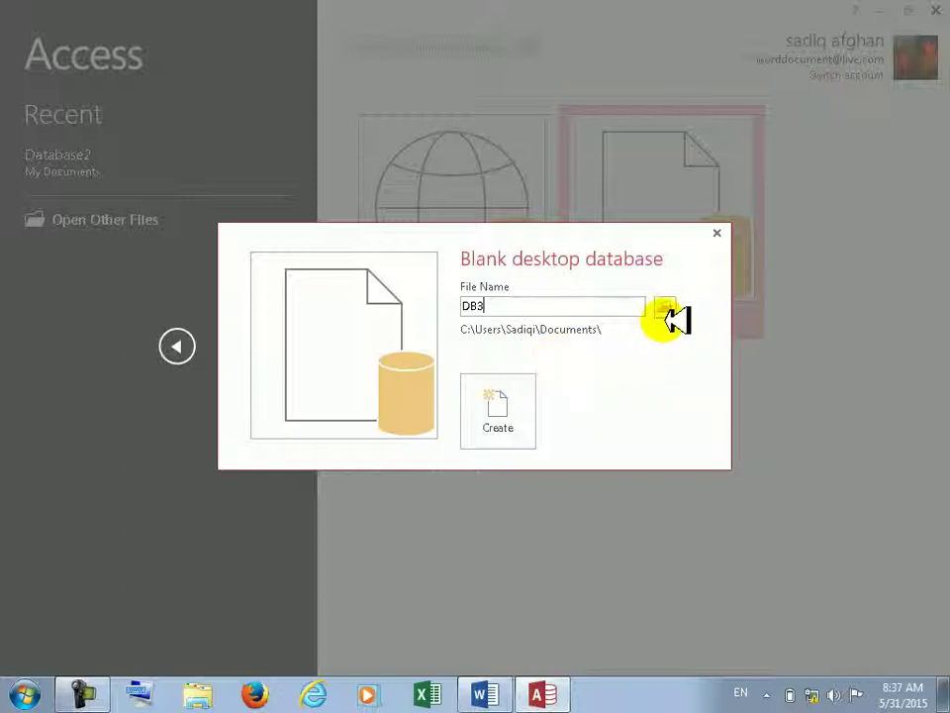
left_click(669, 310)
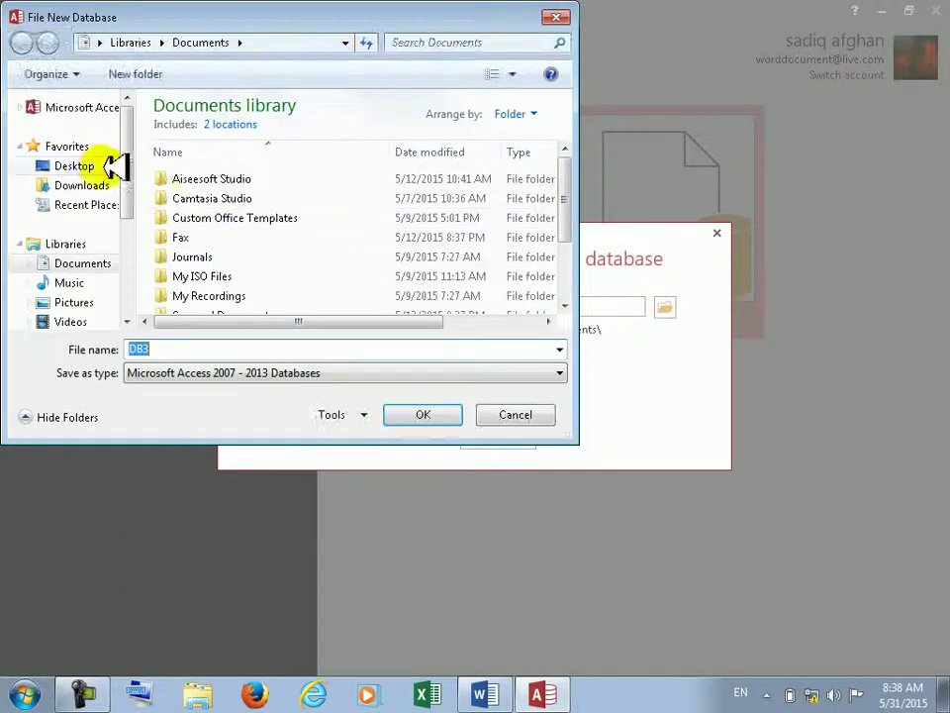
left_click(99, 166)
left_click(435, 410)
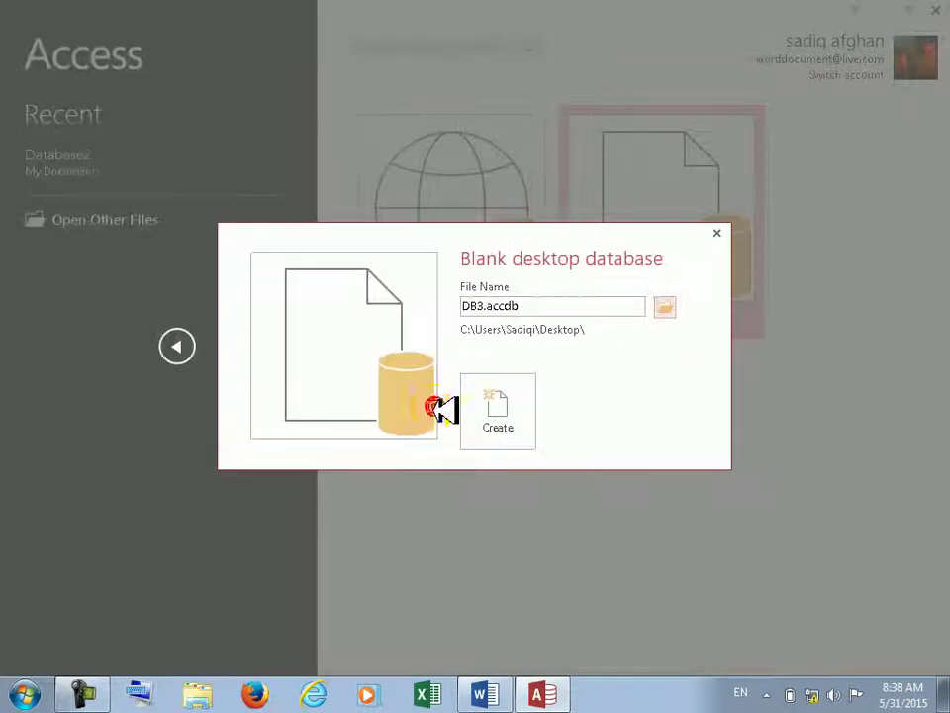
left_click(498, 411)
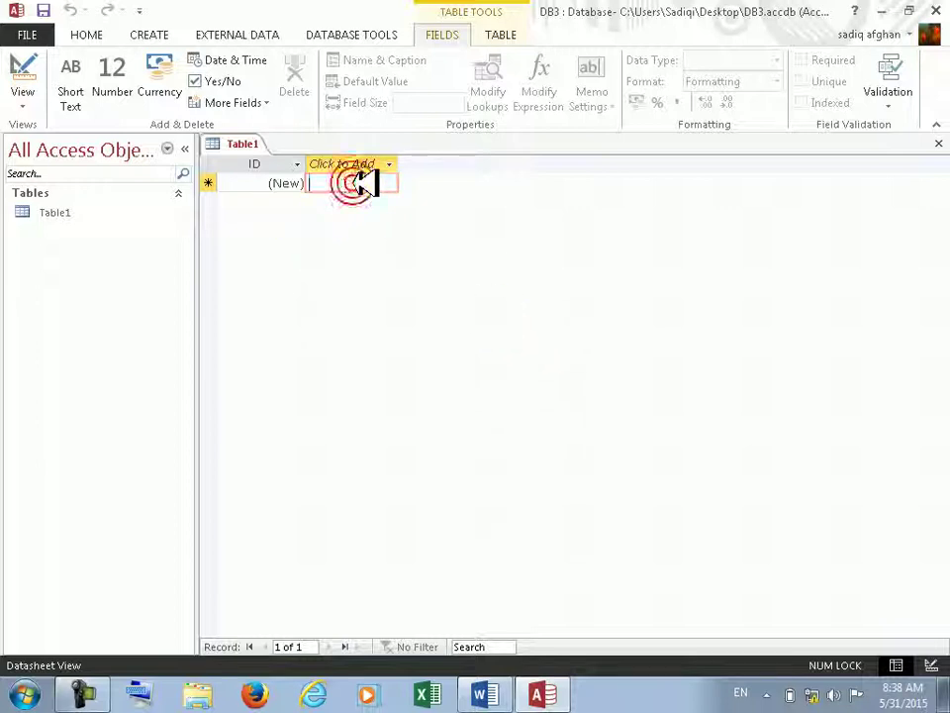
- Switch Table1 to Design View and begin typing the table name 'Basic' in Save As
left_click(364, 165)
left_click(364, 163)
left_click(361, 164)
left_click(262, 195)
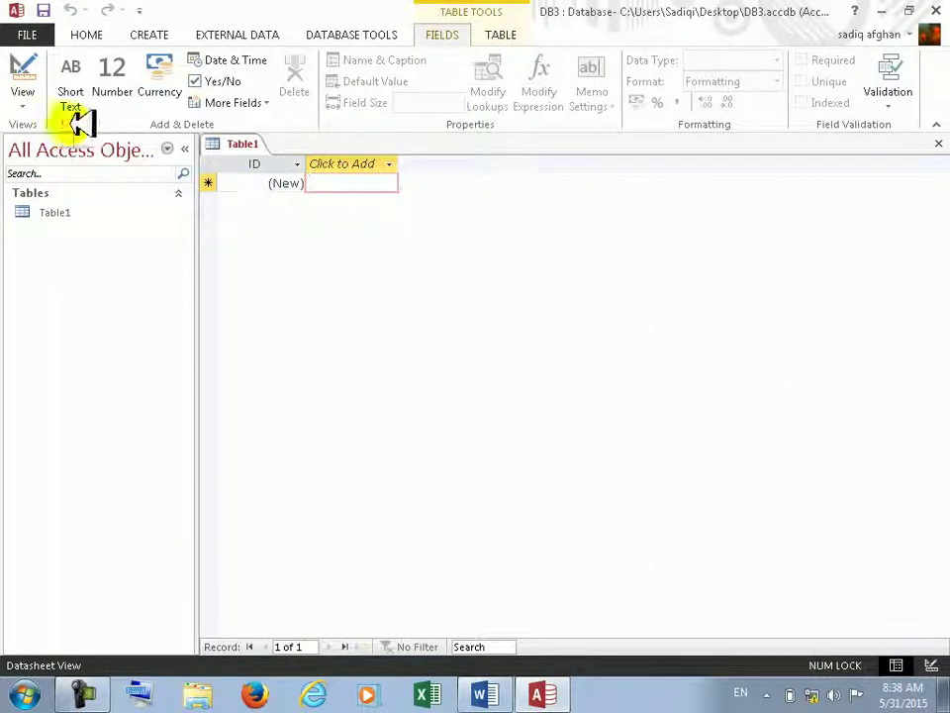
left_click(27, 69)
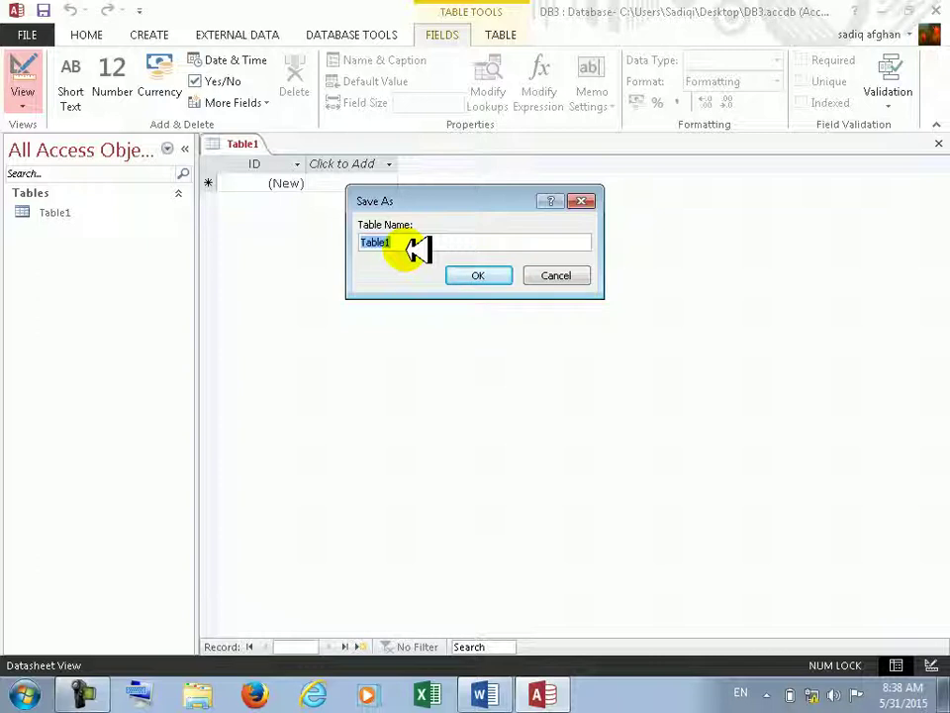
type("Basic DB")
- Confirm the table name Basic DB to save it and open Design View
left_click(464, 272)
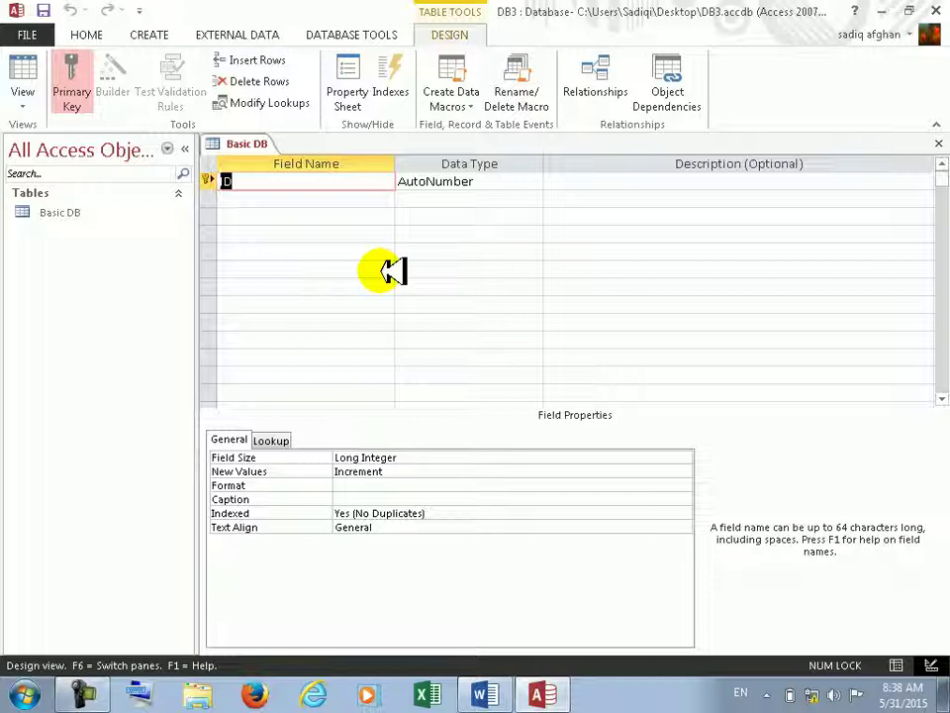
- Add a Name field below ID, accepting the reserved-word warning
left_click(308, 201)
left_click(317, 195)
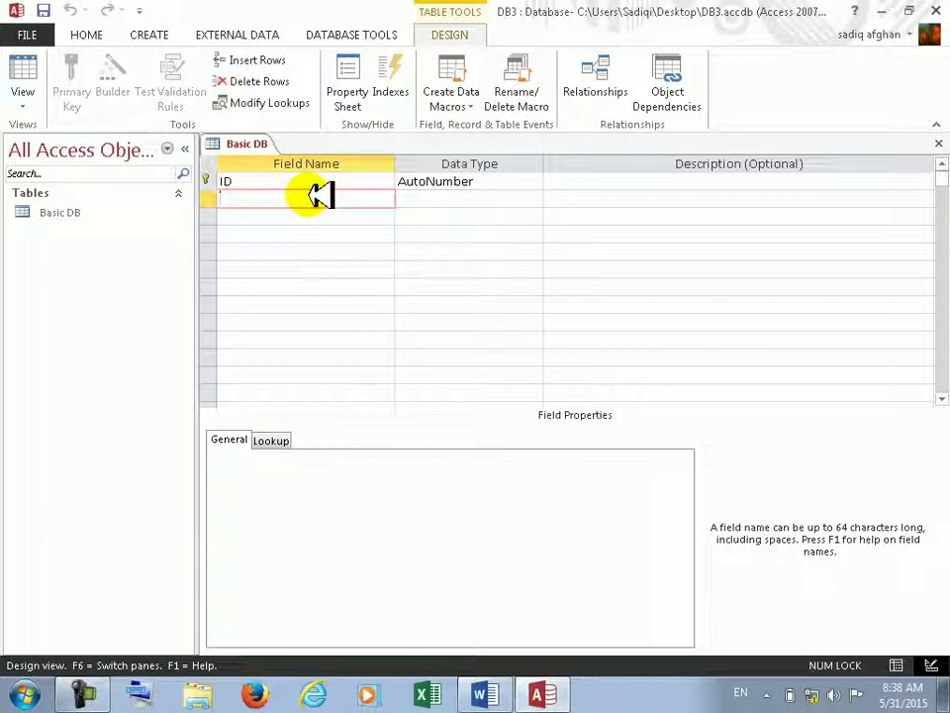
type("Name")
key("Tab")
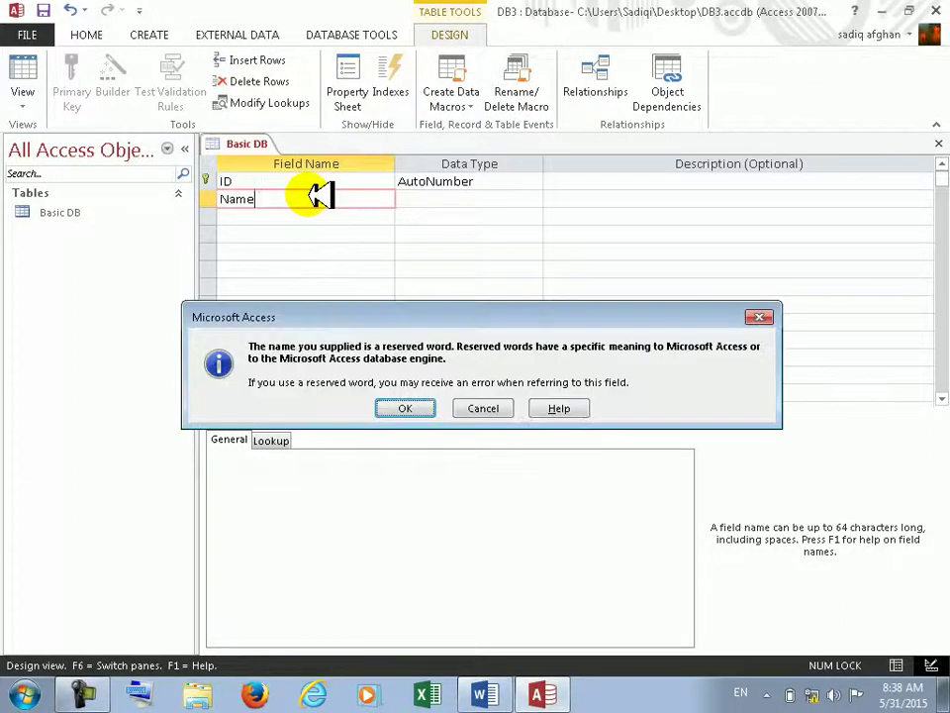
key("Return")
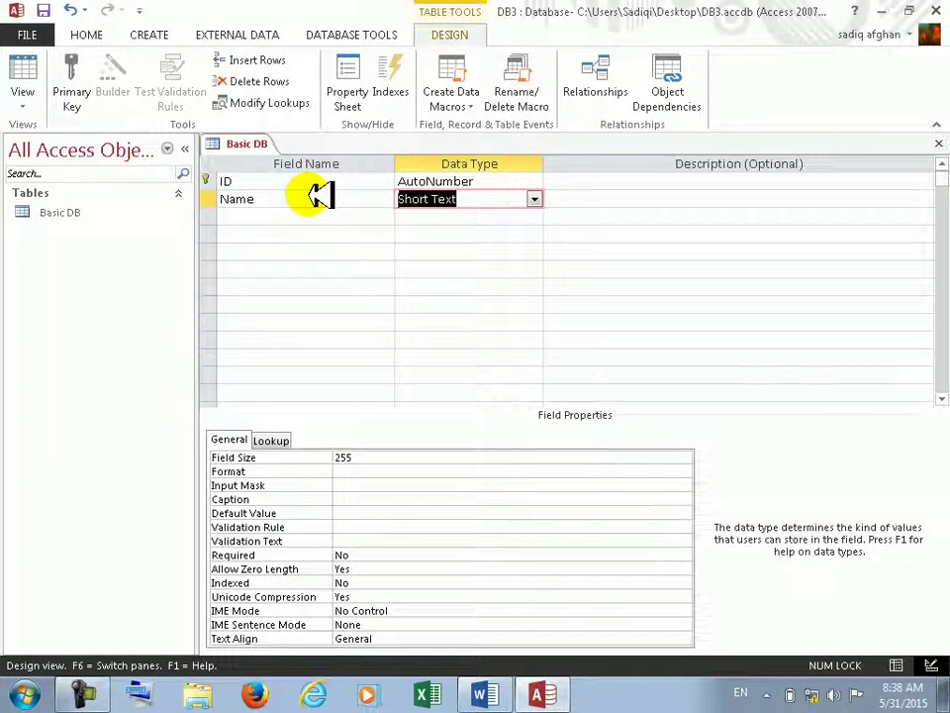
key("Tab")
key("Tab")
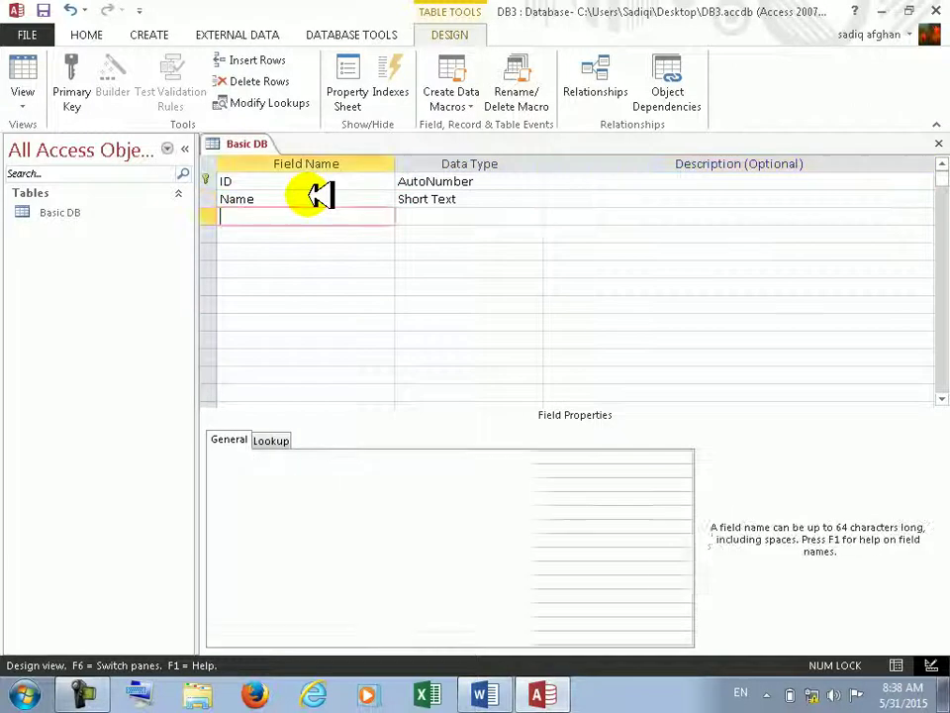
- Add a Prg field and keep its data type as Short Text
type("F")
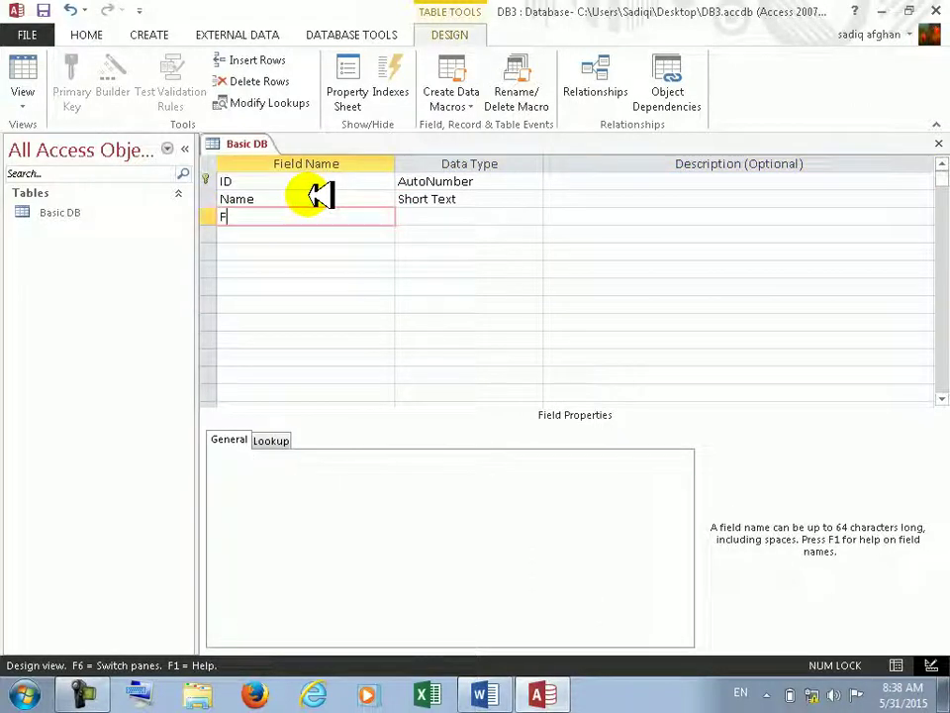
type("PRo")
key("BackSpace")
key("BackSpace")
type("rg")
key("Tab")
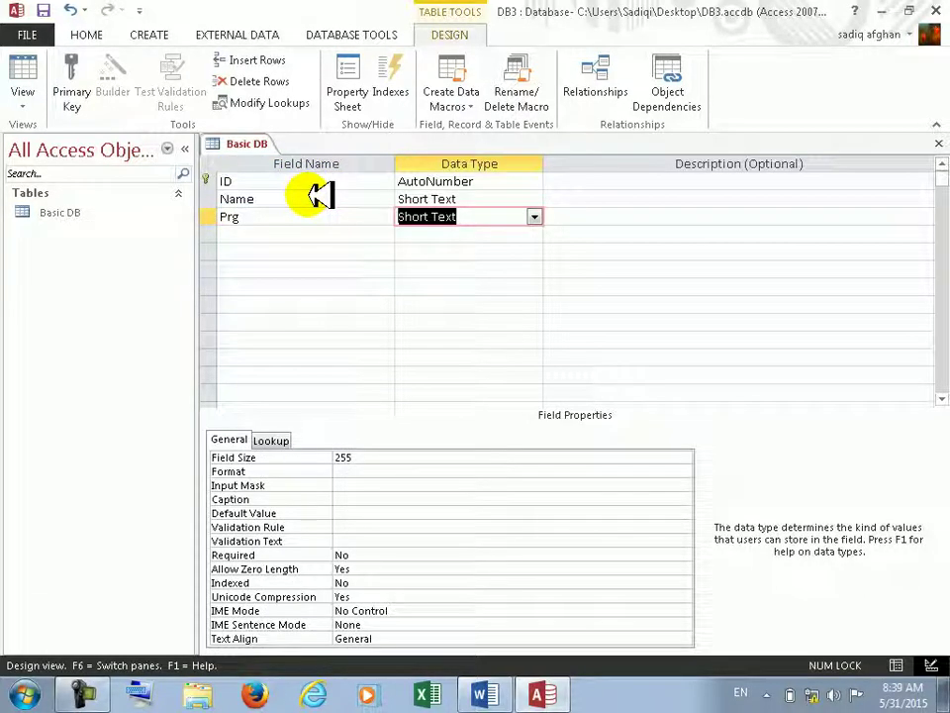
left_click(534, 214)
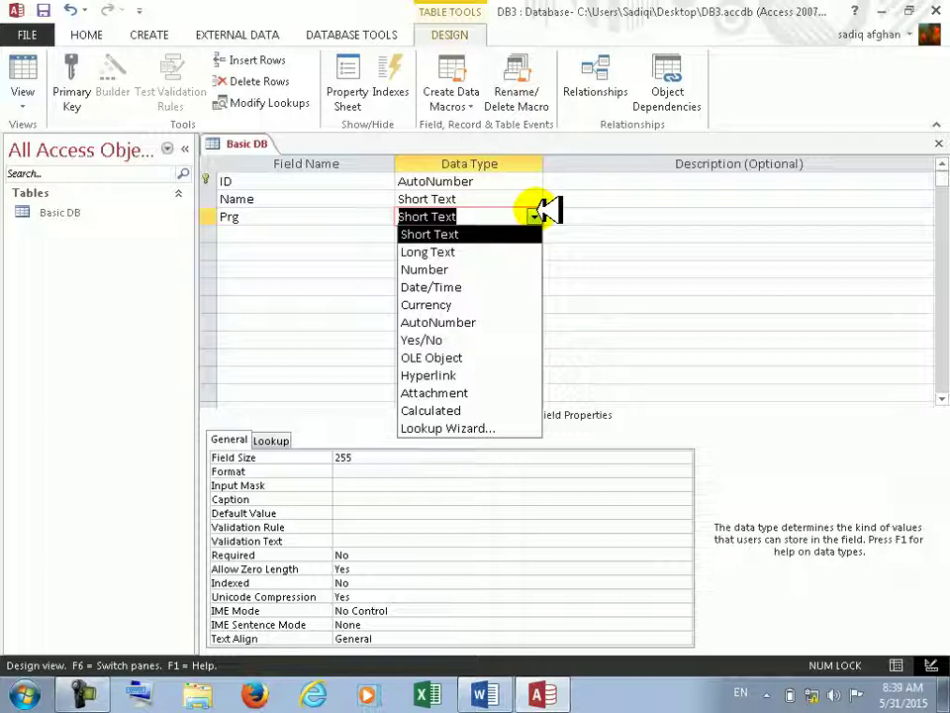
left_click(160, 24)
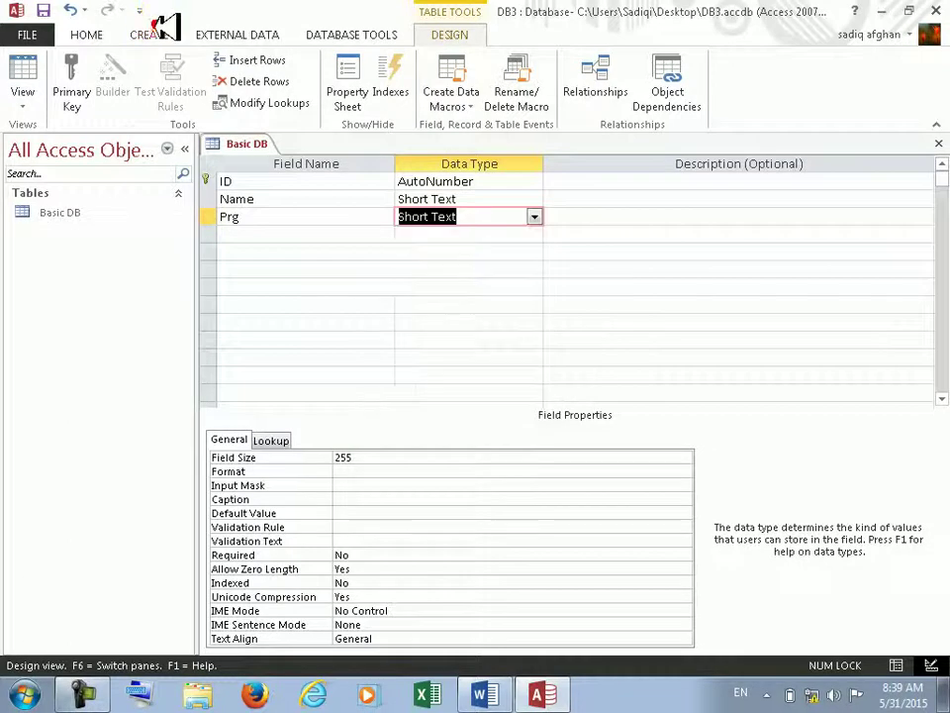
left_click(163, 30)
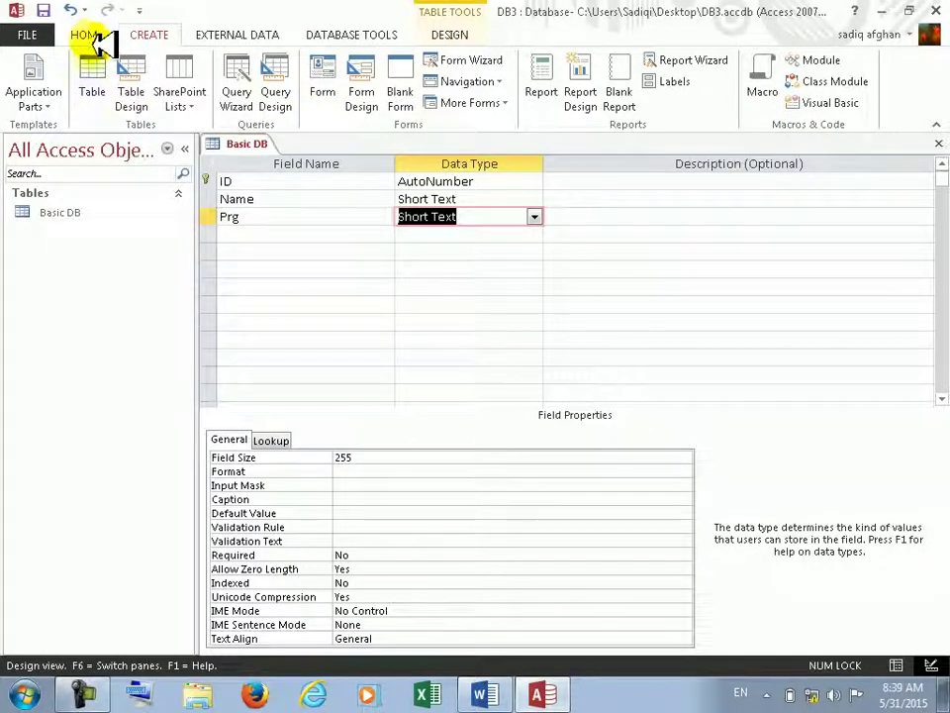
- Toggle the primary key on ID off and back on, then select the empty row below Prg
left_click(458, 34)
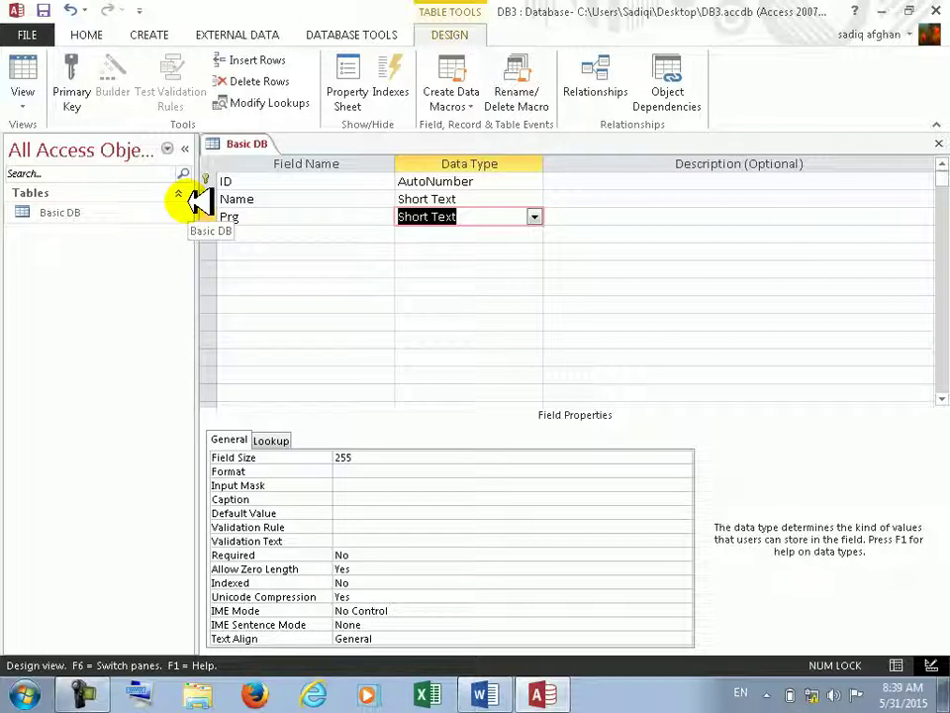
left_click(270, 183)
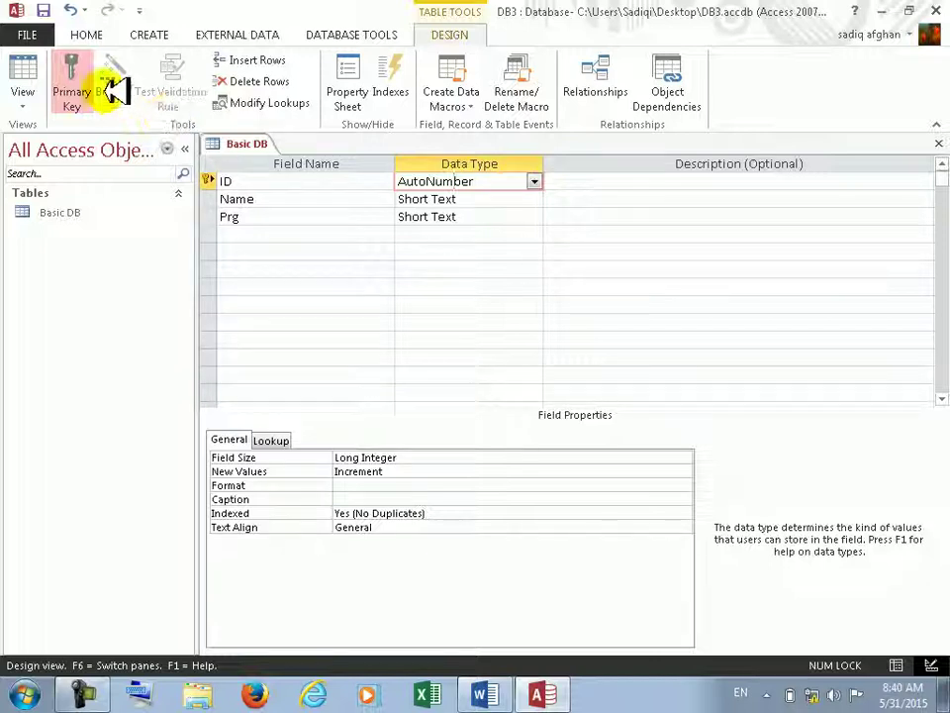
left_click(71, 84)
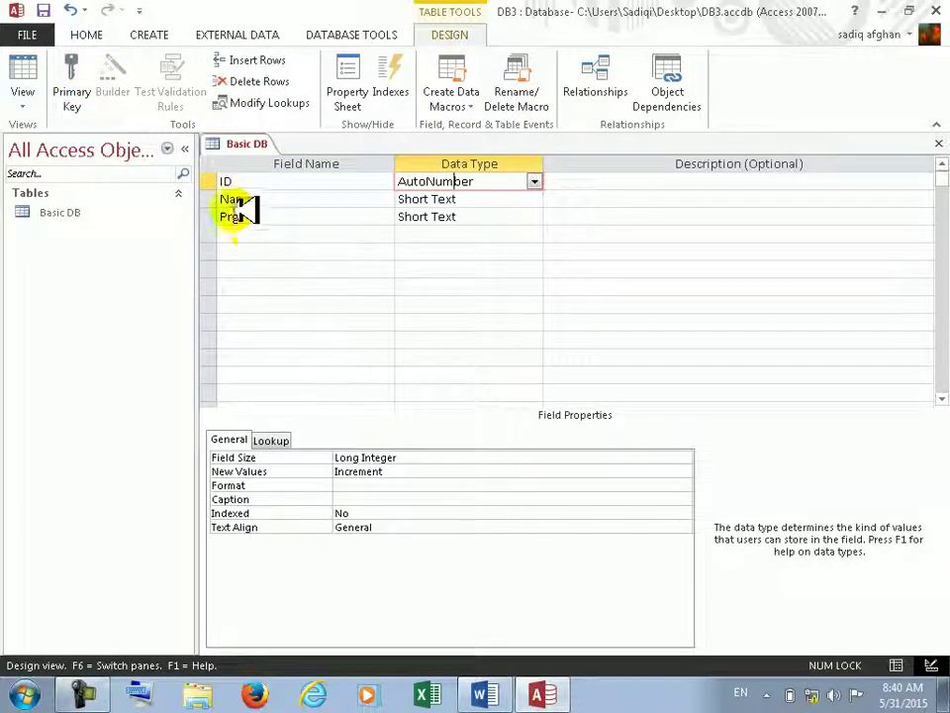
left_click(236, 176)
left_click(80, 67)
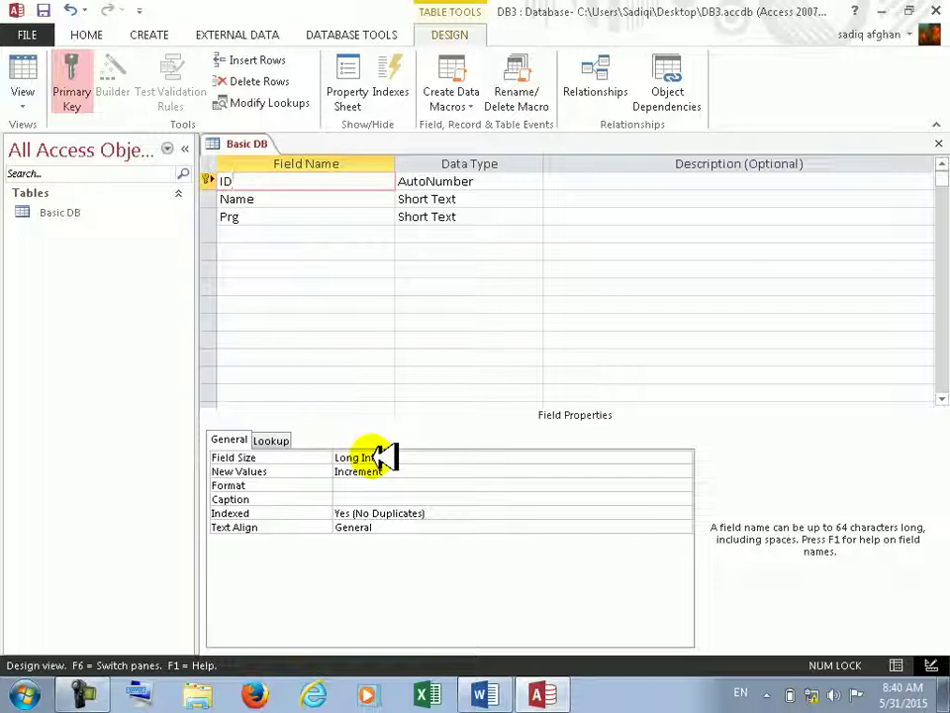
left_click(267, 236)
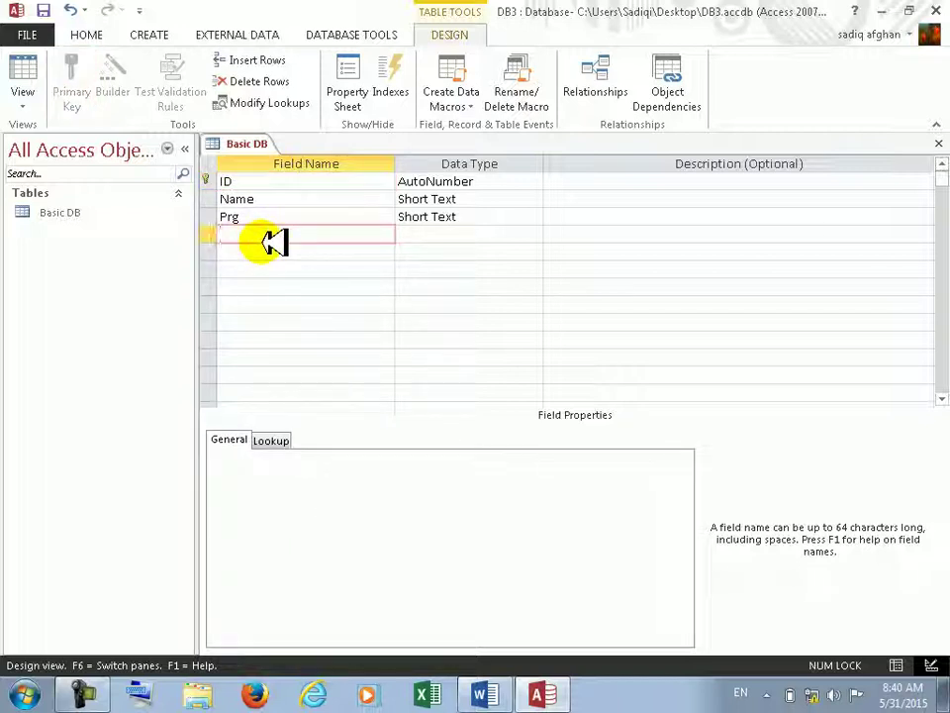
- Name the new field Tazkira, correcting a typo along the way
type("Tazkira")
key("Tab")
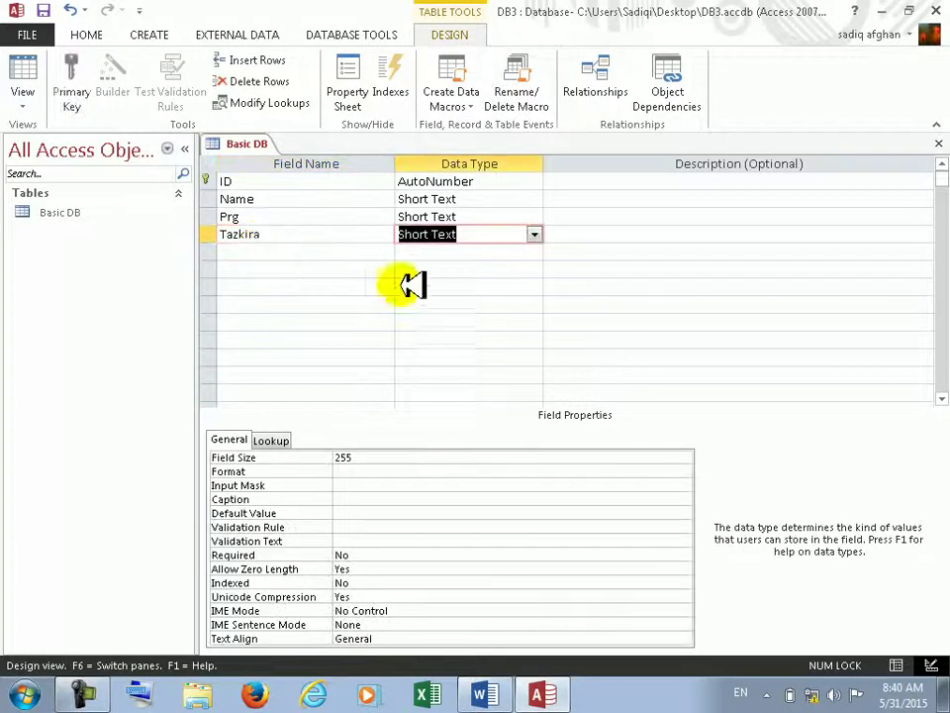
- Make Tazkira the primary key, then remove it and make ID the primary key again
left_click(210, 234)
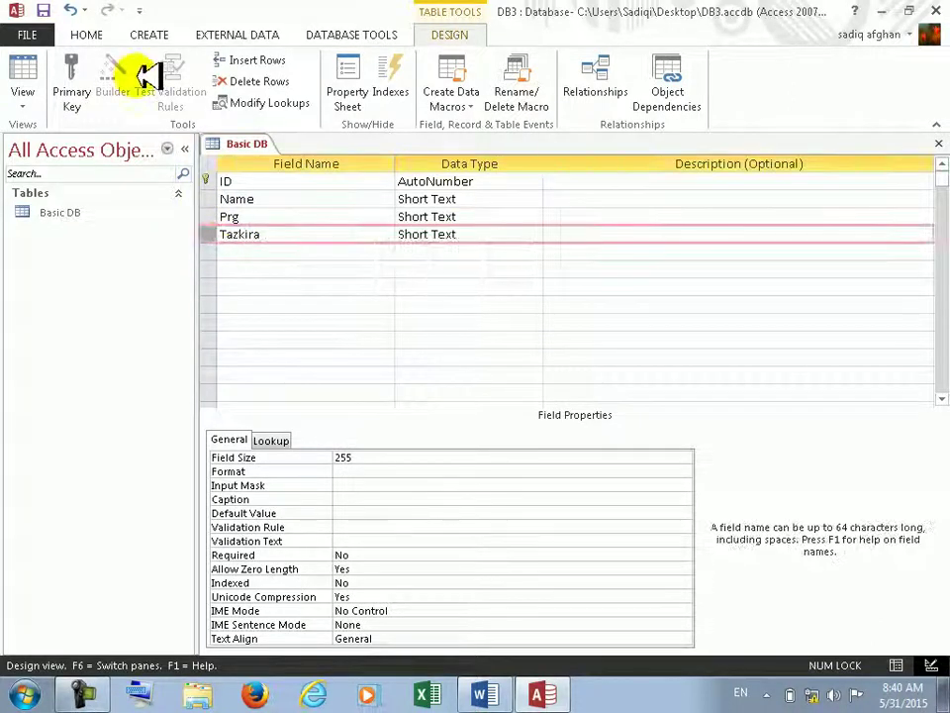
left_click(72, 69)
left_click(311, 269)
left_click(452, 235)
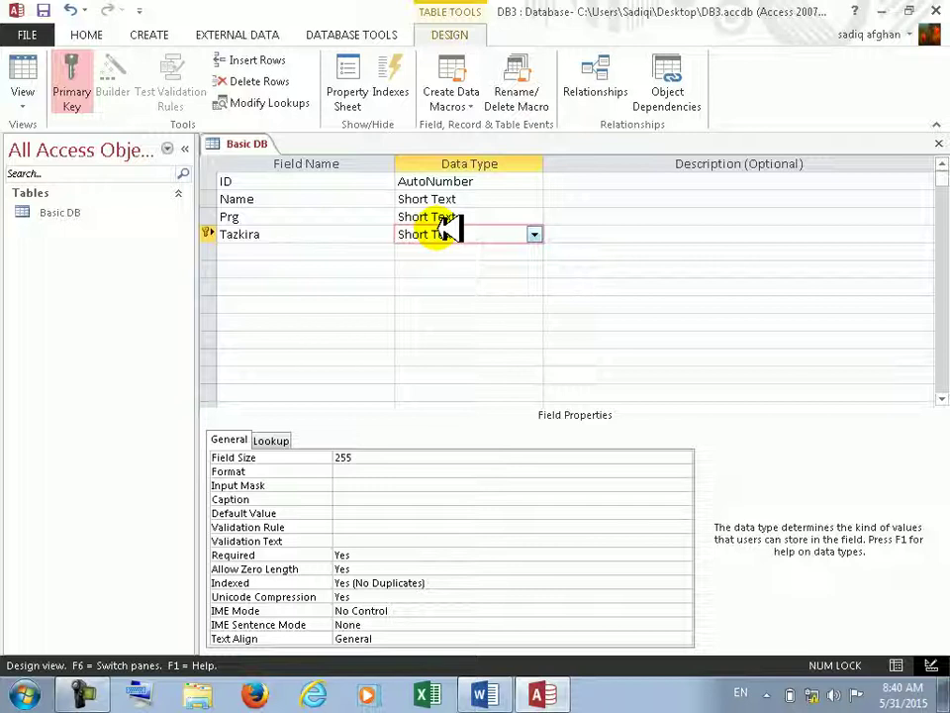
left_click(74, 71)
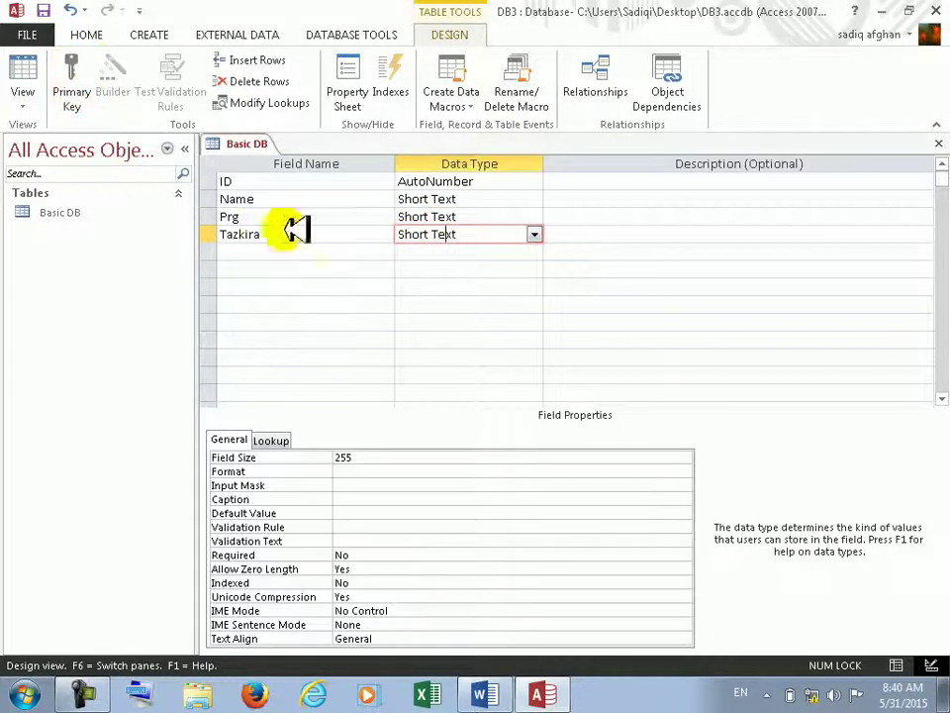
left_click(253, 181)
left_click(71, 89)
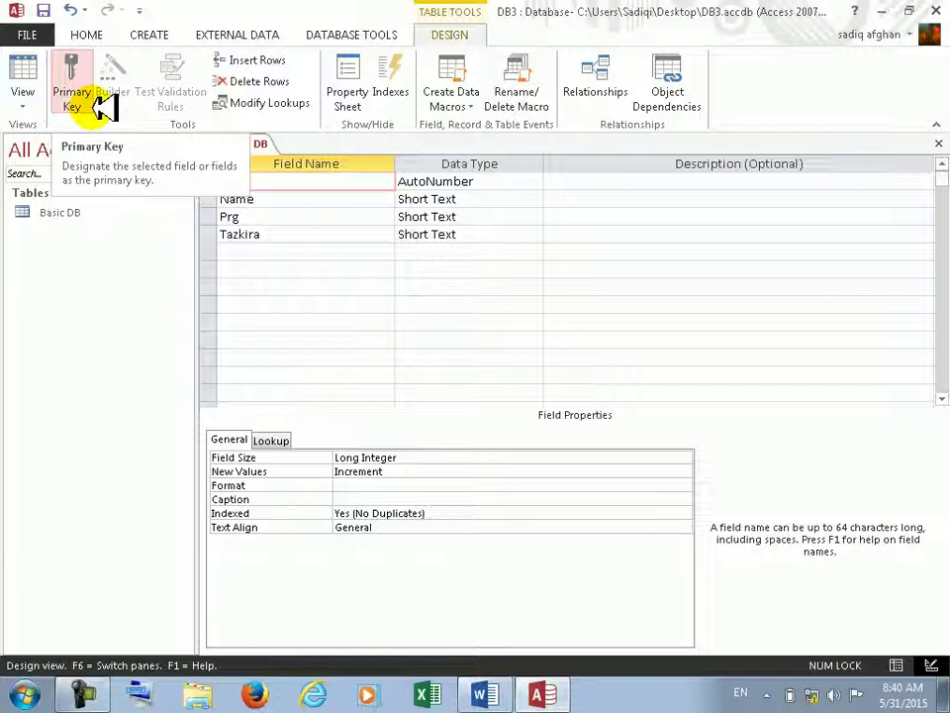
- Change ID's data type to Short Text, then Long Text, accepting removal of the primary key
left_click(515, 180)
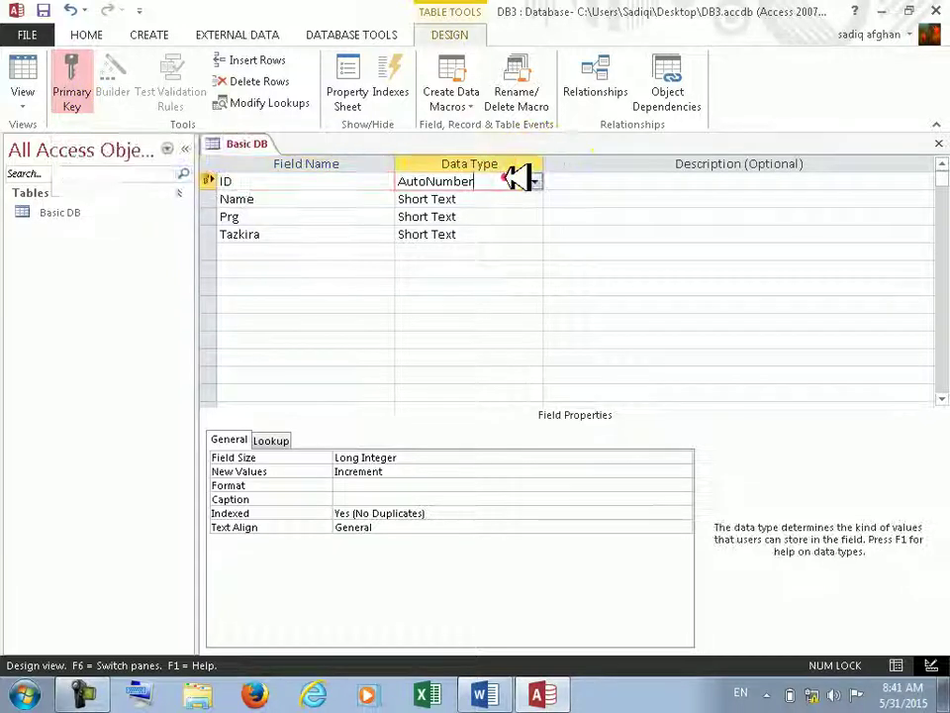
left_click(536, 182)
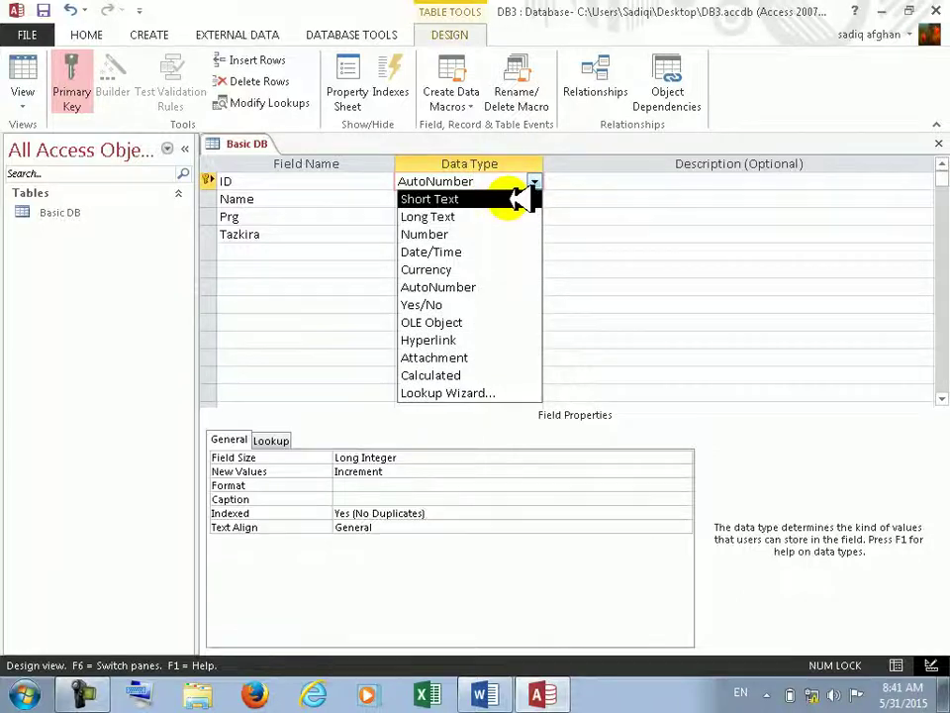
left_click(510, 200)
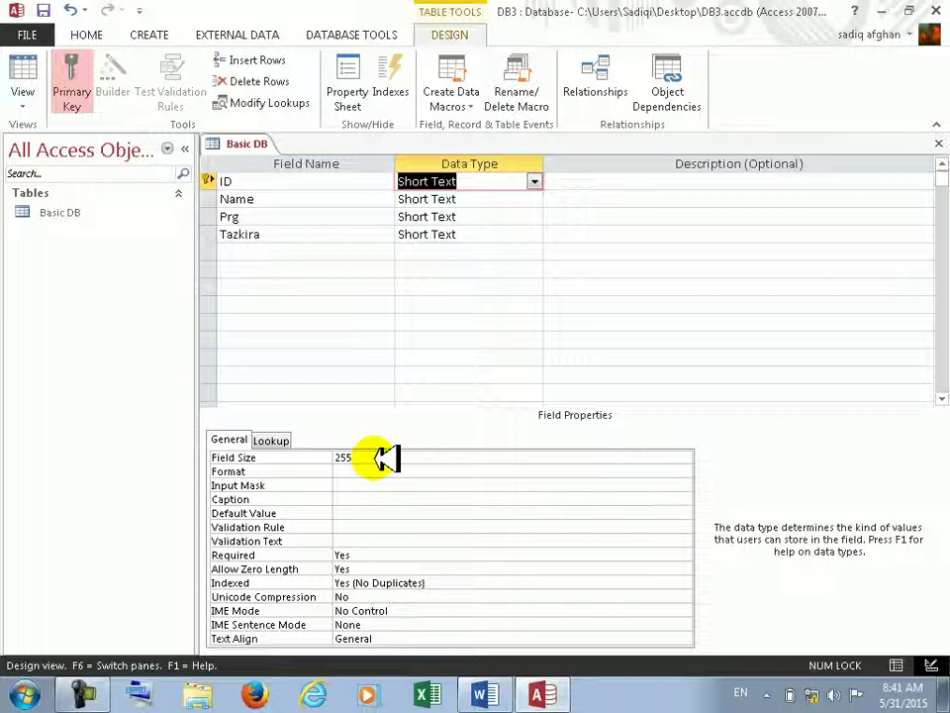
left_click(535, 181)
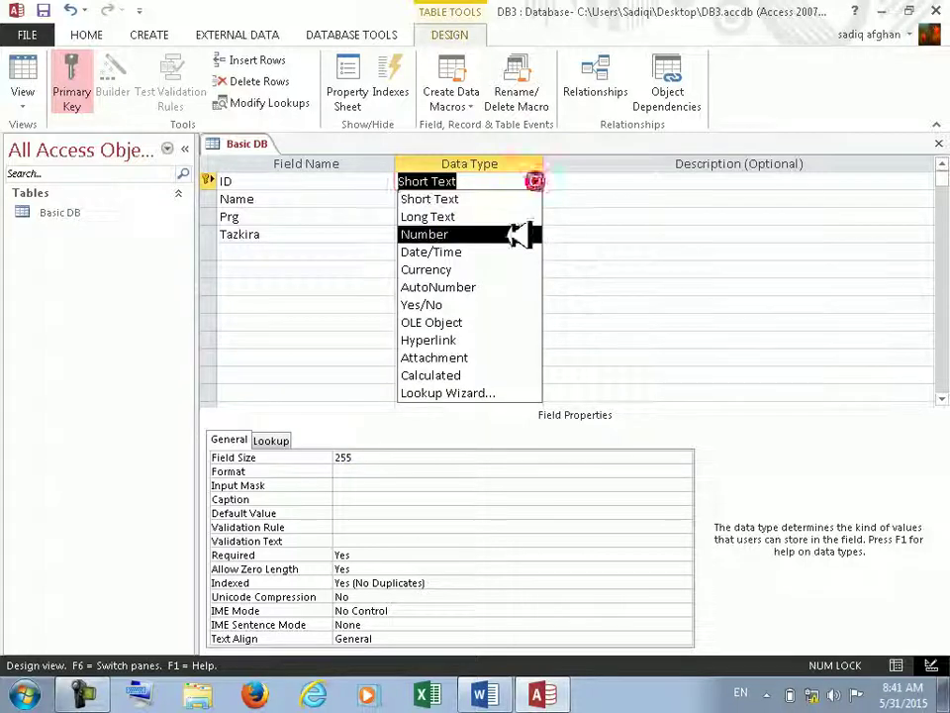
left_click(513, 216)
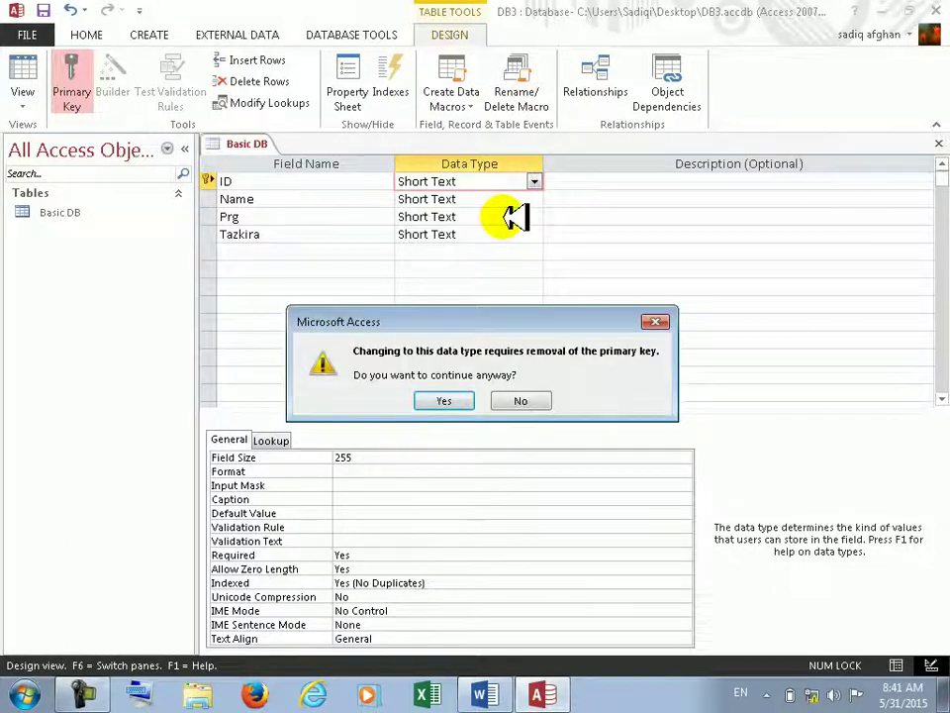
left_click(444, 399)
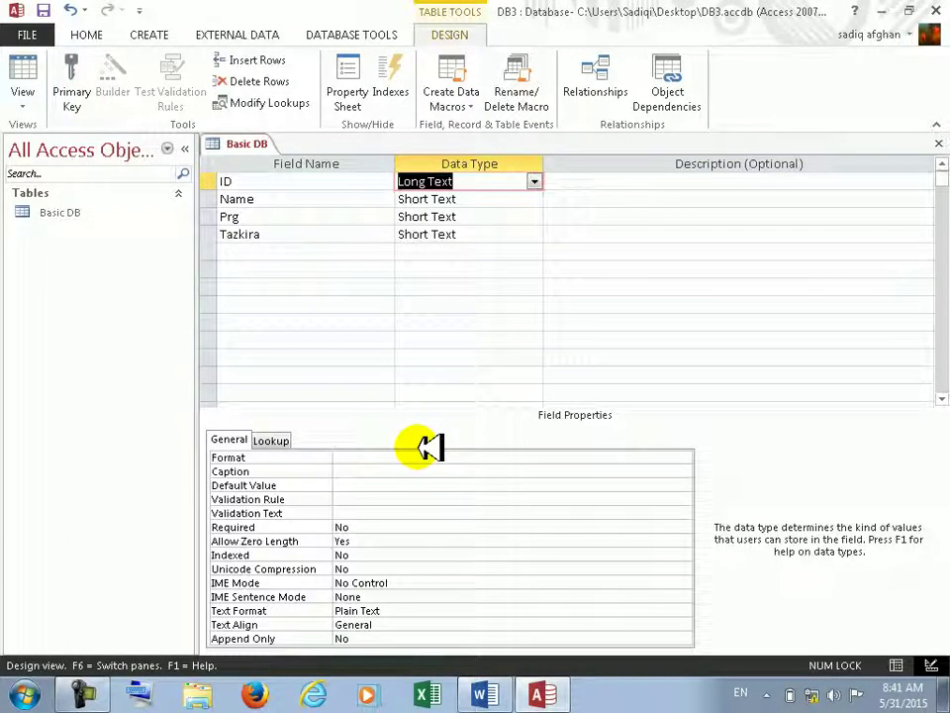
left_click(534, 181)
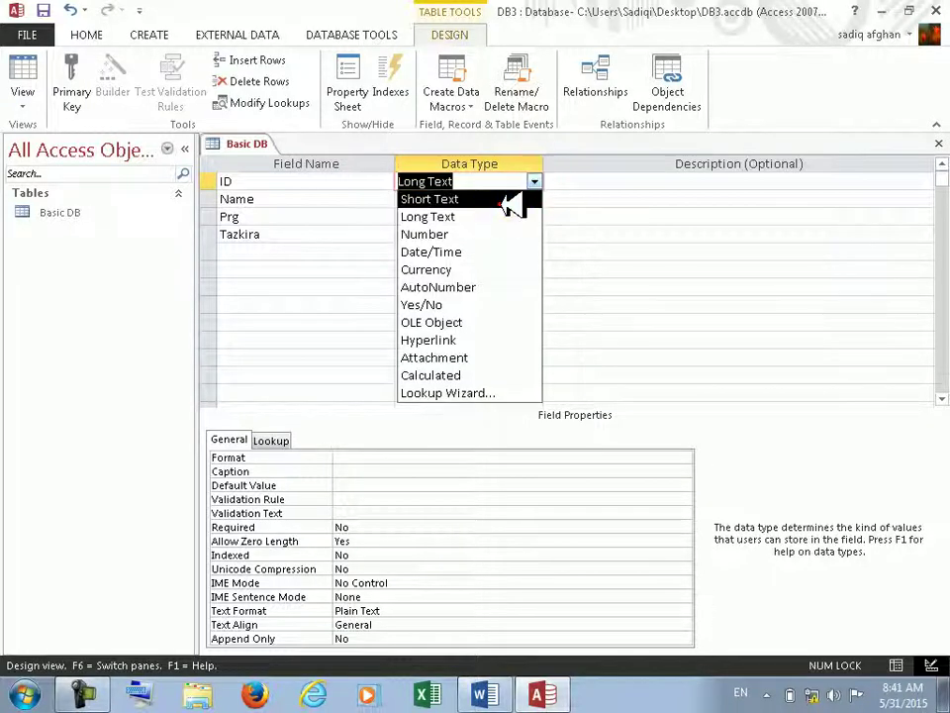
left_click(507, 203)
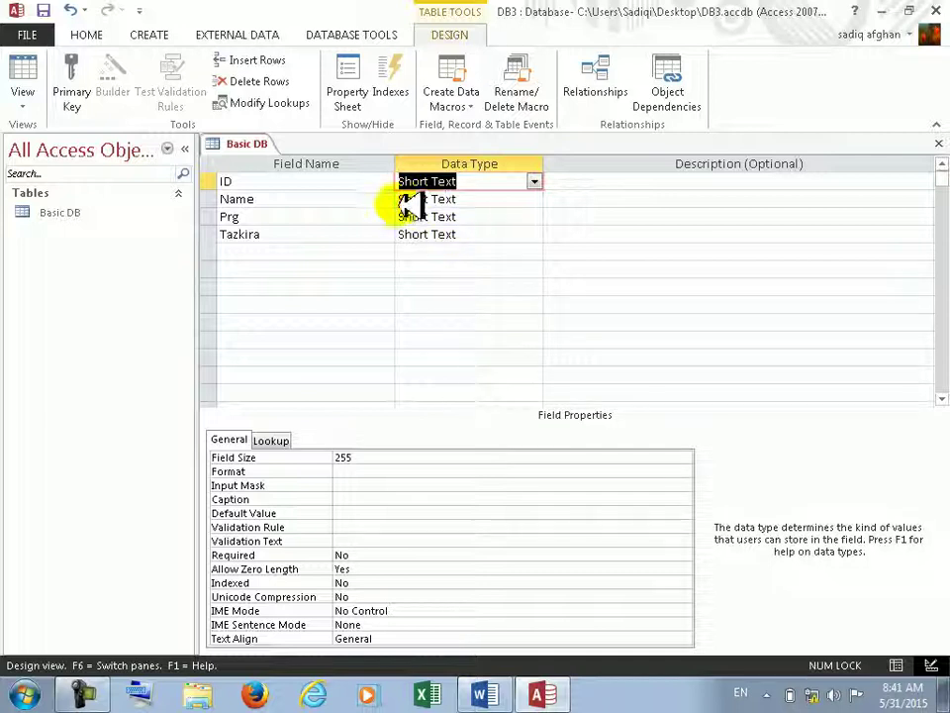
- Leave Name as Short Text and set ID's data type back to AutoNumber
left_click(433, 199)
left_click(537, 200)
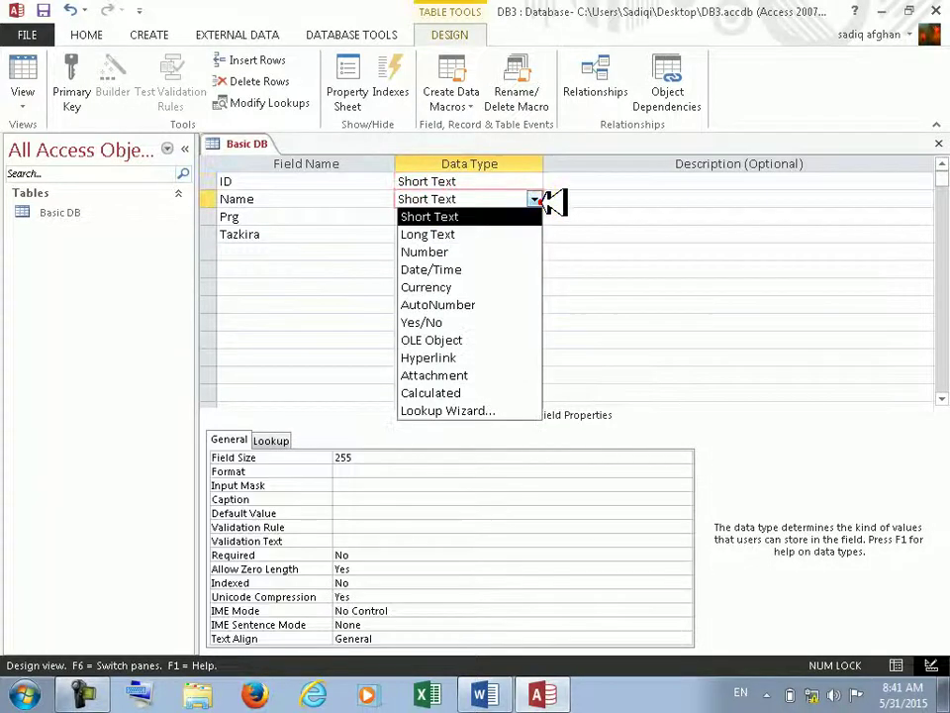
left_click(536, 181)
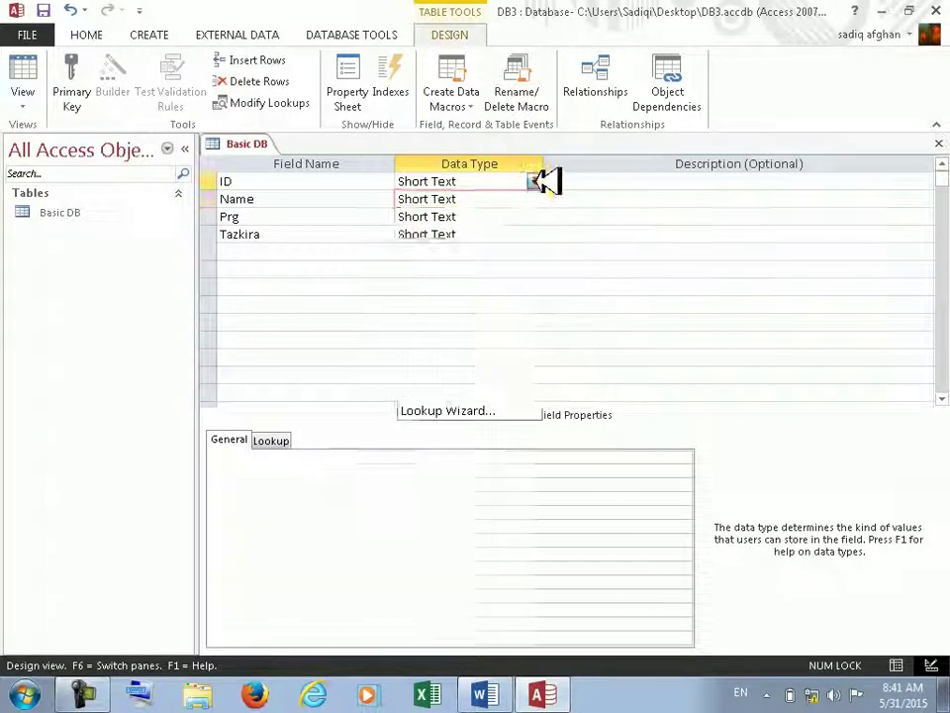
left_click(536, 181)
left_click(535, 181)
left_click(535, 181)
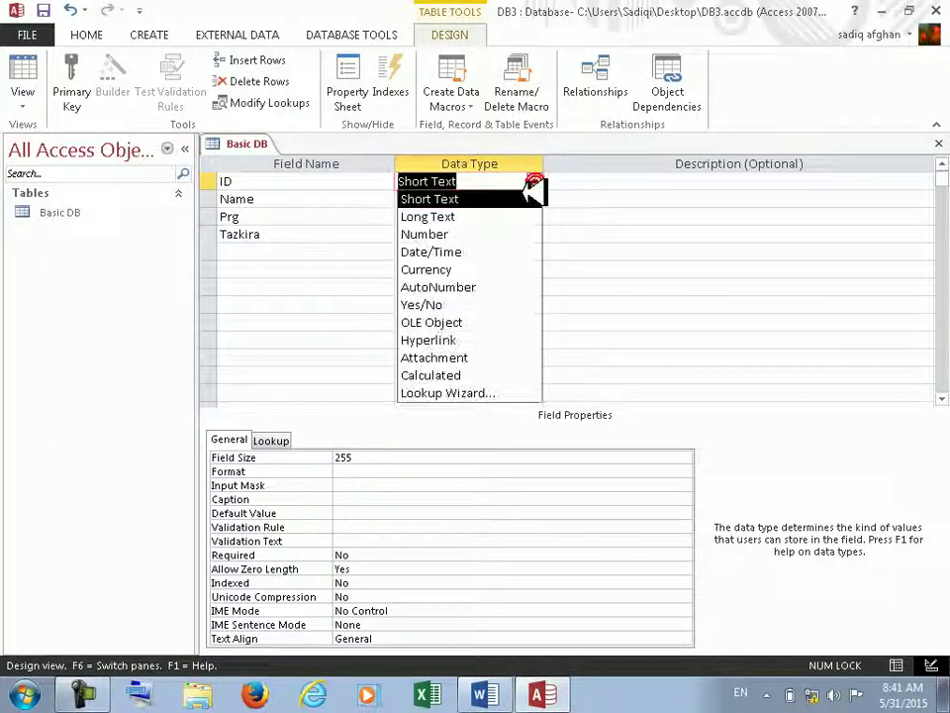
left_click(492, 287)
left_click(268, 251)
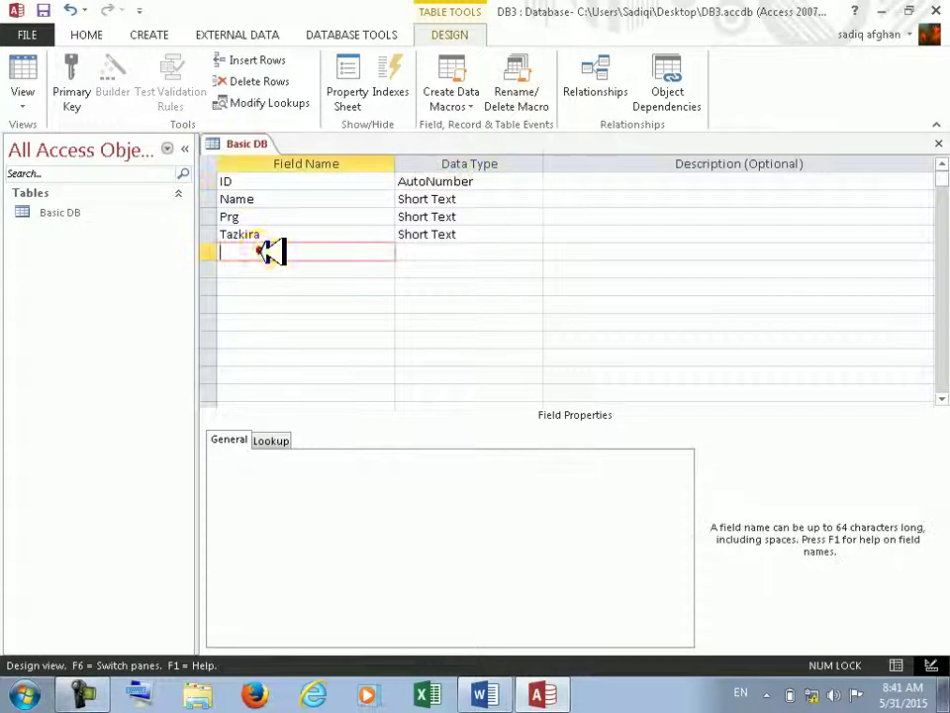
- Add a field named fee with the Number data type
type("fee")
key("Tab")
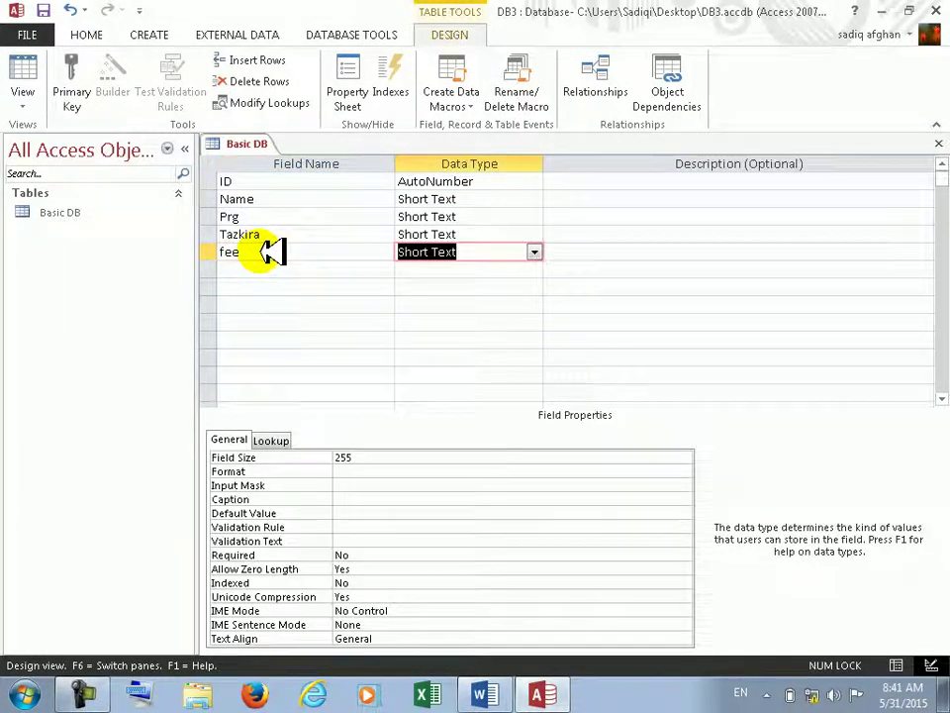
type("number")
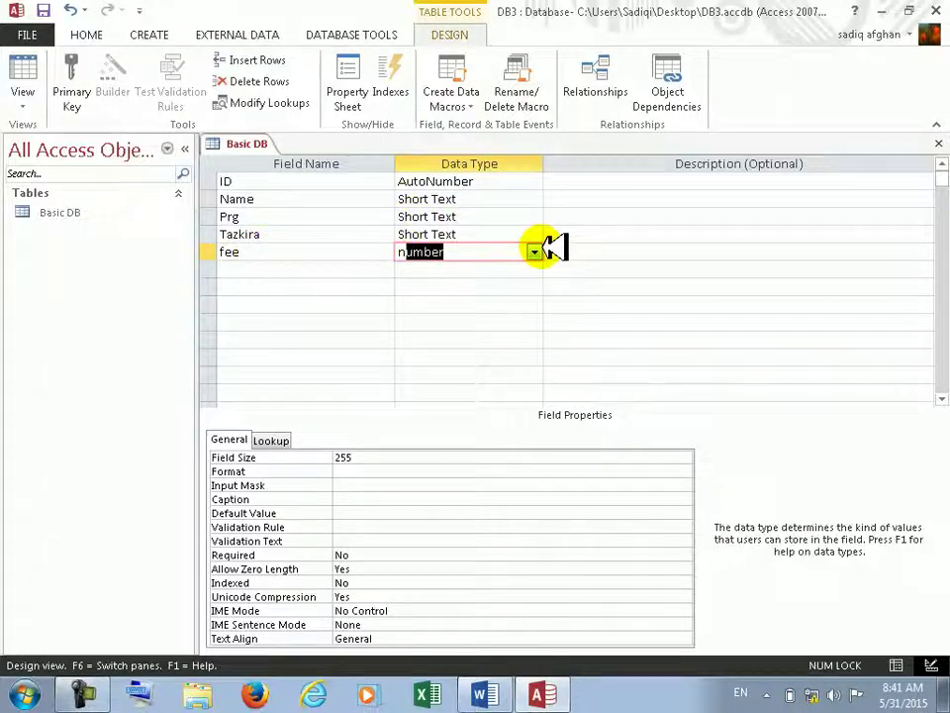
left_click(537, 251)
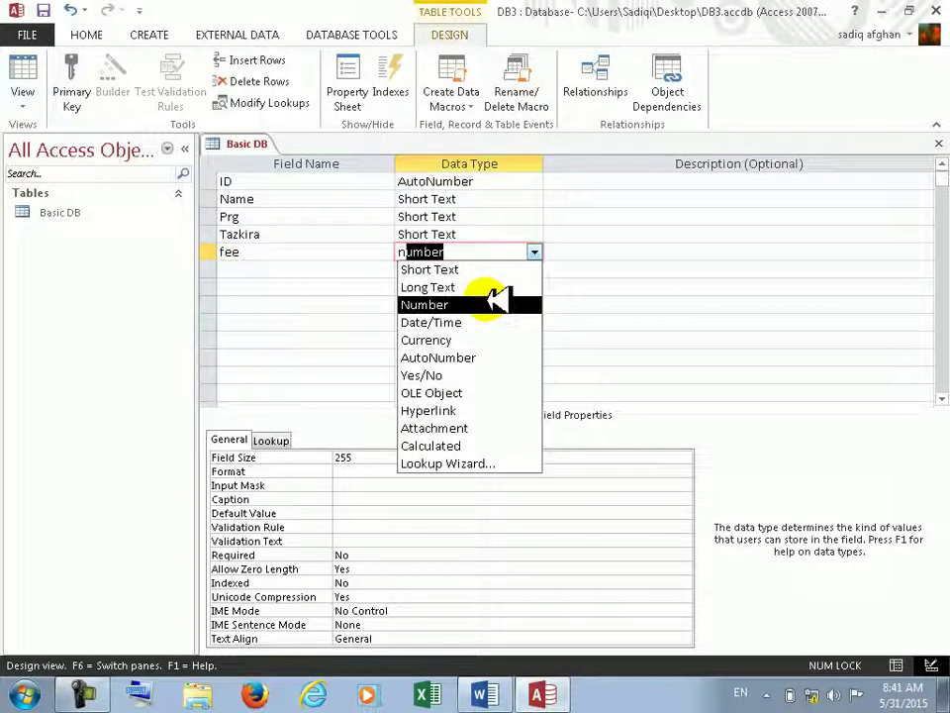
left_click(498, 299)
- Add a Date field of type Date/Time, dismissing the reserved-word warning
left_click(329, 269)
type("Du")
key("BackSpace")
key("BackSpace")
type("Date")
key("Tab")
key("Return")
type("date/Time")
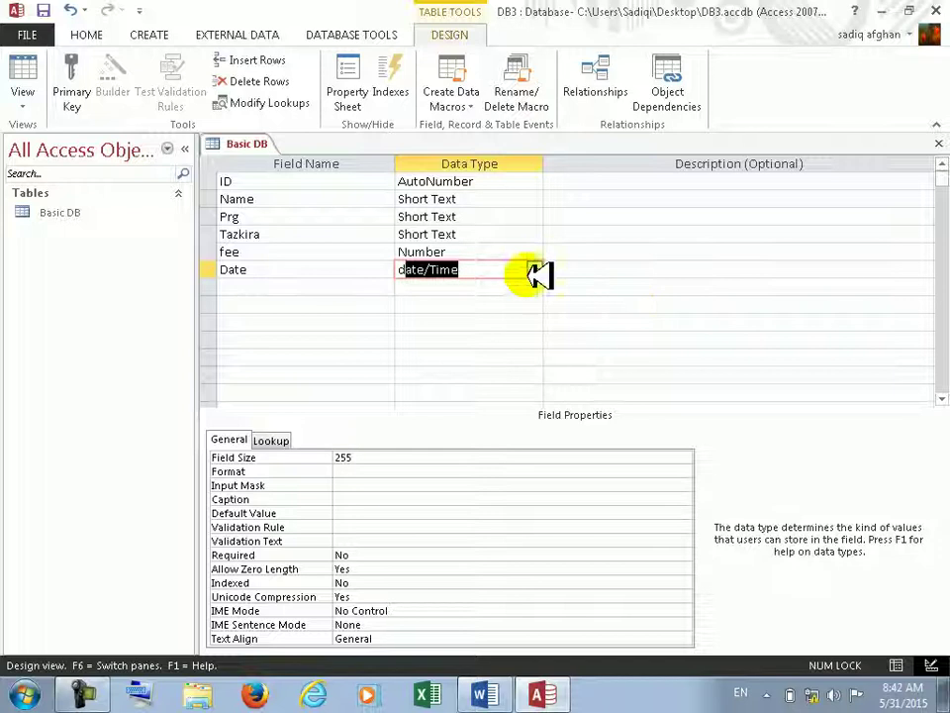
left_click(535, 269)
left_click(249, 286)
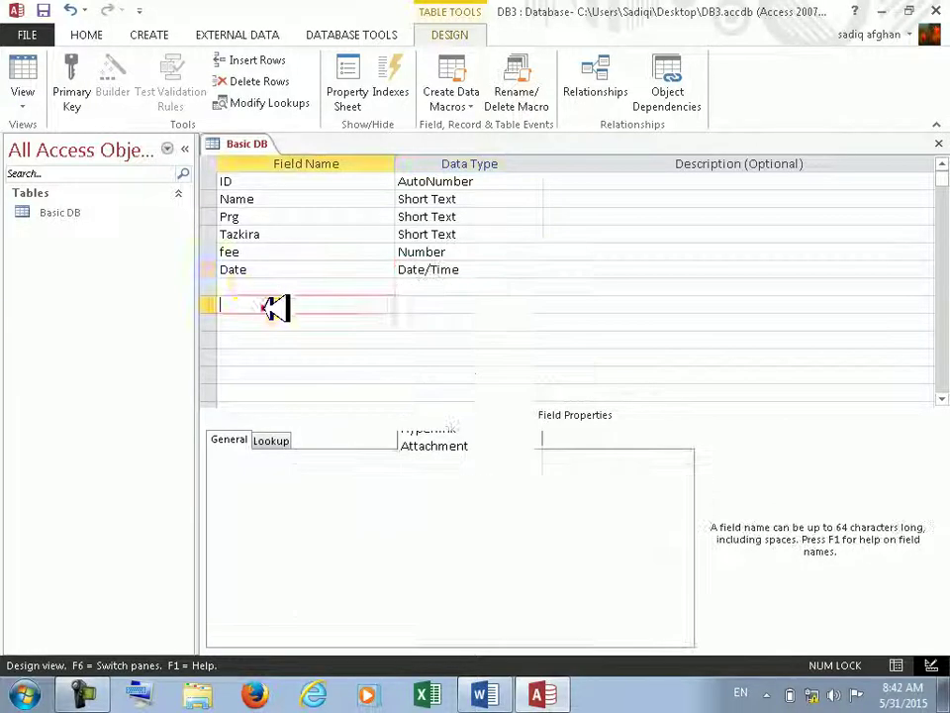
- Change fee's data type to Currency, leaving the next row empty
left_click(341, 253)
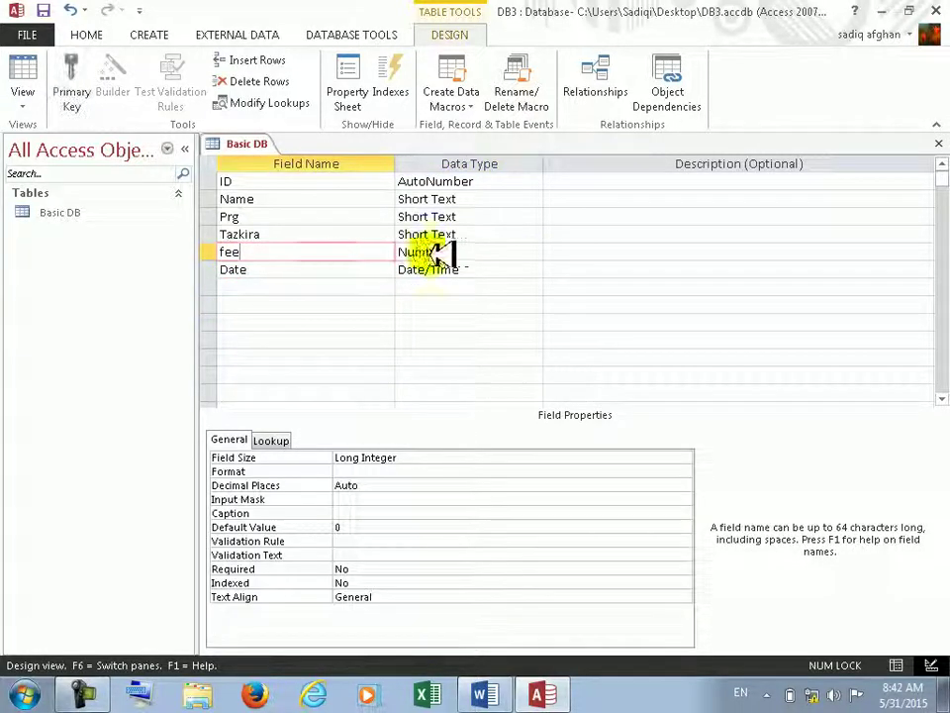
left_click(433, 252)
left_click(534, 251)
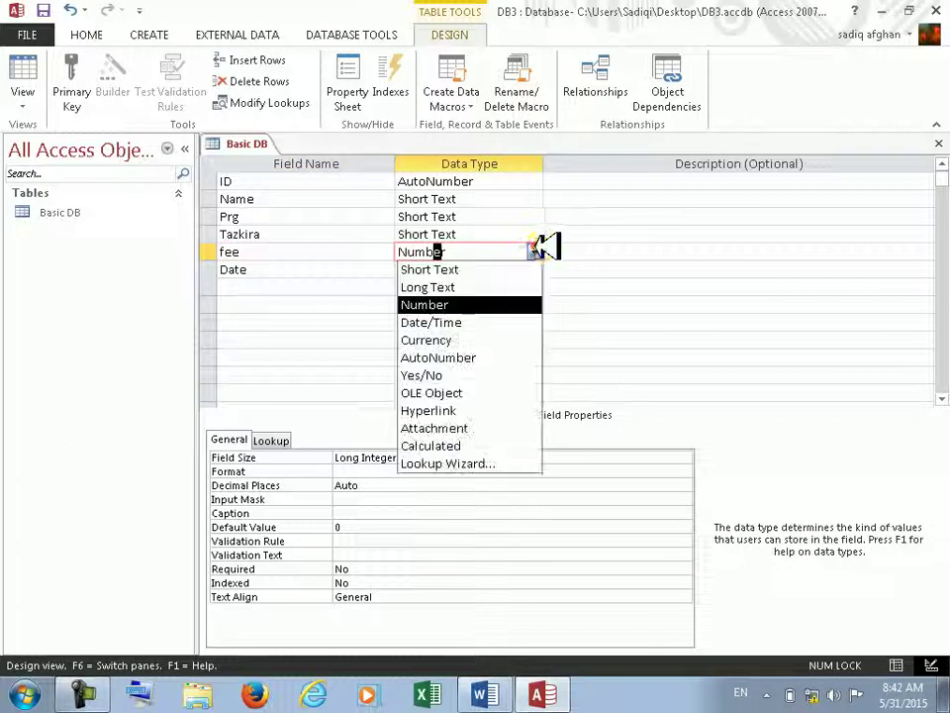
left_click(482, 339)
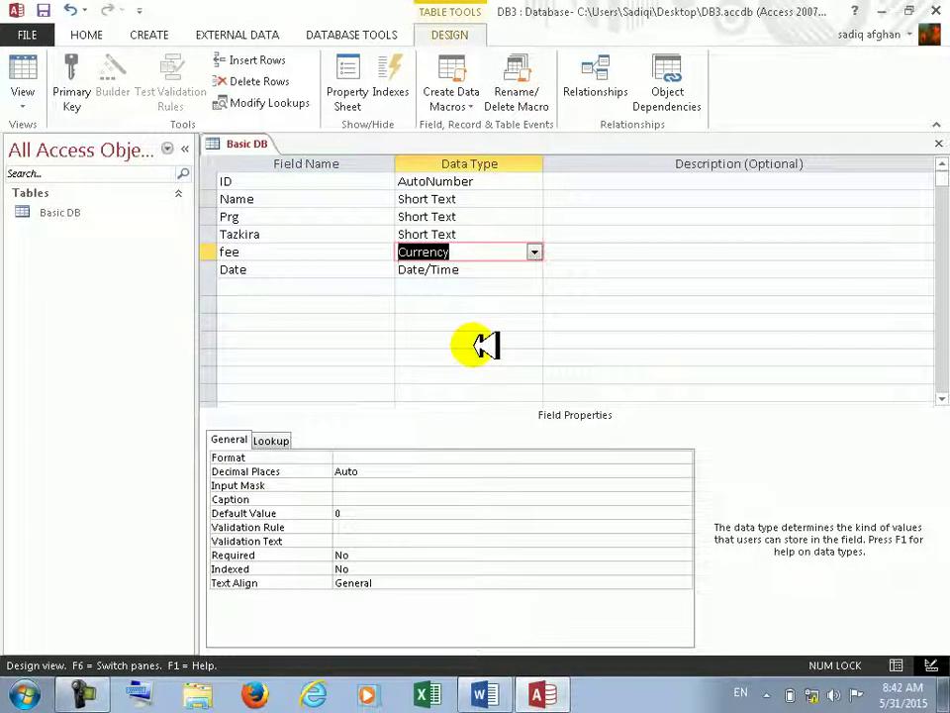
left_click(302, 287)
left_click(463, 286)
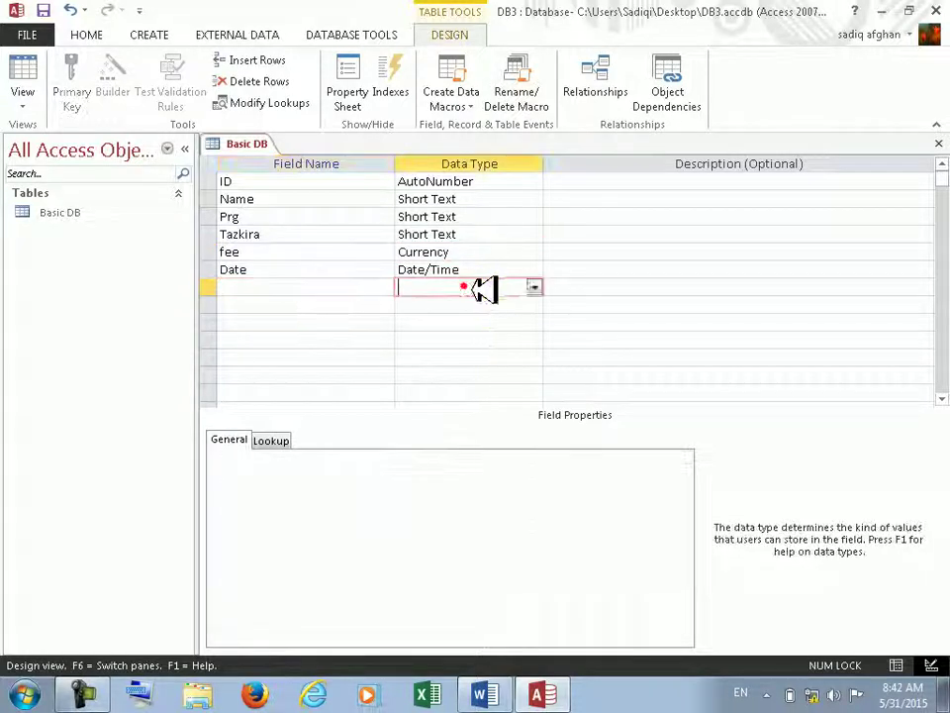
left_click(536, 287)
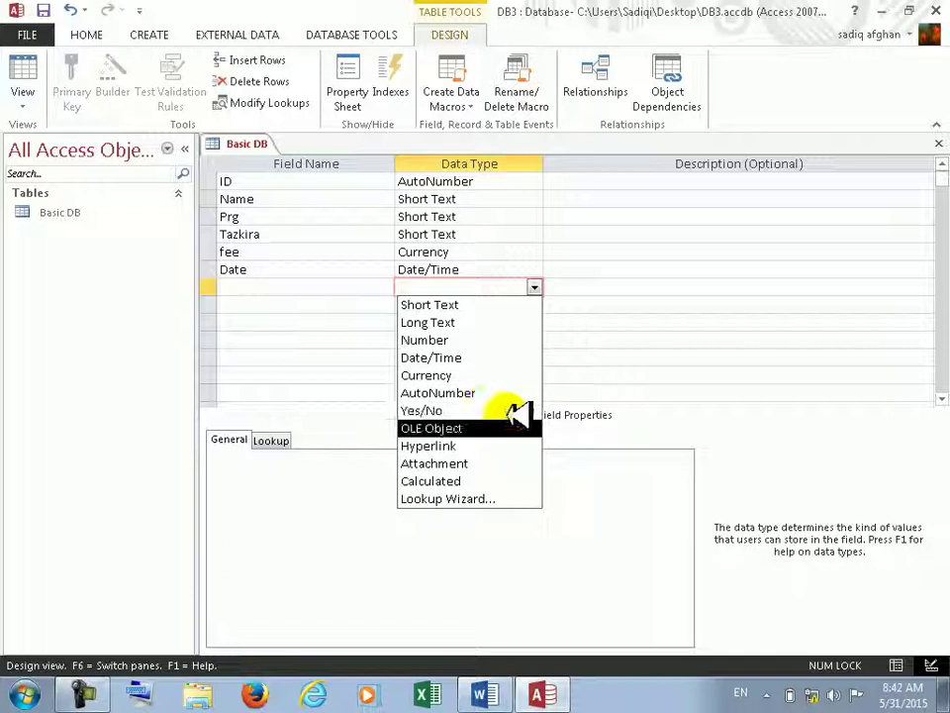
left_click(732, 271)
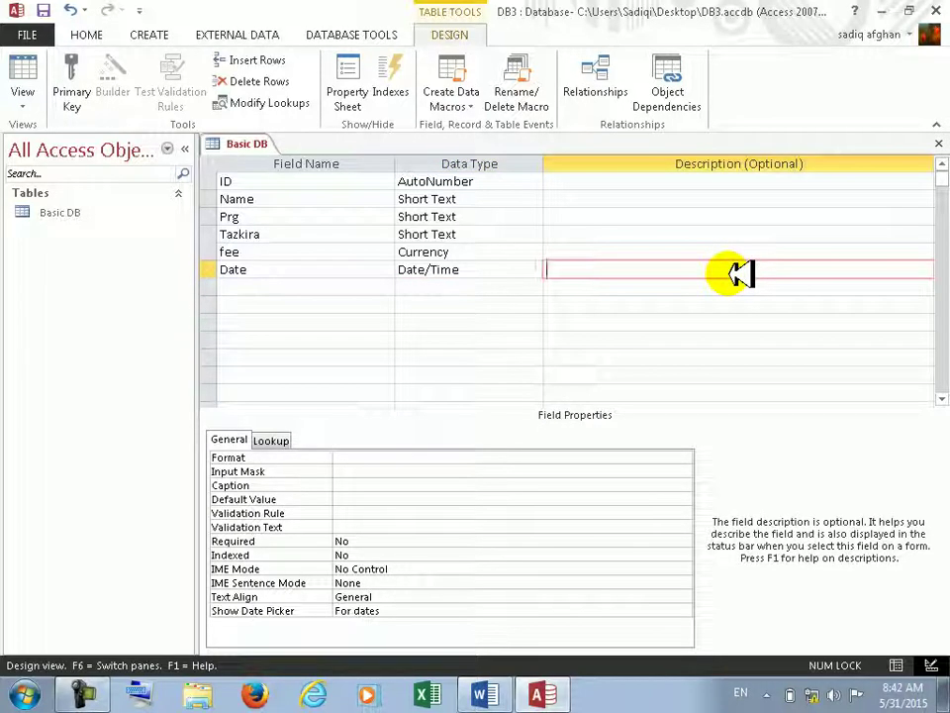
left_click(356, 286)
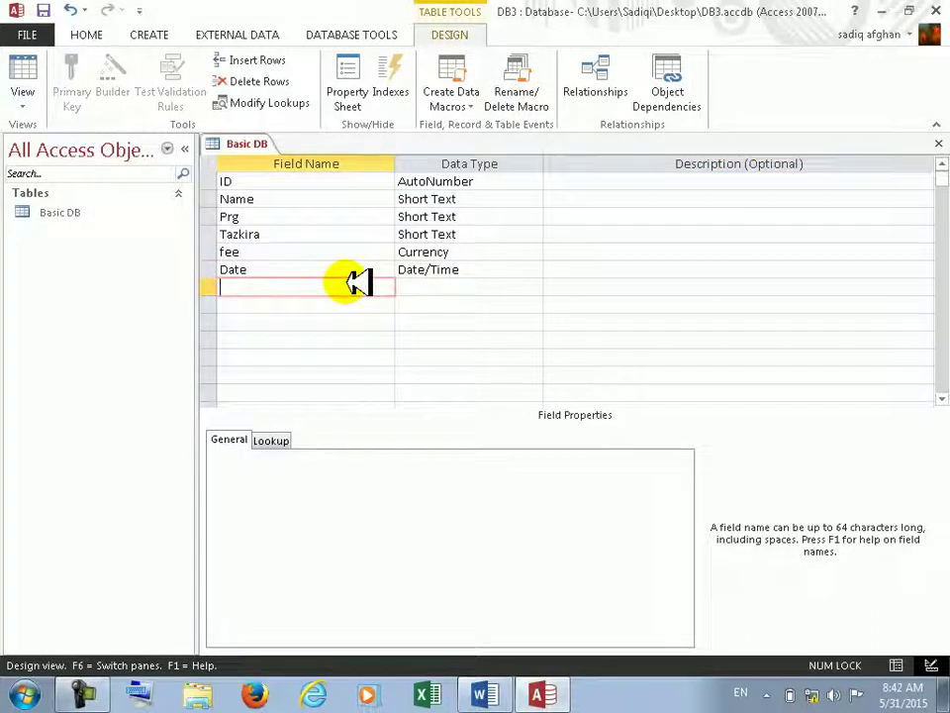
- Add a Yes/No field named Teacher fee and save the table into Datasheet view
type("Teacher fee")
key("Tab")
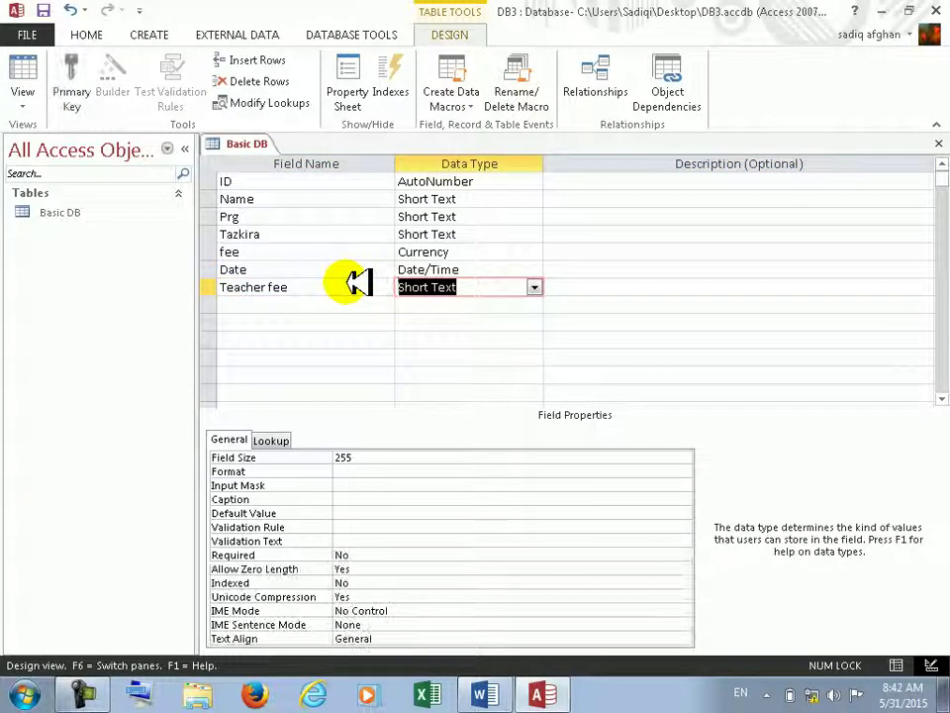
type("y")
left_click(590, 283)
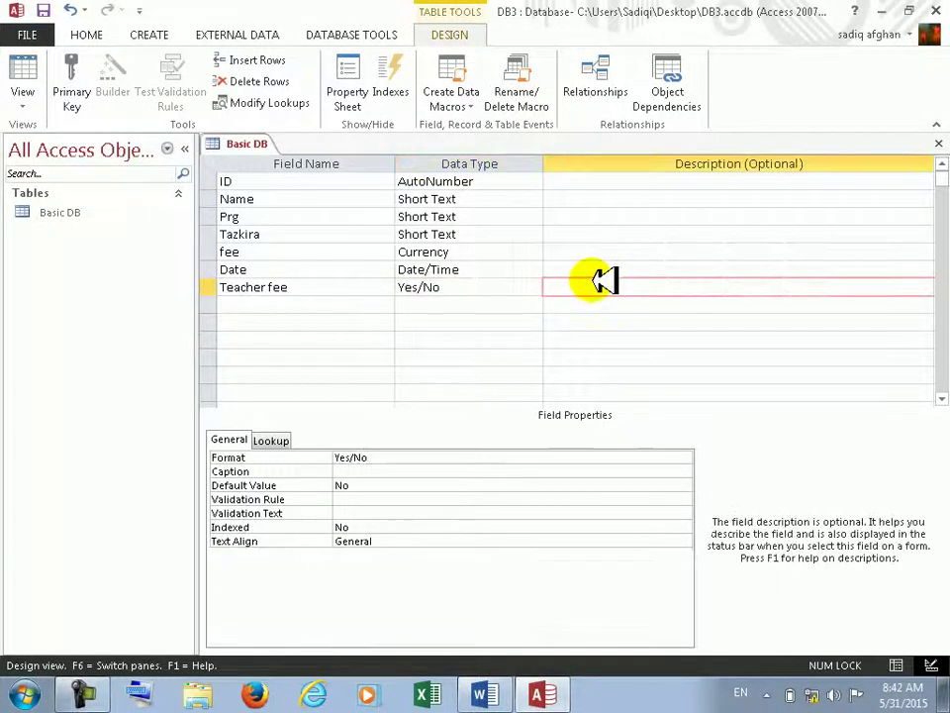
left_click(22, 69)
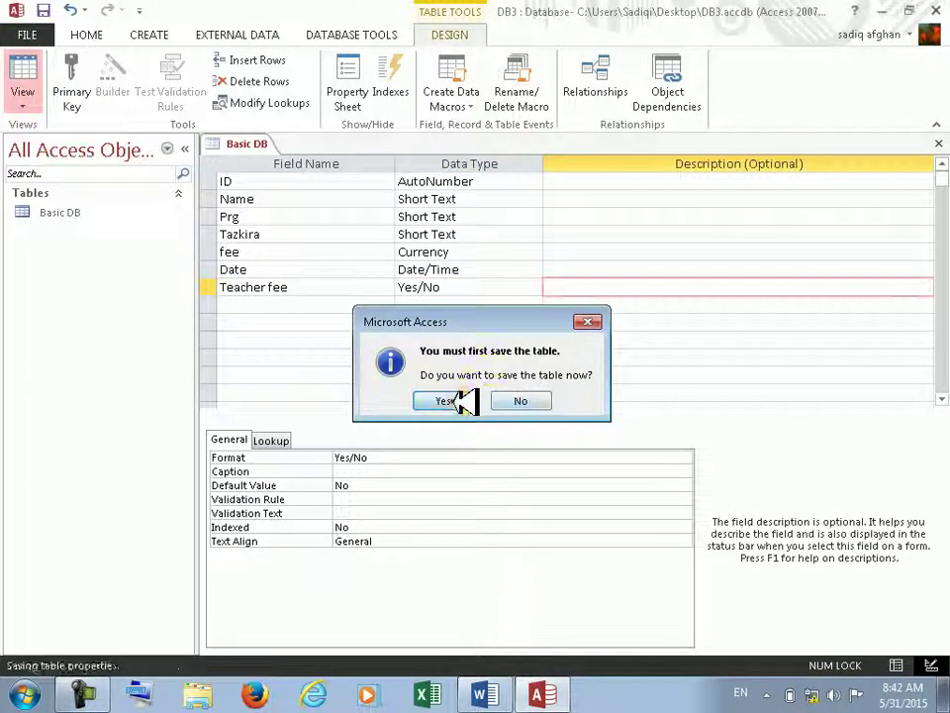
left_click(442, 397)
- Enter a student name, MS word as Prg, and a Tazkira number in the first record
left_click(364, 185)
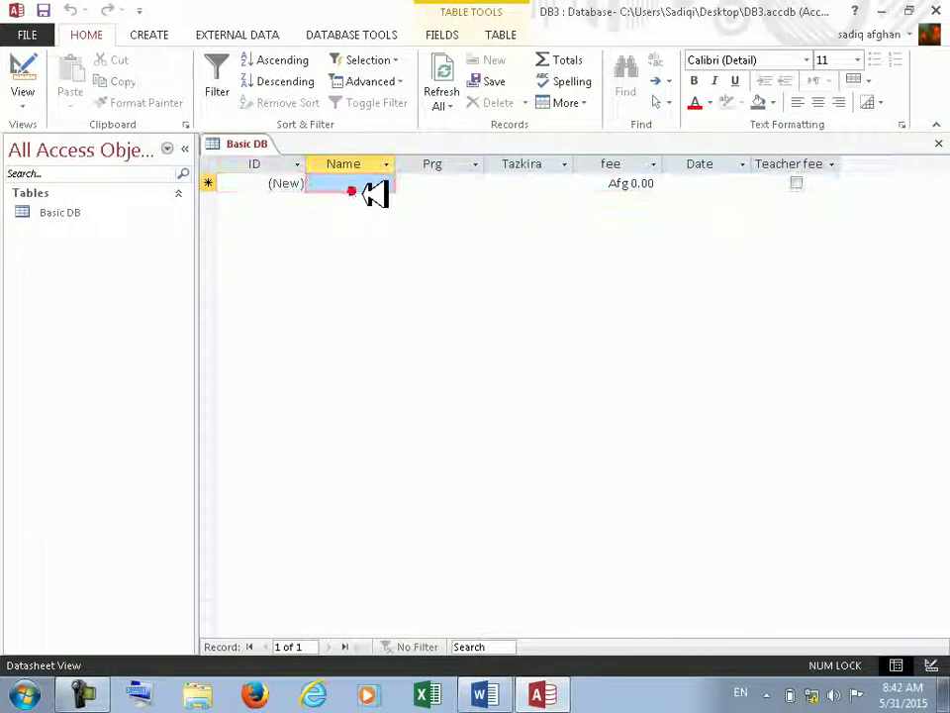
type("ahmad")
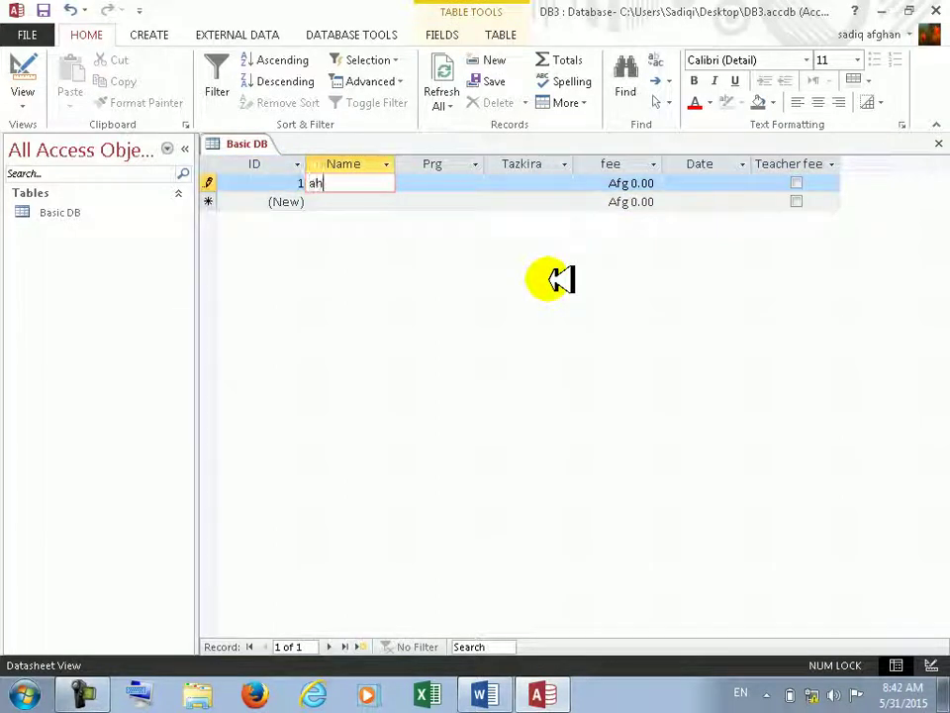
key("Tab")
type("asdf")
key("BackSpace")
key("BackSpace")
key("BackSpace")
key("BackSpace")
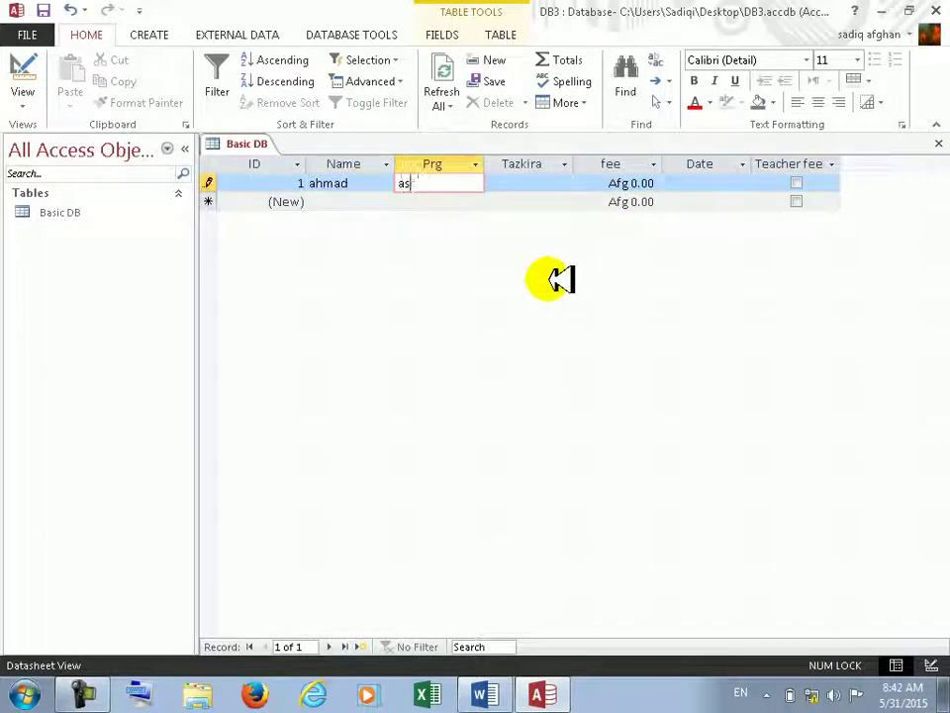
type("MS word")
key("Tab")
type("34533")
- Set fee to 34 and Date to 6 May 2015, leaving Teacher fee unticked
key("Tab")
key("Tab")
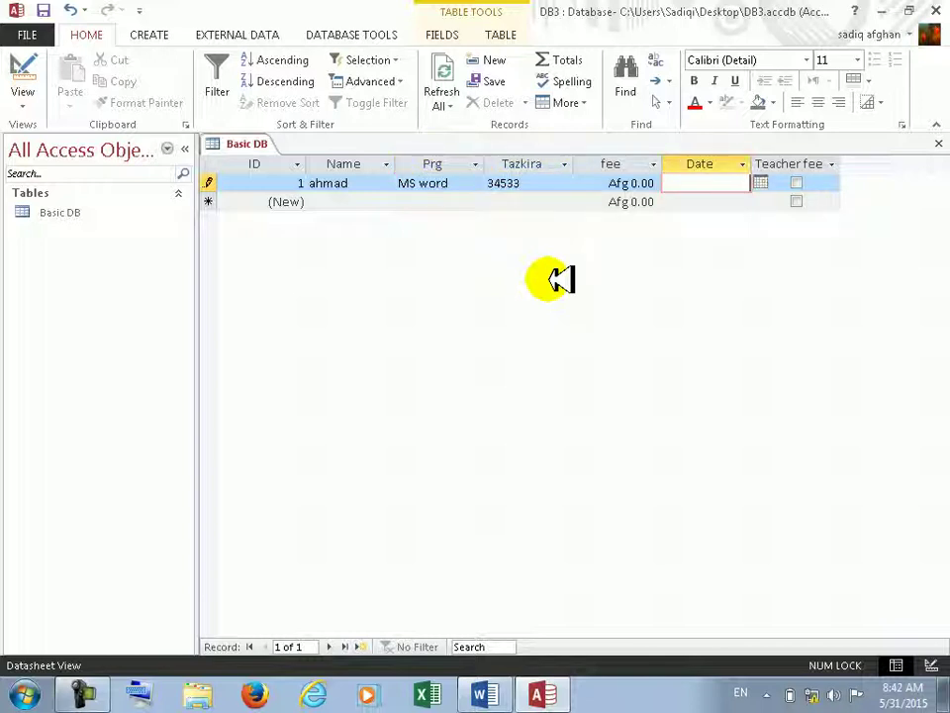
key("shift+Tab")
type("343")
key("Down")
key("Up")
type("34")
key("Tab")
left_click(760, 183)
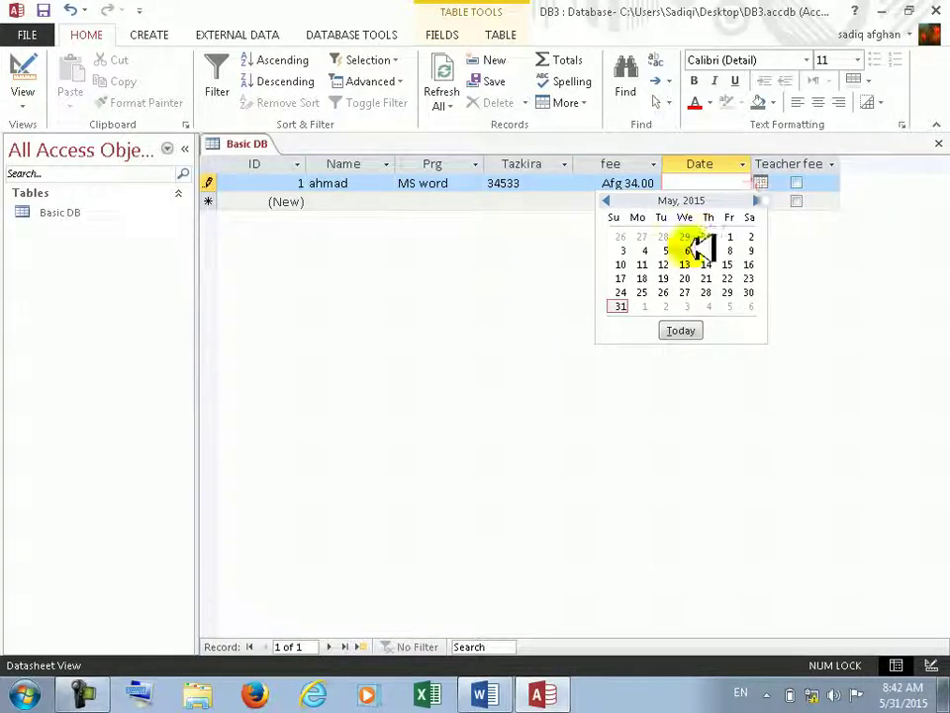
left_click(687, 249)
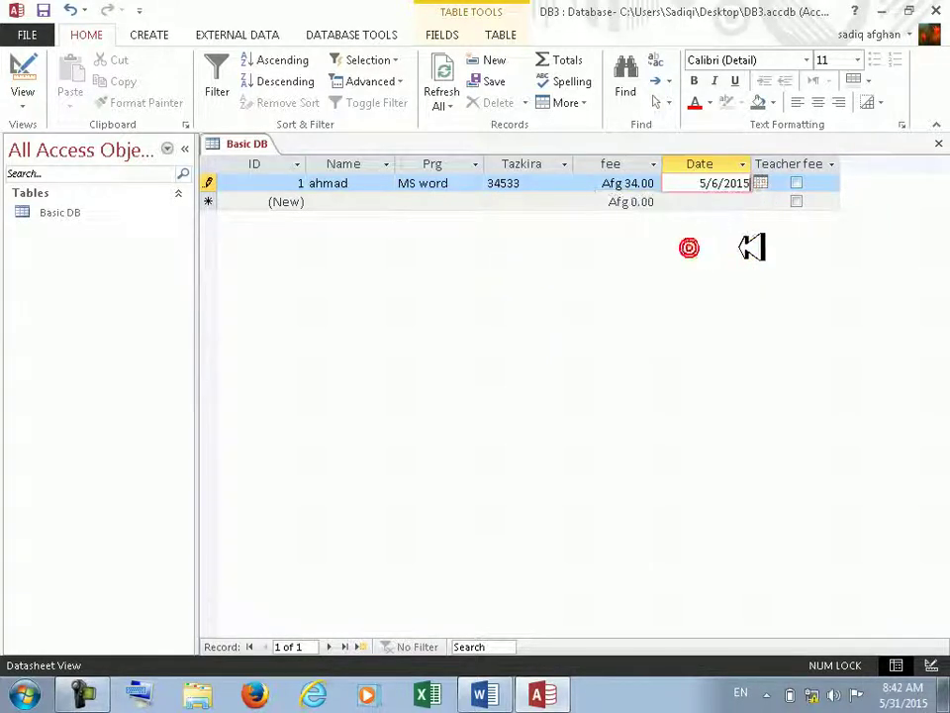
left_click(807, 183)
left_click(802, 183)
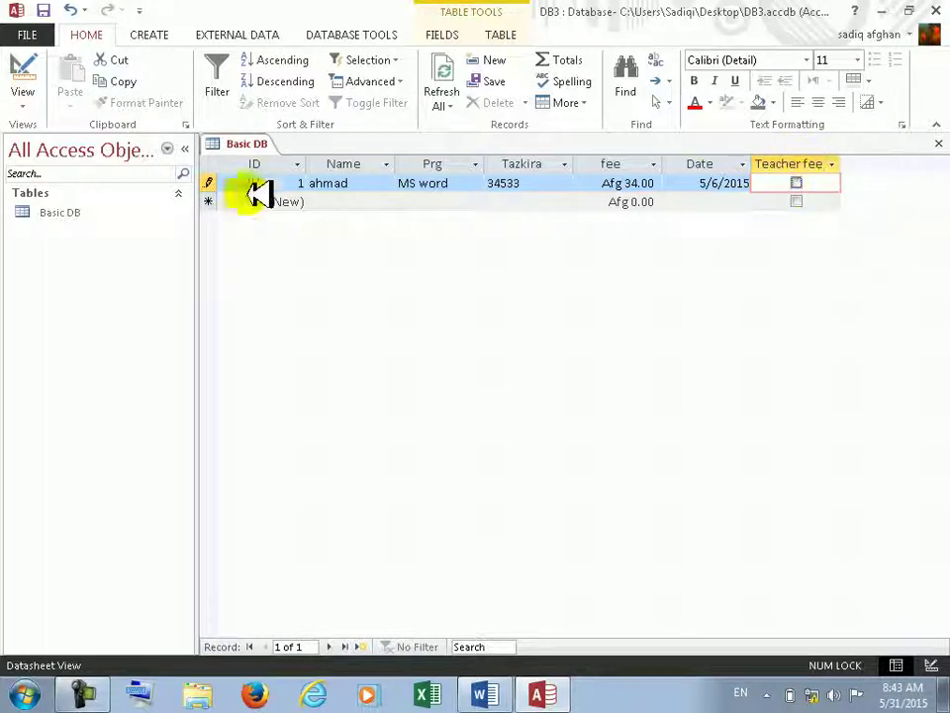
- Rename the Teacher fee column header to Std fee rec and select its first-record cell
double_click(807, 164)
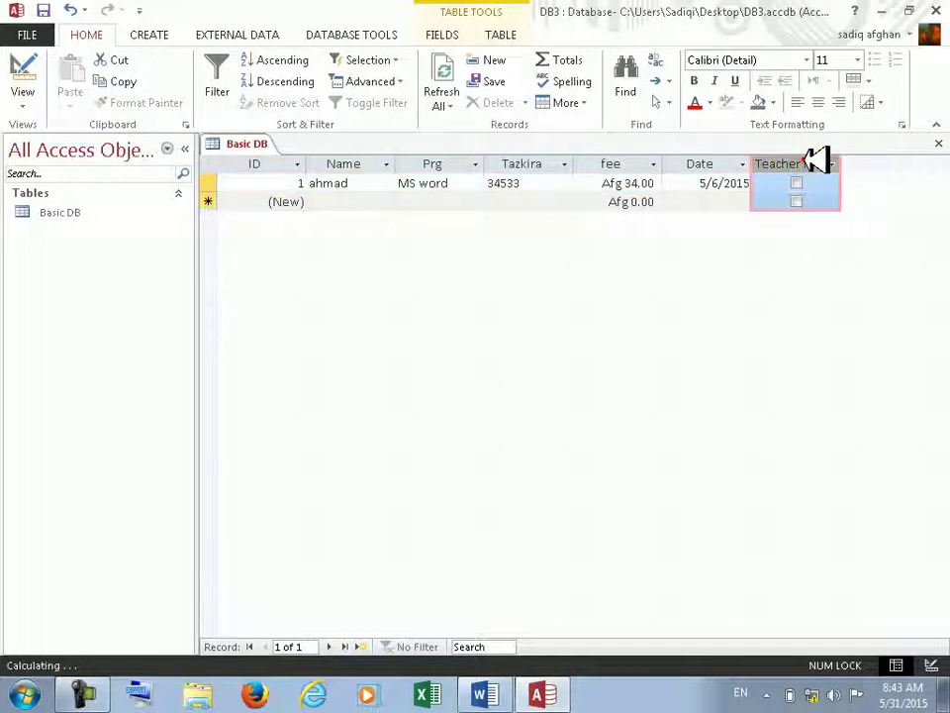
type("Teacher fee")
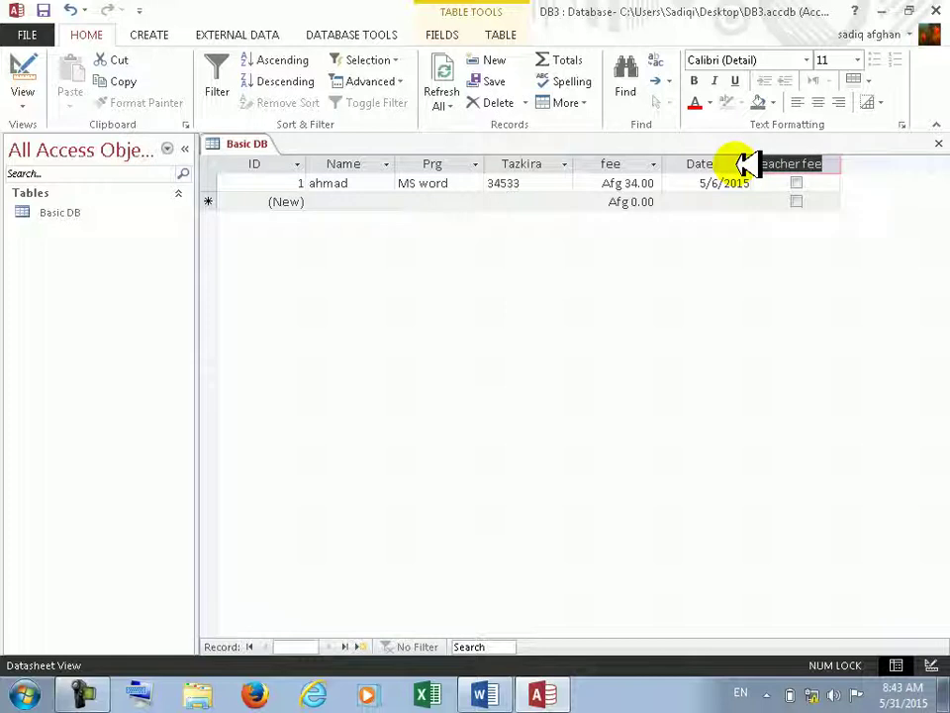
key("BackSpace")
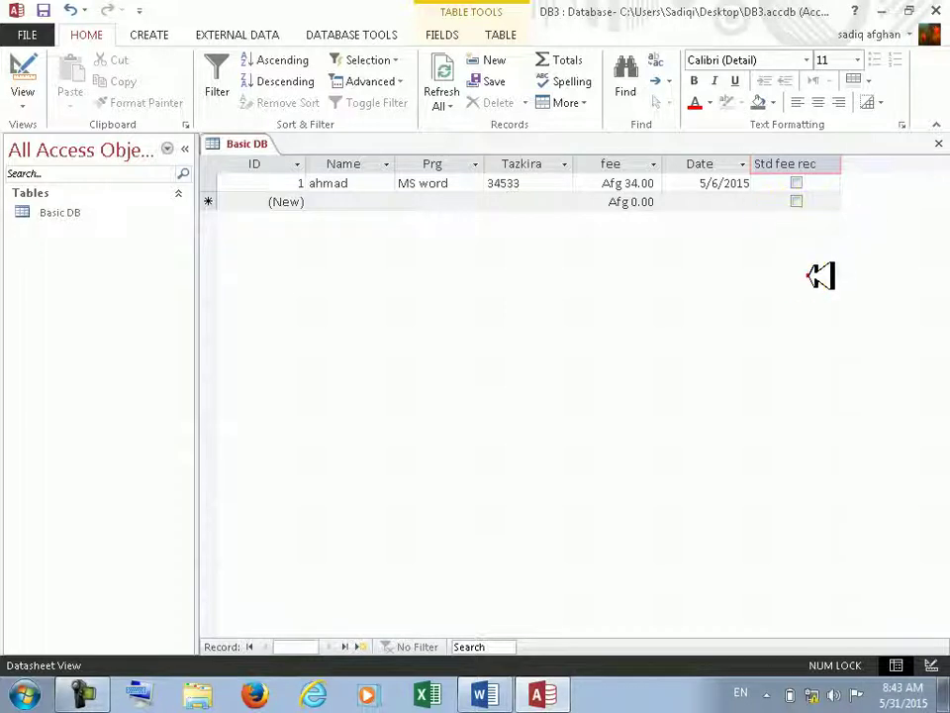
left_click(732, 164)
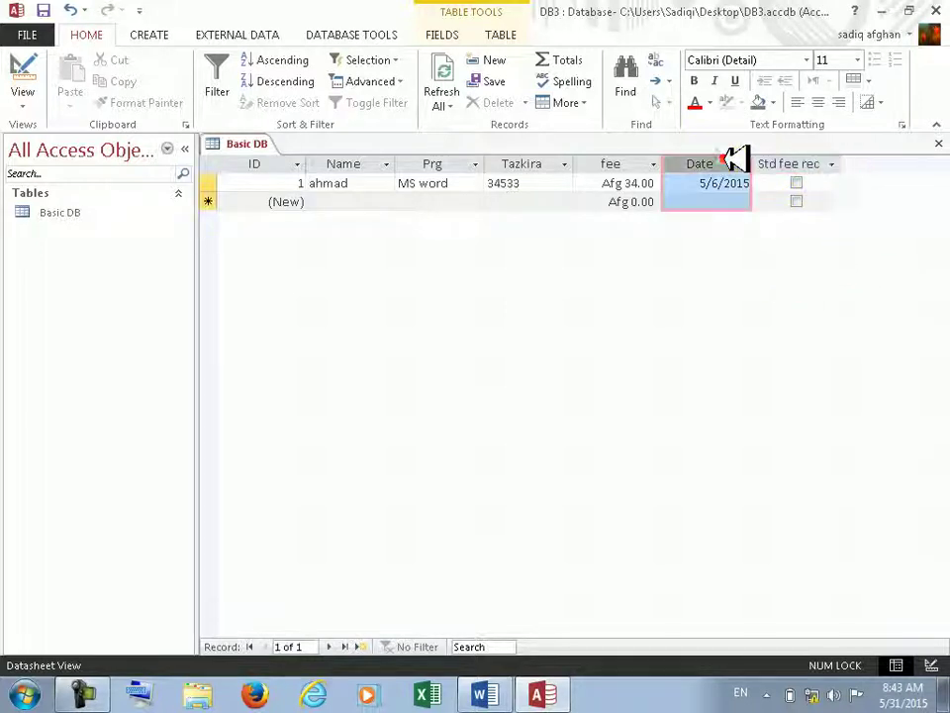
left_click(796, 183)
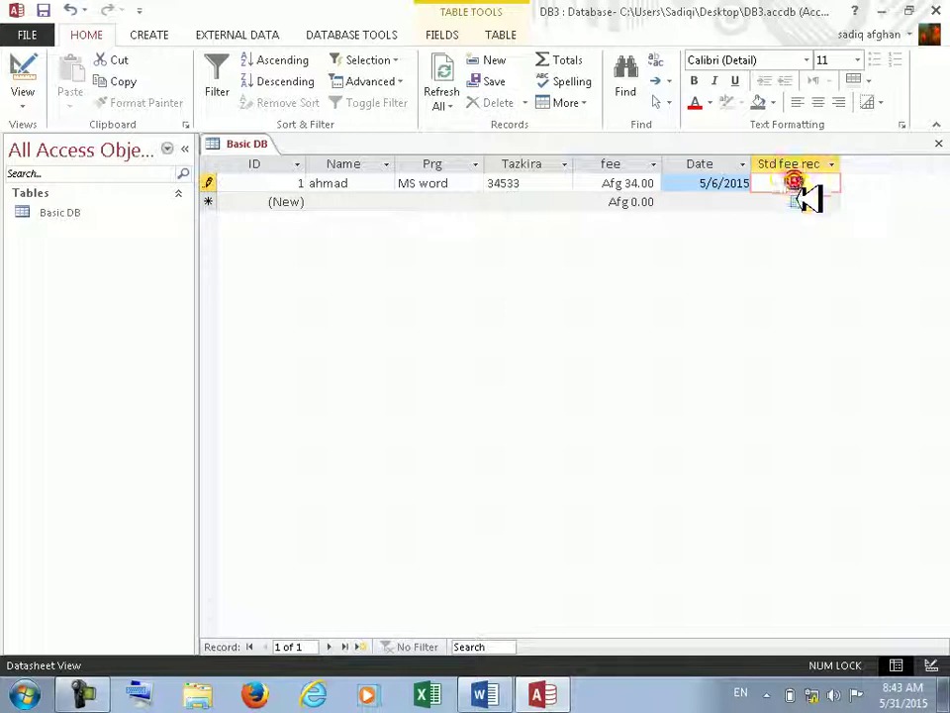
left_click(799, 188)
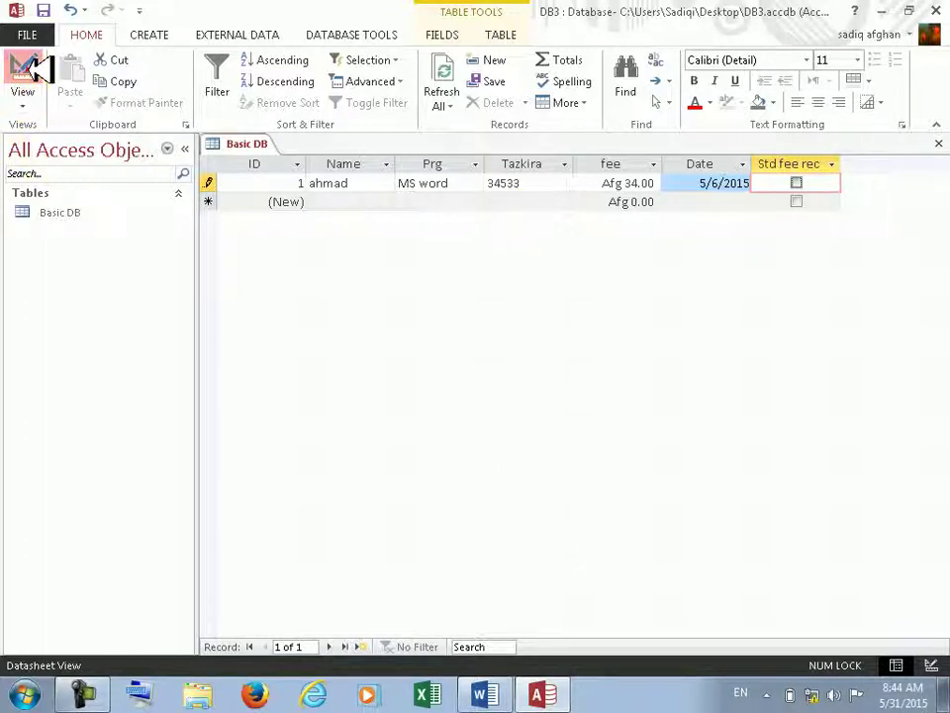
- In Design View, switch Std fee rec to OLE Object, then back to Yes/No
left_click(24, 71)
left_click(488, 287)
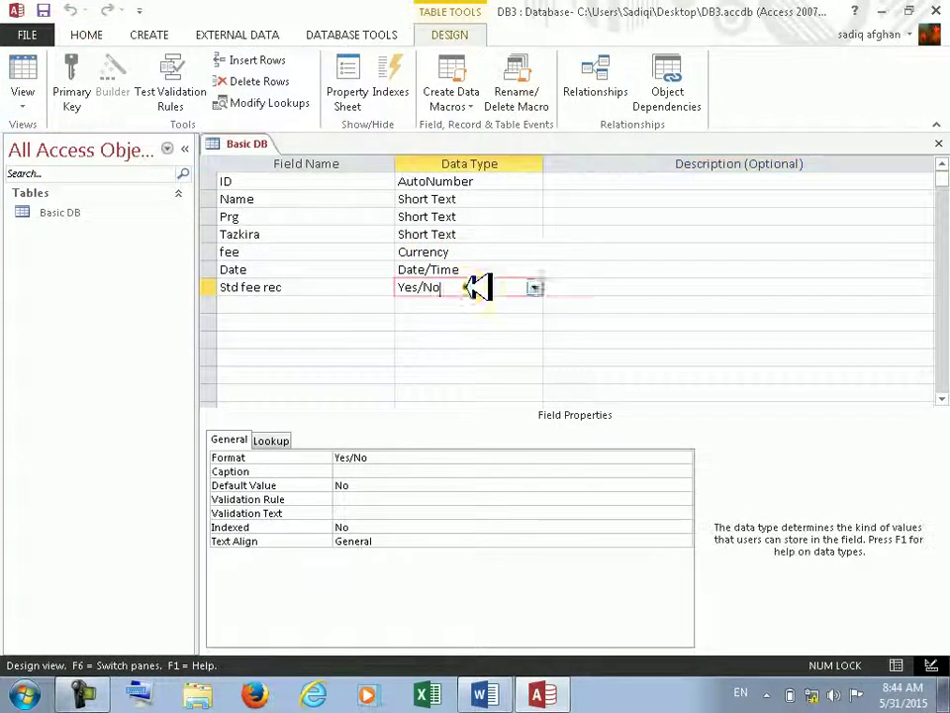
left_click(535, 286)
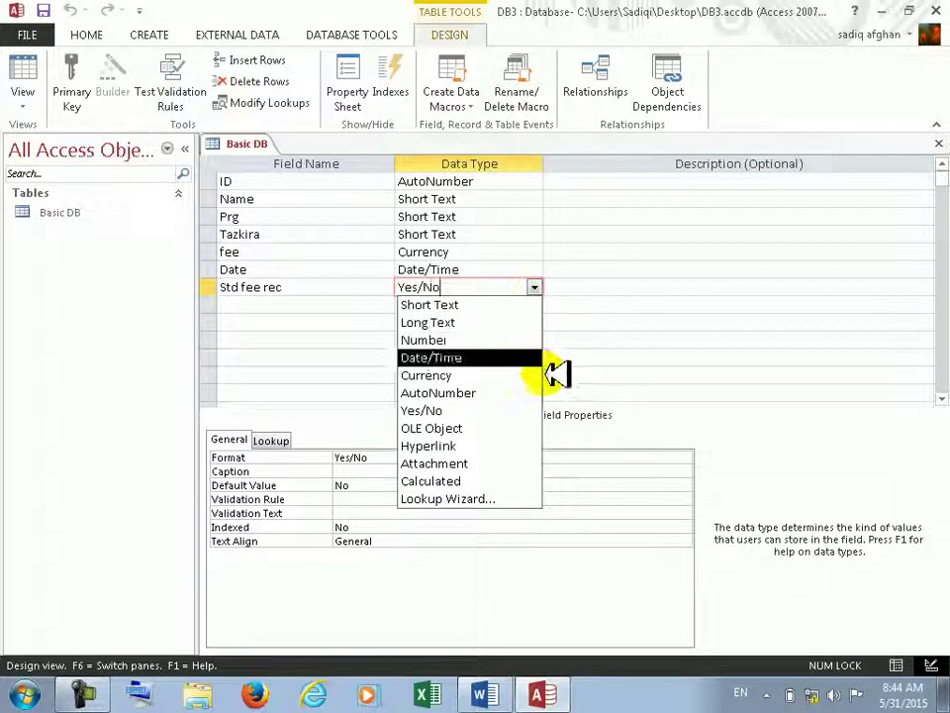
left_click(529, 431)
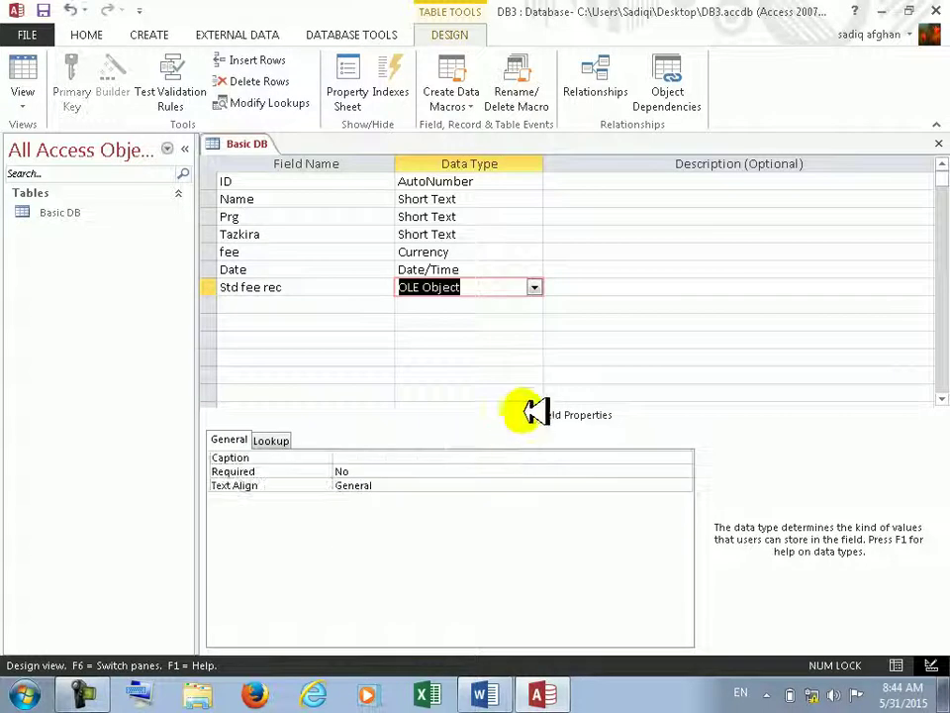
left_click(534, 287)
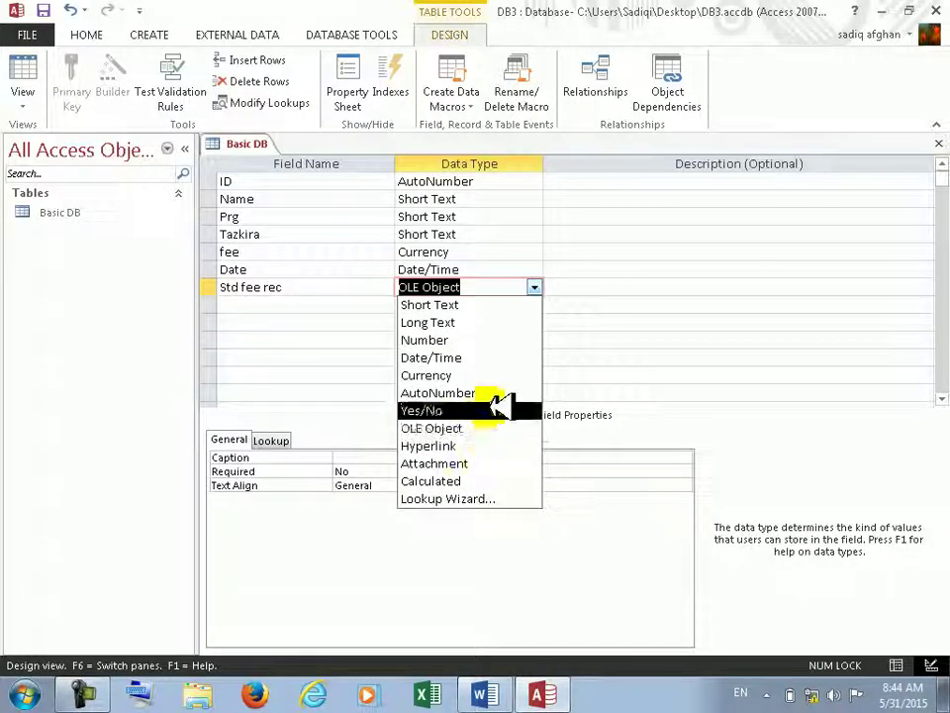
left_click(485, 409)
- Add a Photo field of type OLE Object and save the table in Datasheet view
left_click(291, 306)
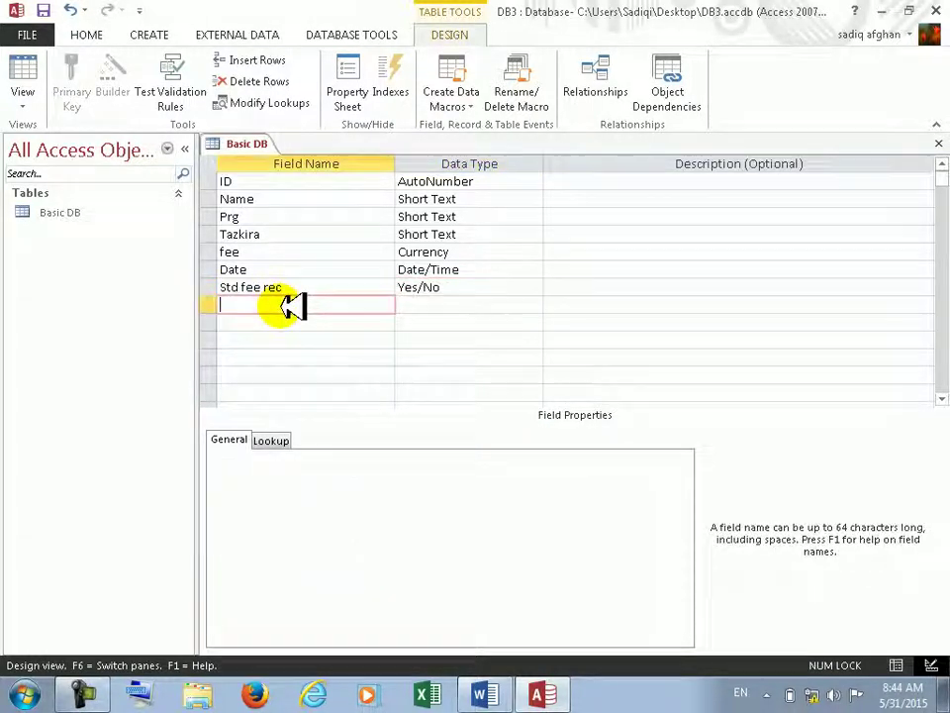
type("Phon")
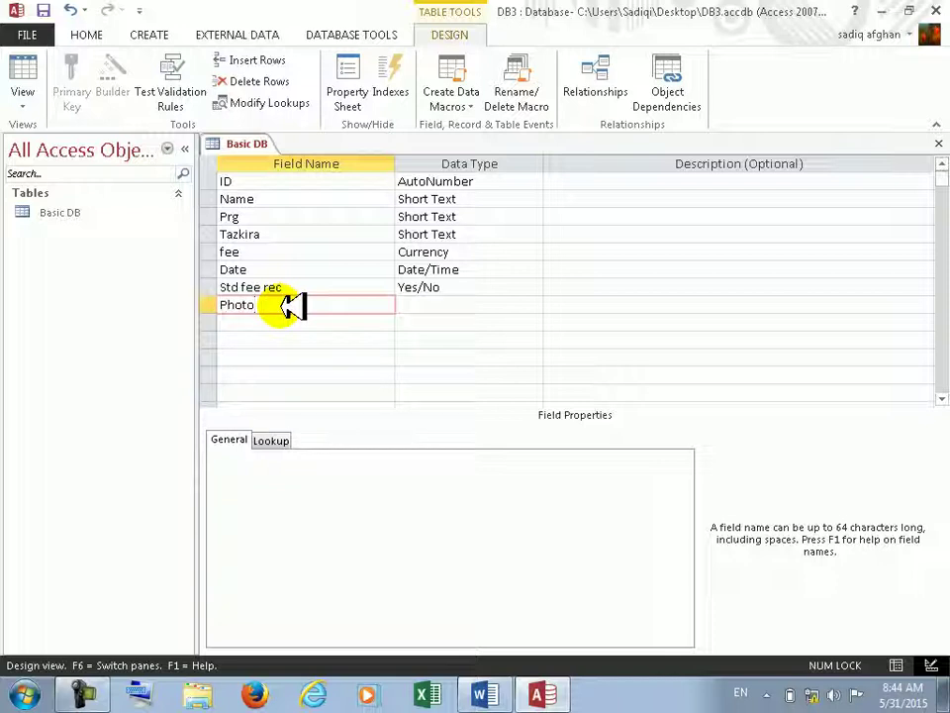
left_click(471, 308)
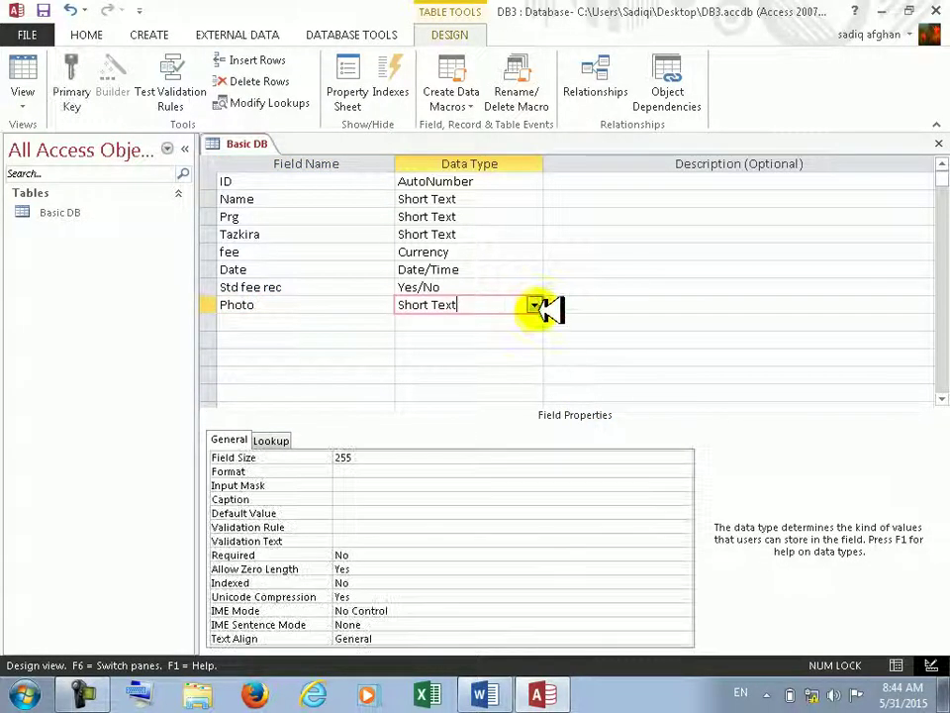
left_click(534, 305)
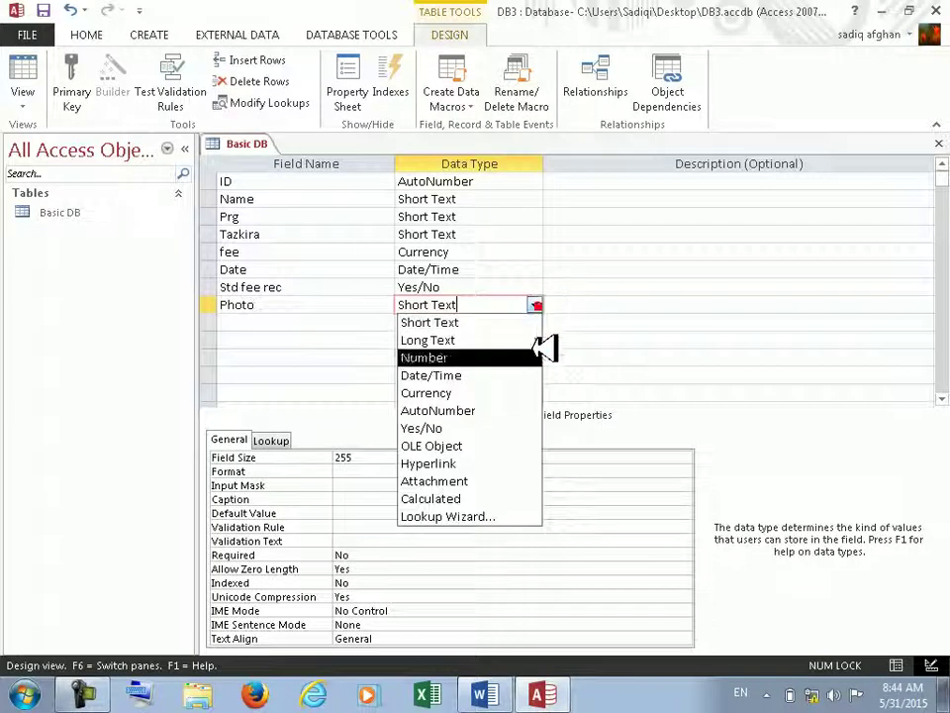
left_click(465, 446)
left_click(584, 287)
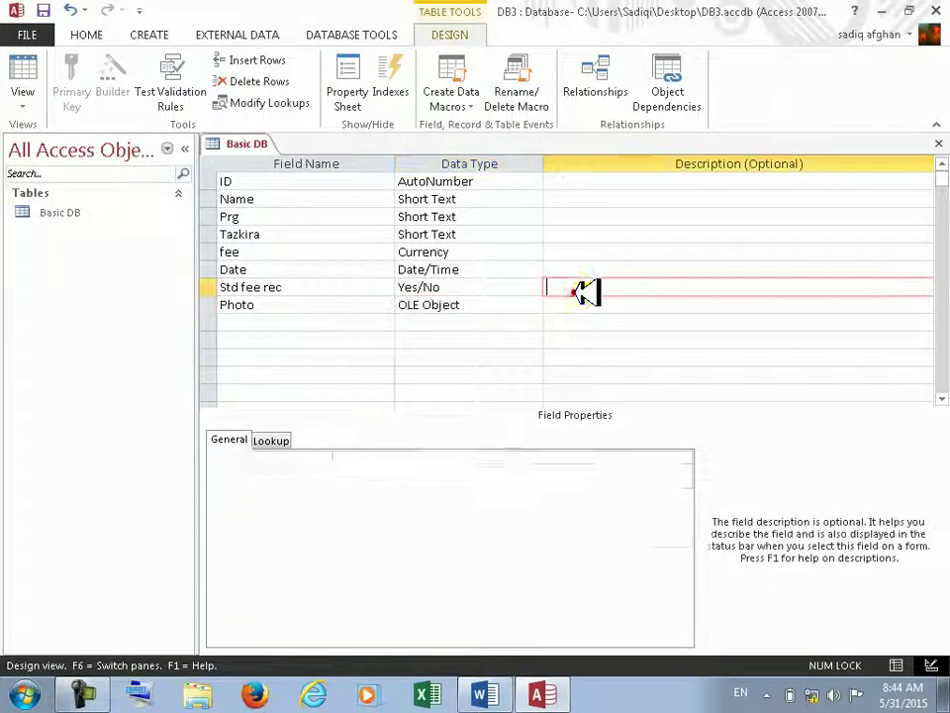
left_click(24, 77)
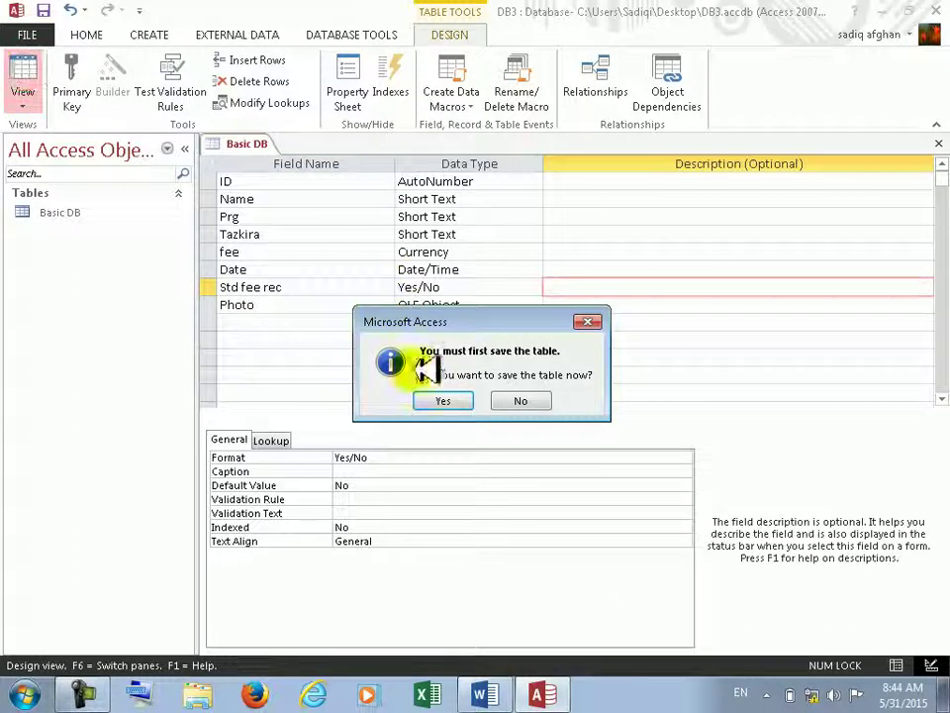
left_click(442, 399)
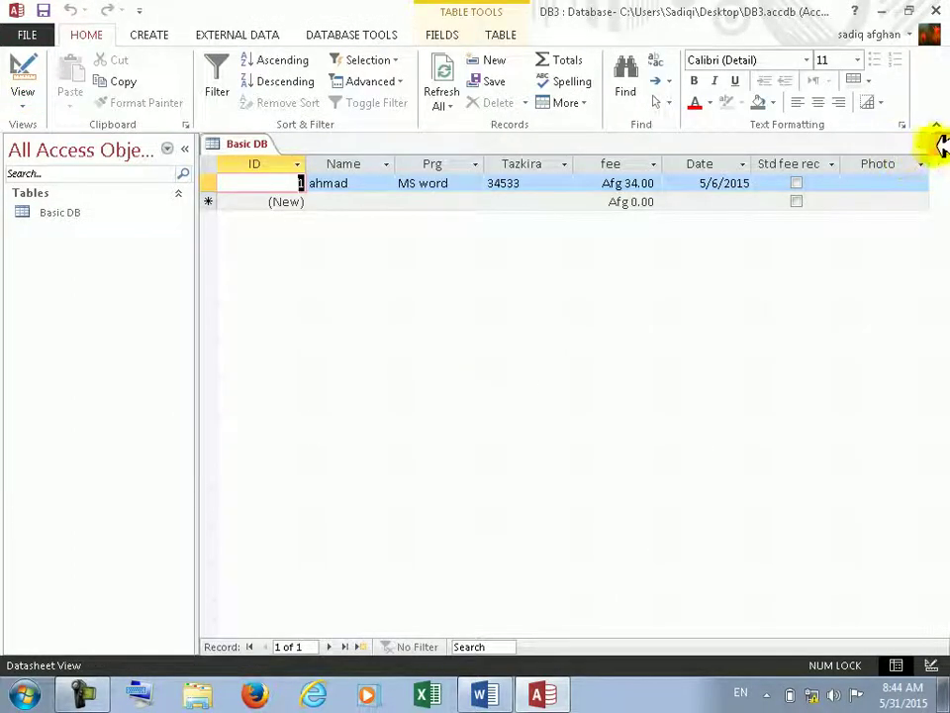
- Close the table, start a new Form Design, and list all Basic DB fields
left_click(940, 144)
left_click(174, 32)
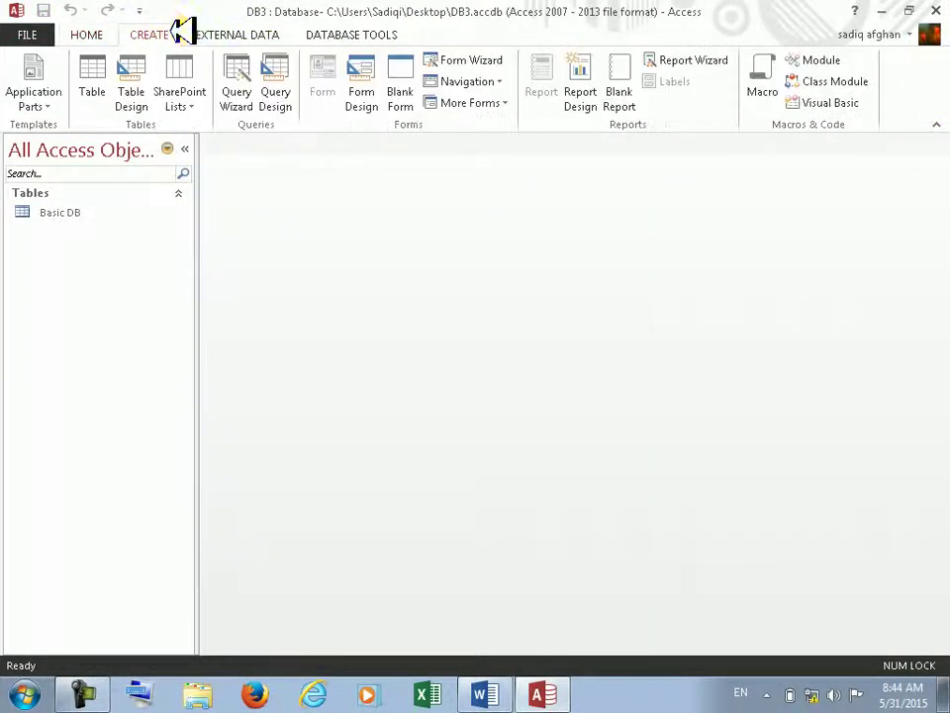
left_click(368, 71)
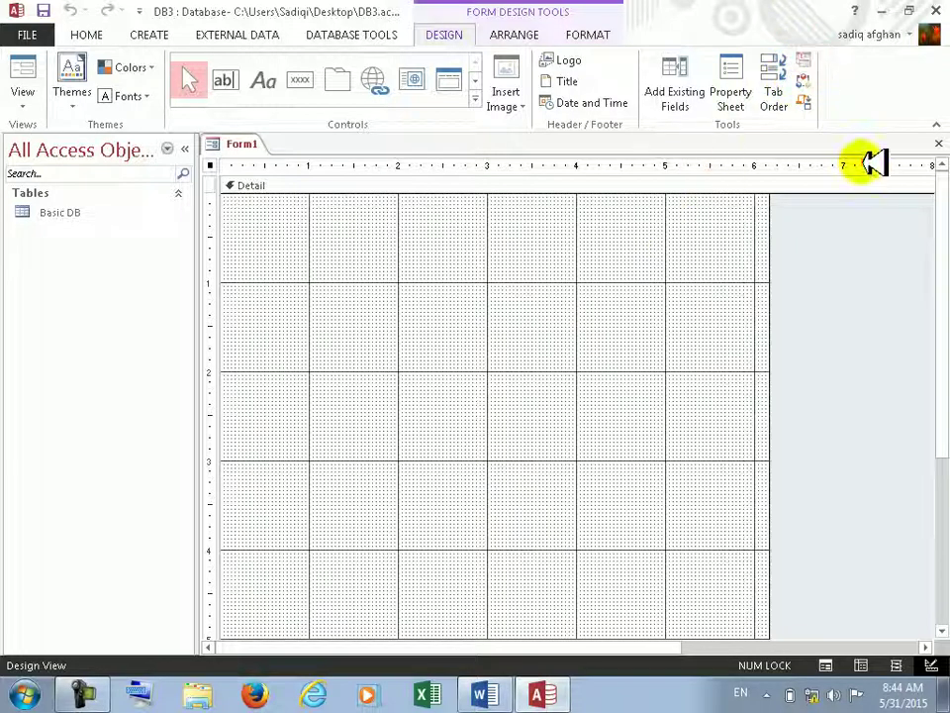
left_click(688, 104)
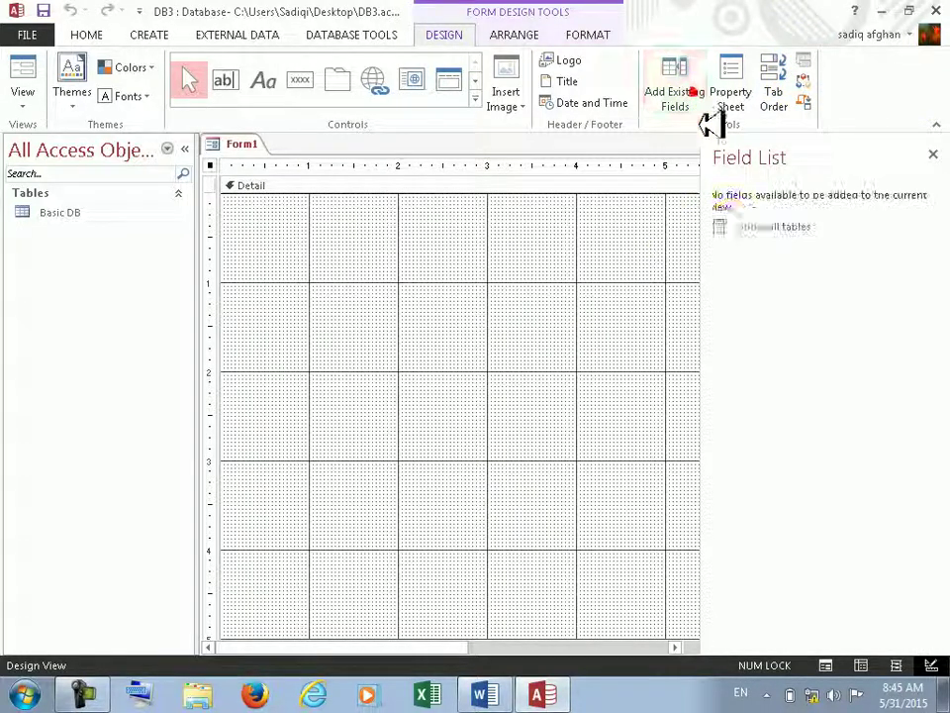
left_click(744, 225)
left_click(721, 229)
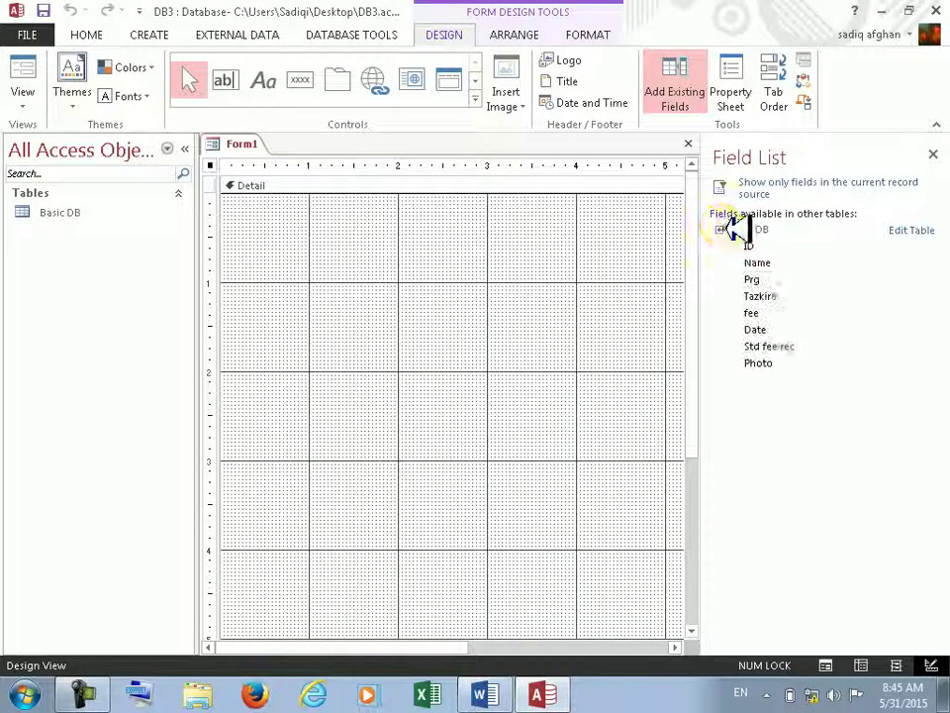
- Add ID, Name, Prg, Tazkira, fee, Date and Std fee rec to the form, then close the Field List
double_click(817, 247)
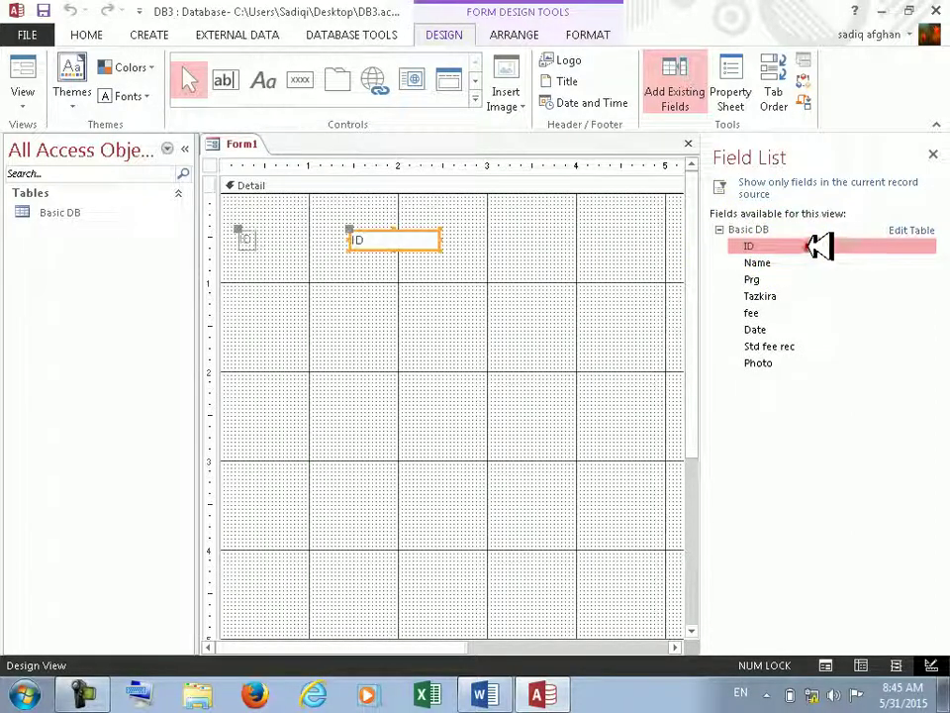
double_click(776, 262)
double_click(774, 279)
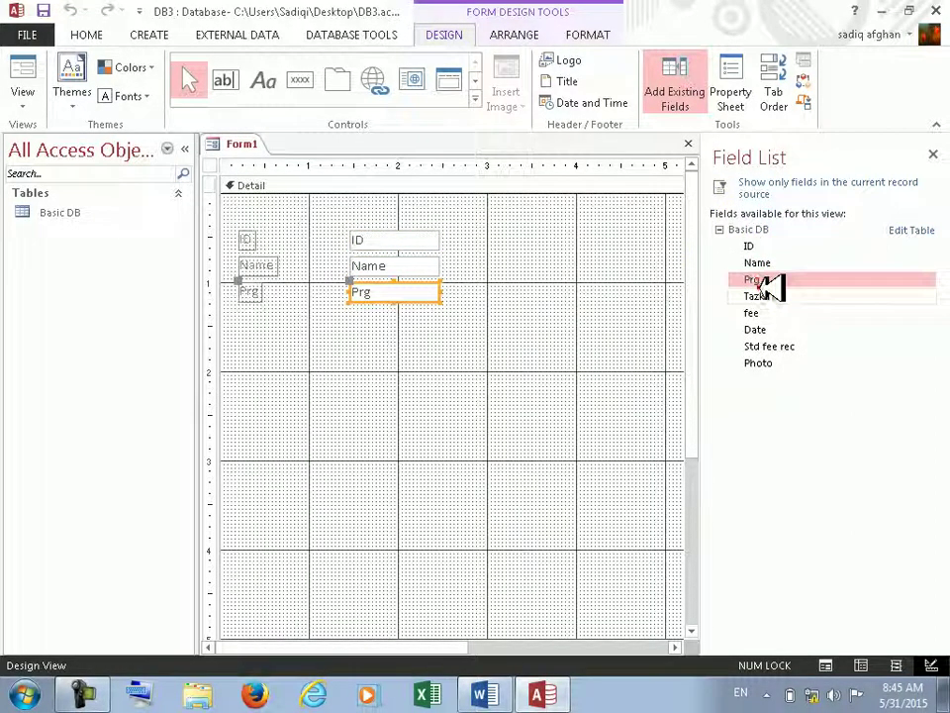
double_click(769, 296)
double_click(769, 312)
double_click(769, 329)
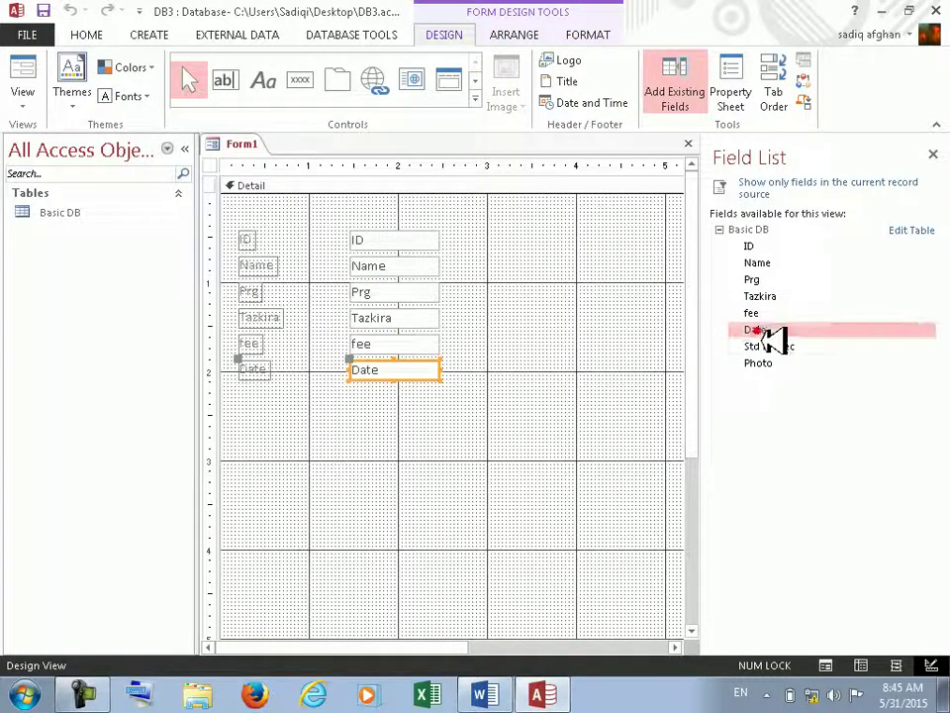
double_click(772, 345)
left_click(590, 429)
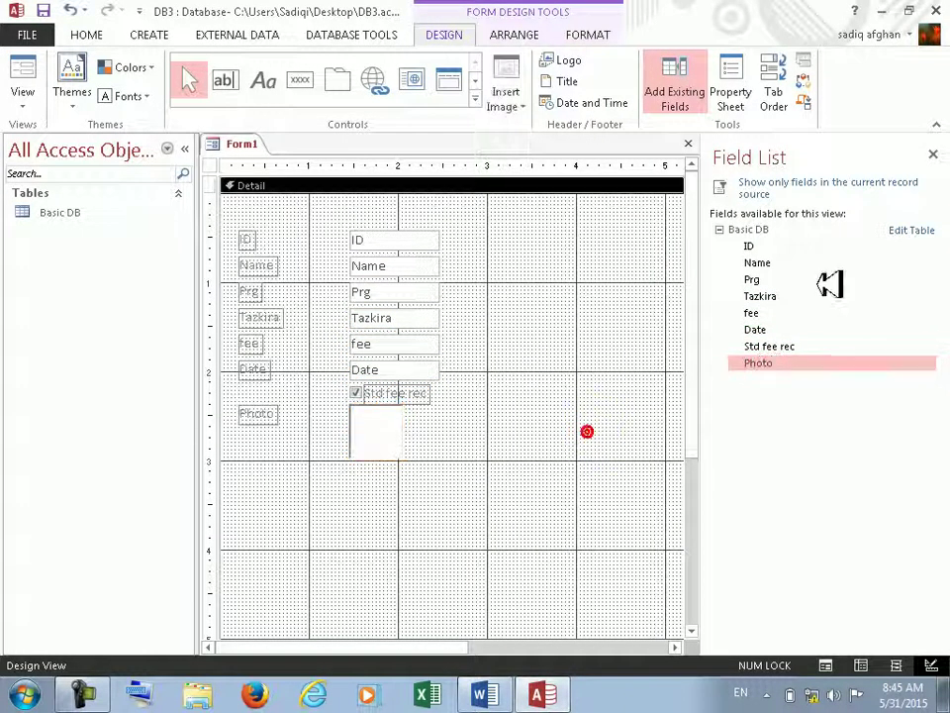
left_click(933, 154)
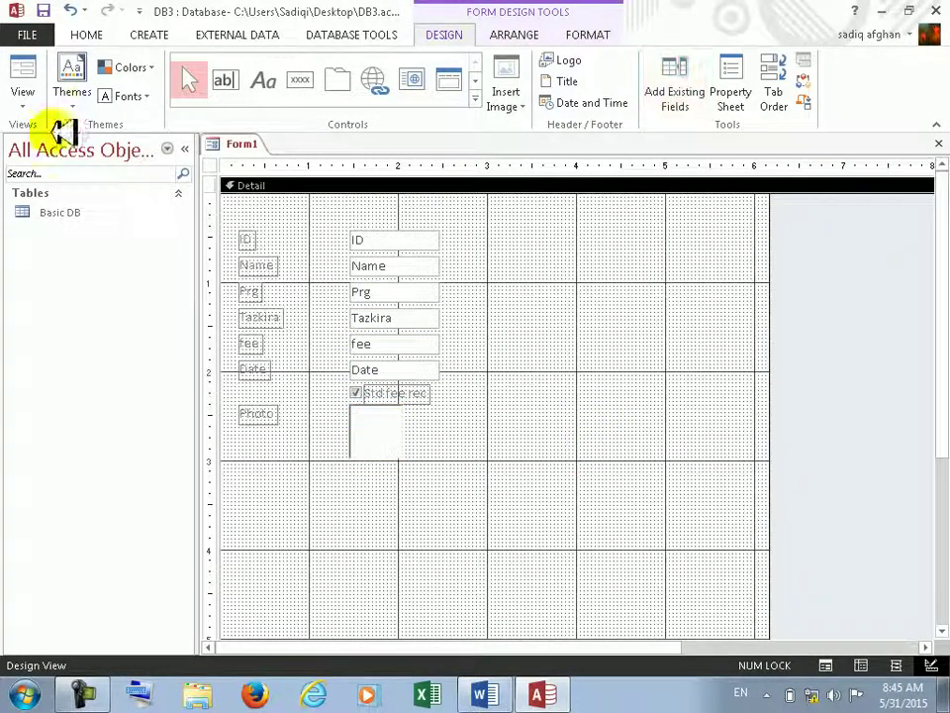
- Switch Form1 to Form View and try activating the empty Photo box
left_click(24, 71)
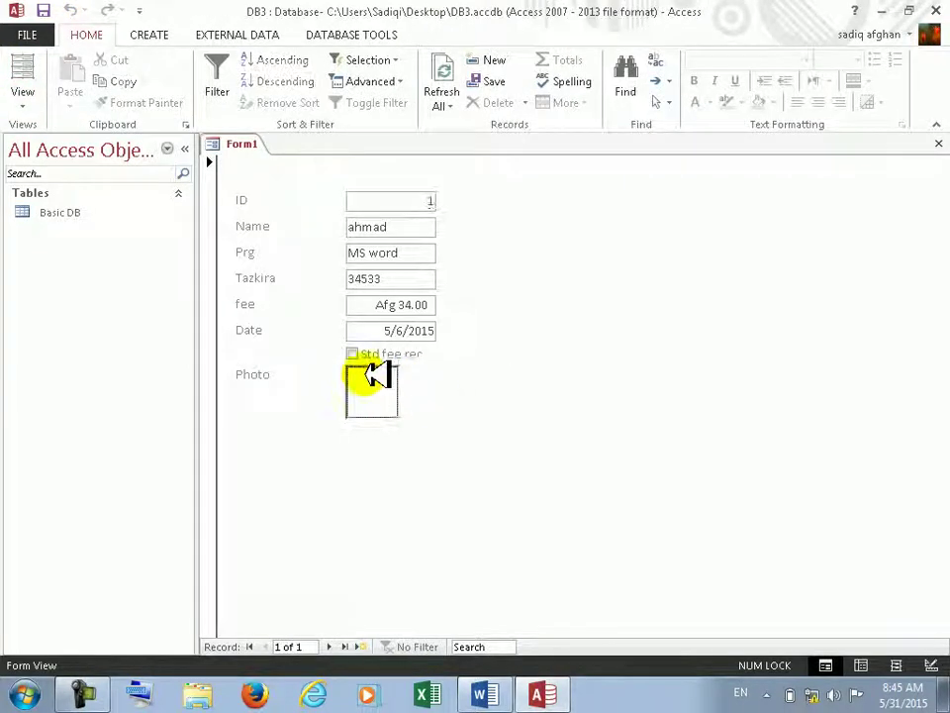
double_click(377, 393)
left_click(481, 412)
double_click(381, 393)
left_click(479, 411)
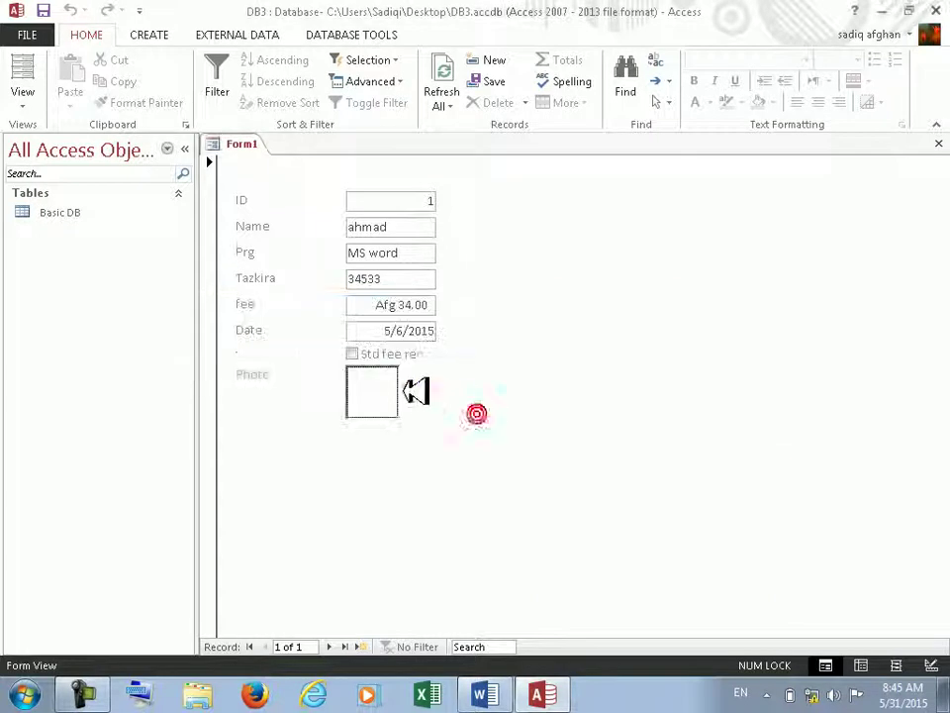
- Insert a new Bitmap Image object into the Photo field
right_click(379, 385)
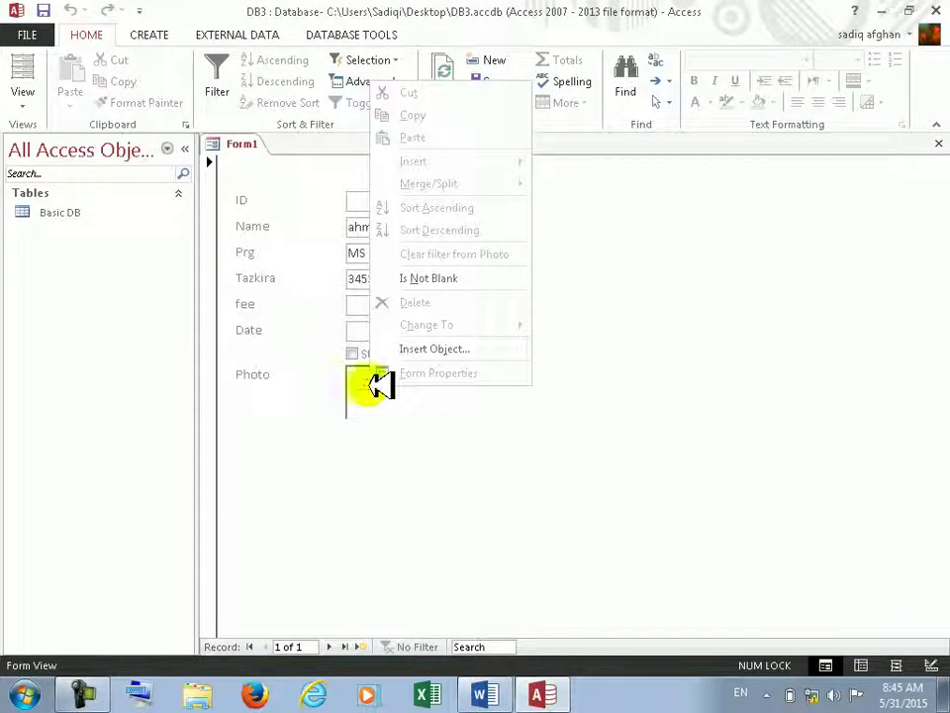
left_click(442, 348)
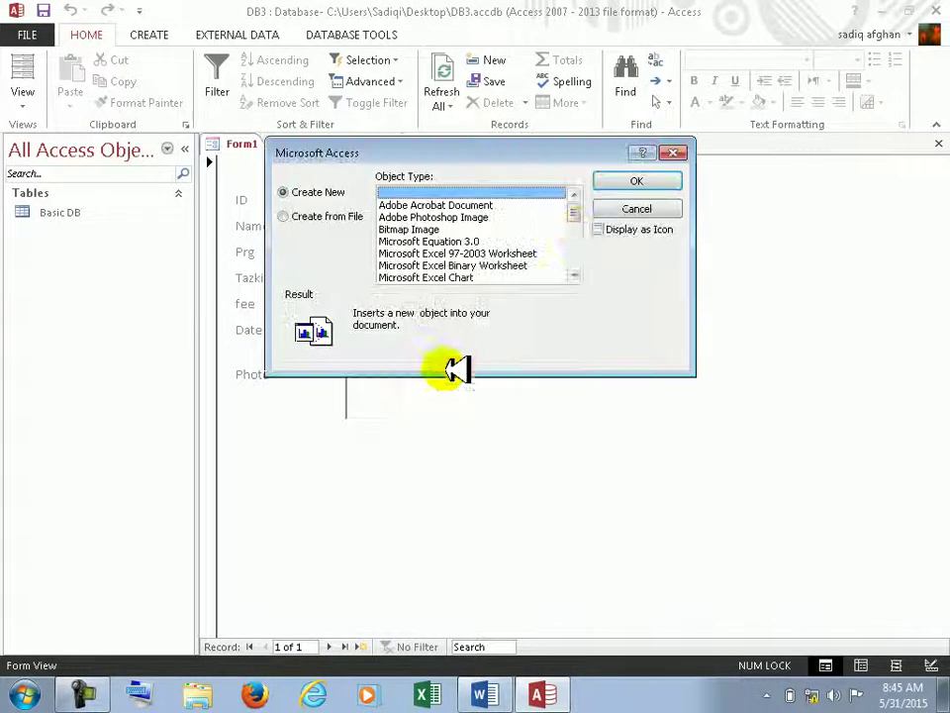
left_click(442, 230)
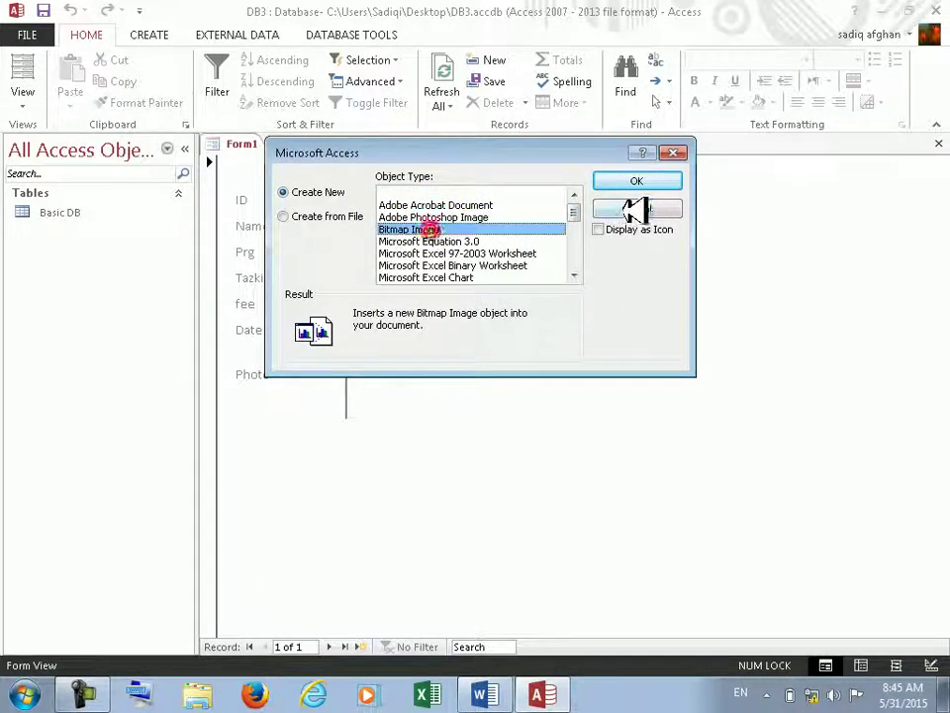
left_click(636, 181)
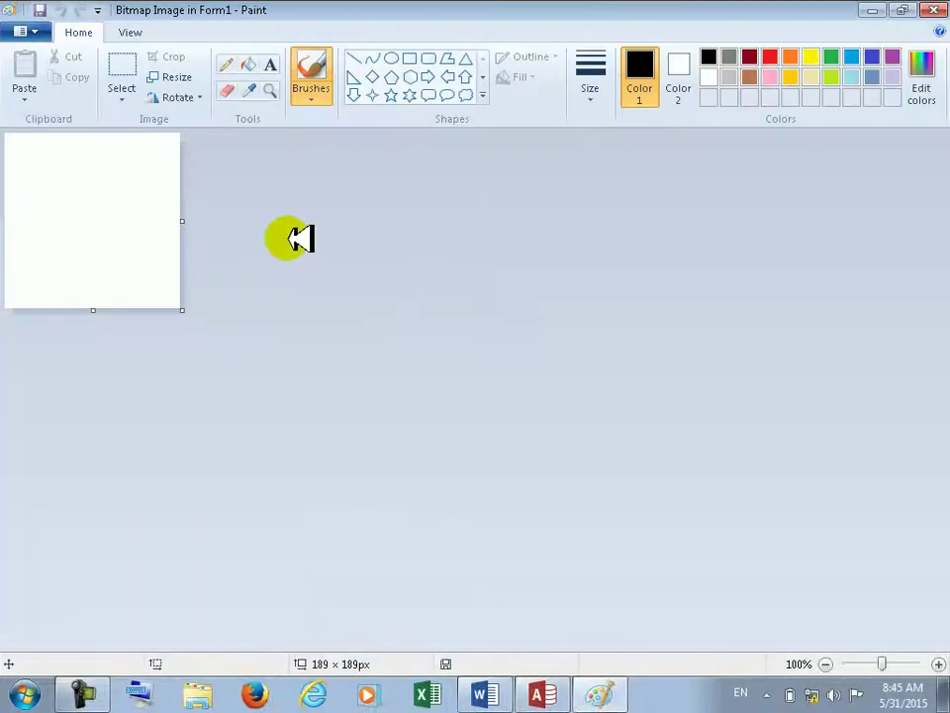
- Draw an up-arrow shape on the Paint canvas and close Paint to update the Photo box
left_click(427, 77)
left_click(465, 76)
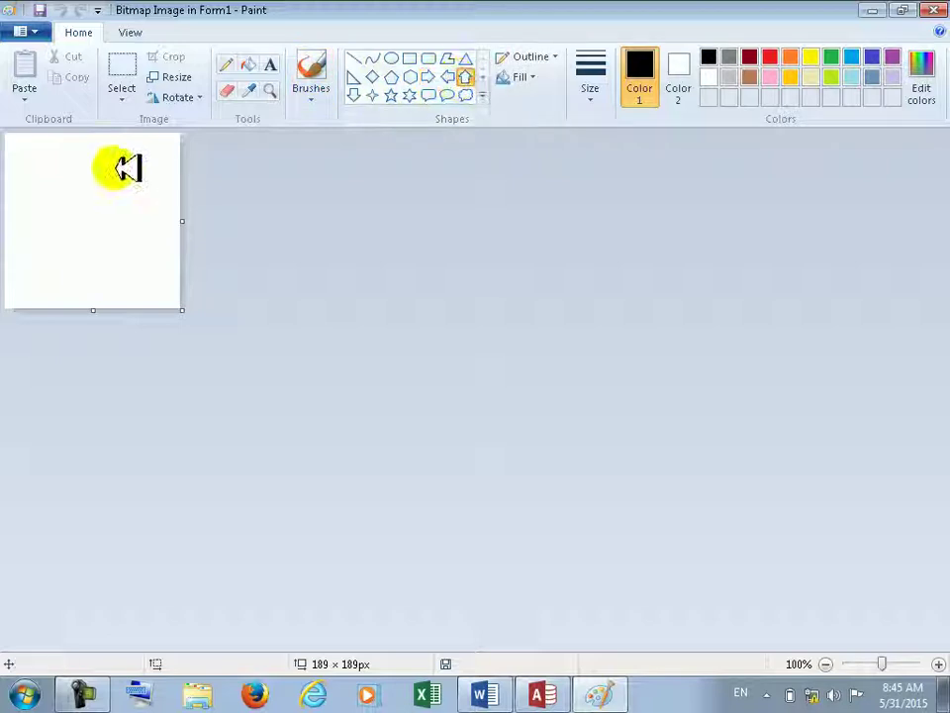
mouse_move(39, 168)
left_mouse_down()
mouse_move(100, 226)
mouse_move(119, 263)
left_mouse_up()
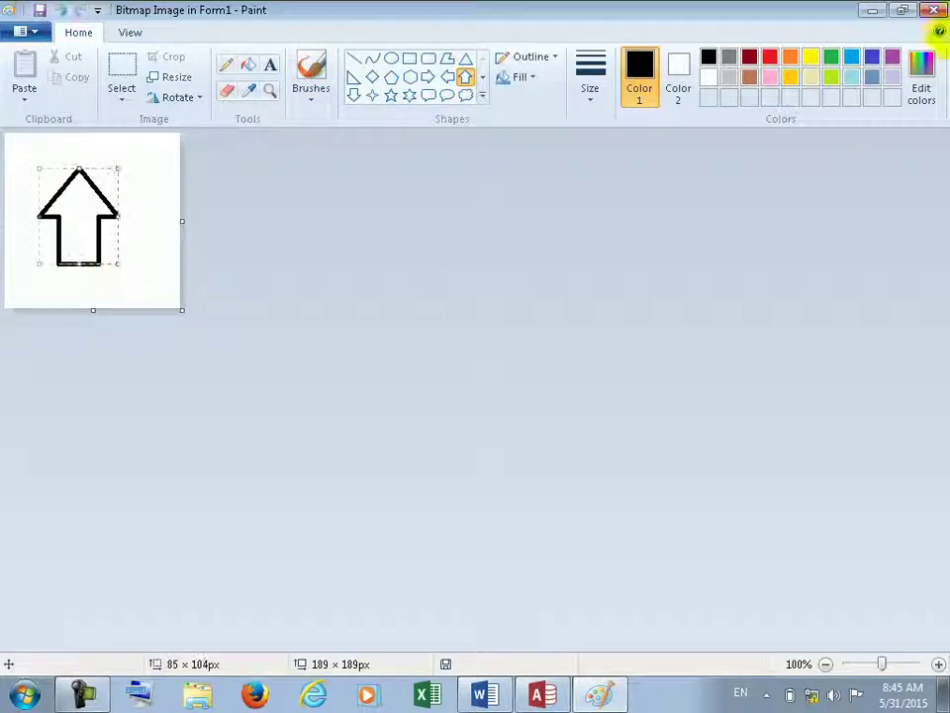
left_click(930, 11)
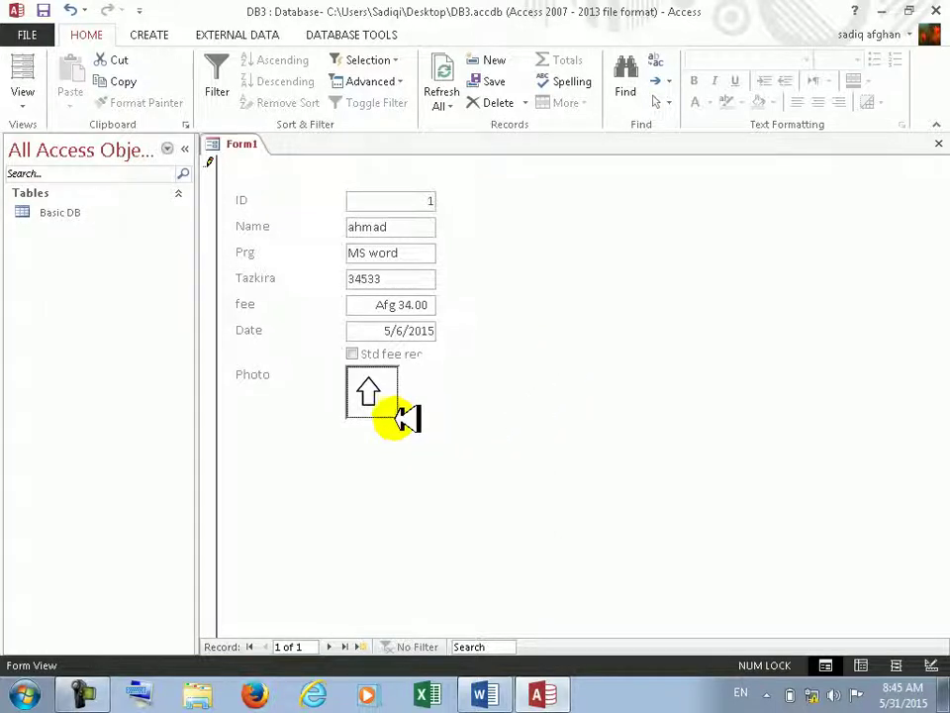
- Insert a new blank Bitmap Image object into record 1's Photo field
right_click(396, 376)
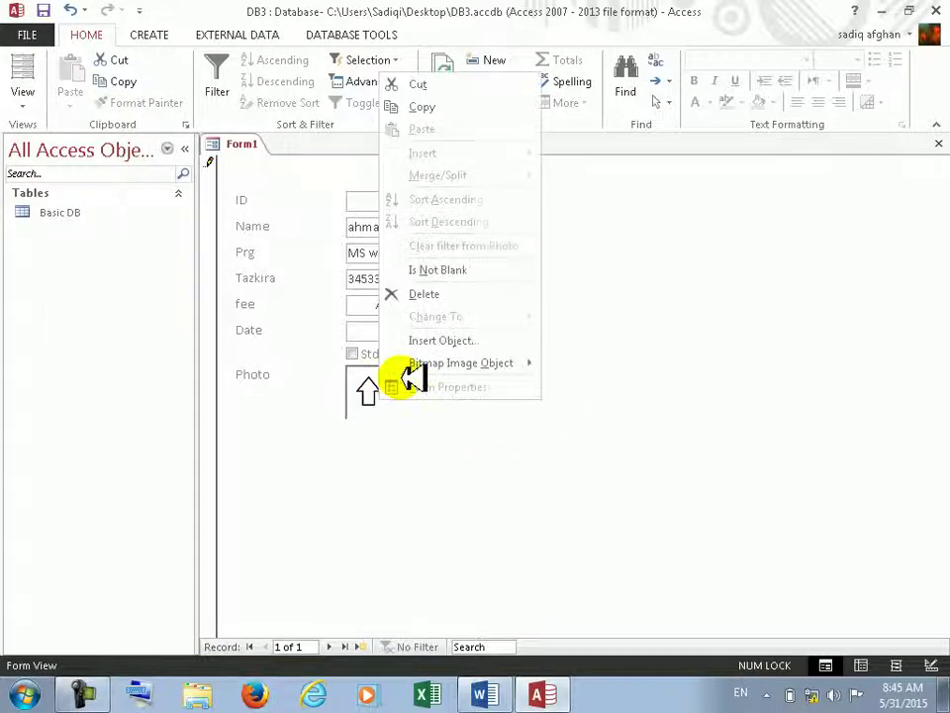
left_click(470, 341)
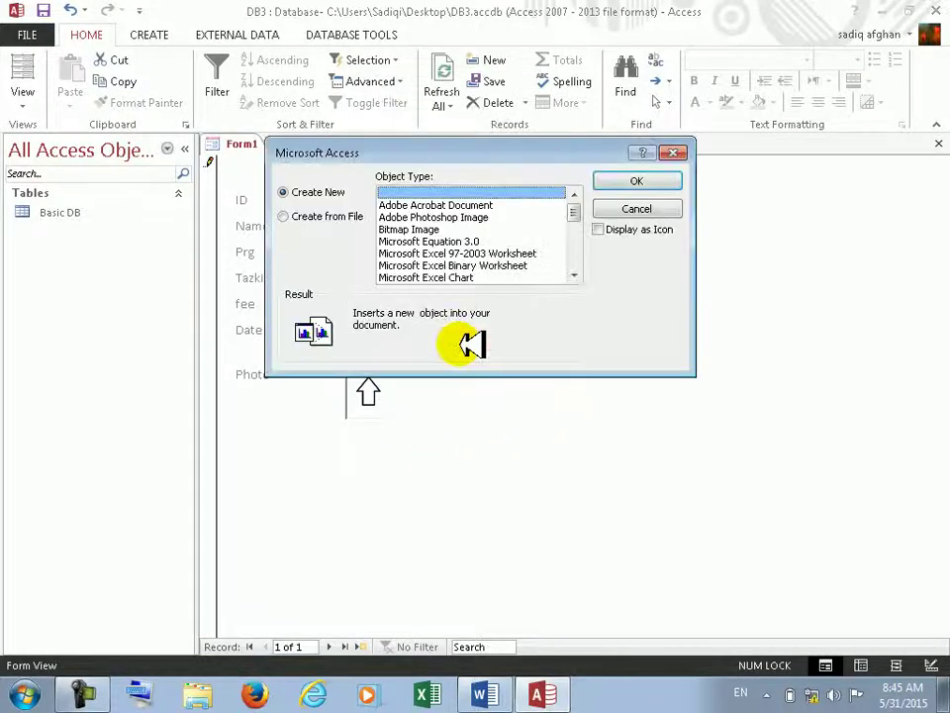
left_click(436, 228)
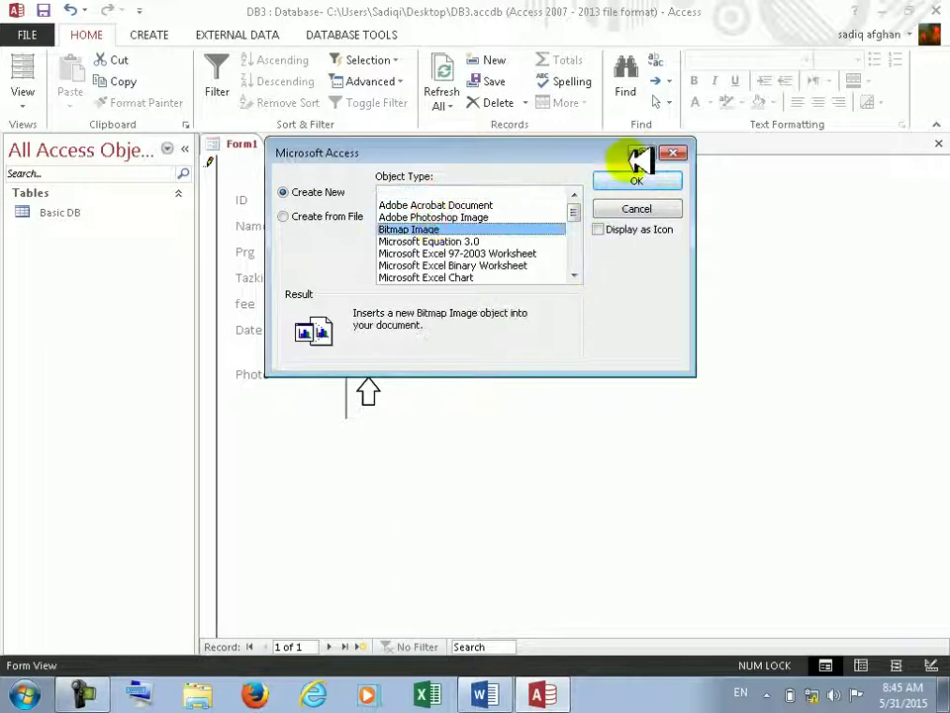
left_click(636, 180)
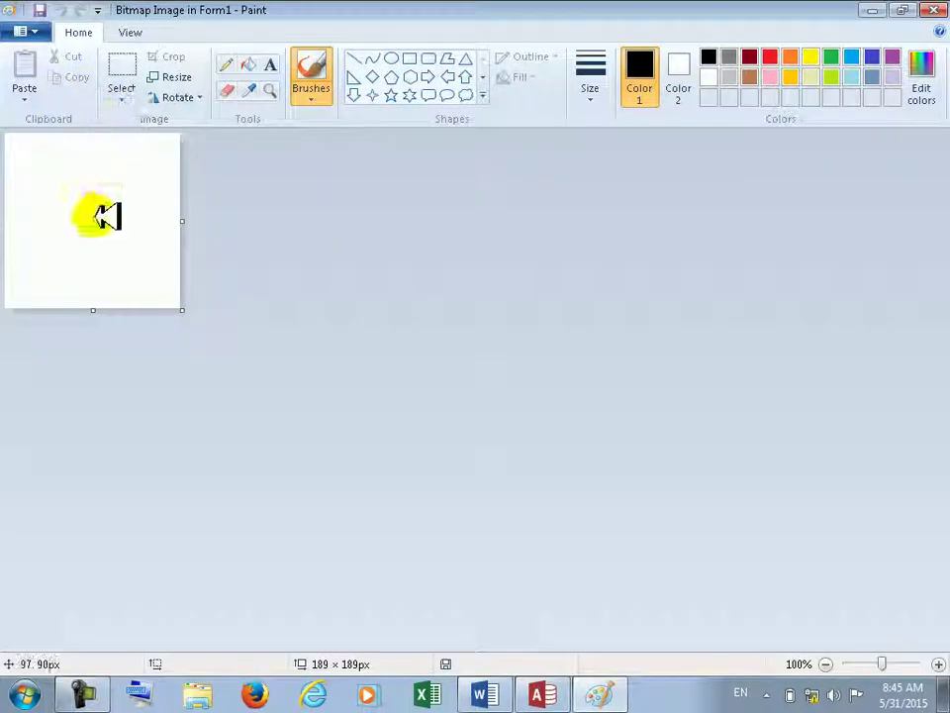
- Put a single dot on the Paint canvas, close Paint, and close Form1
left_click(95, 216)
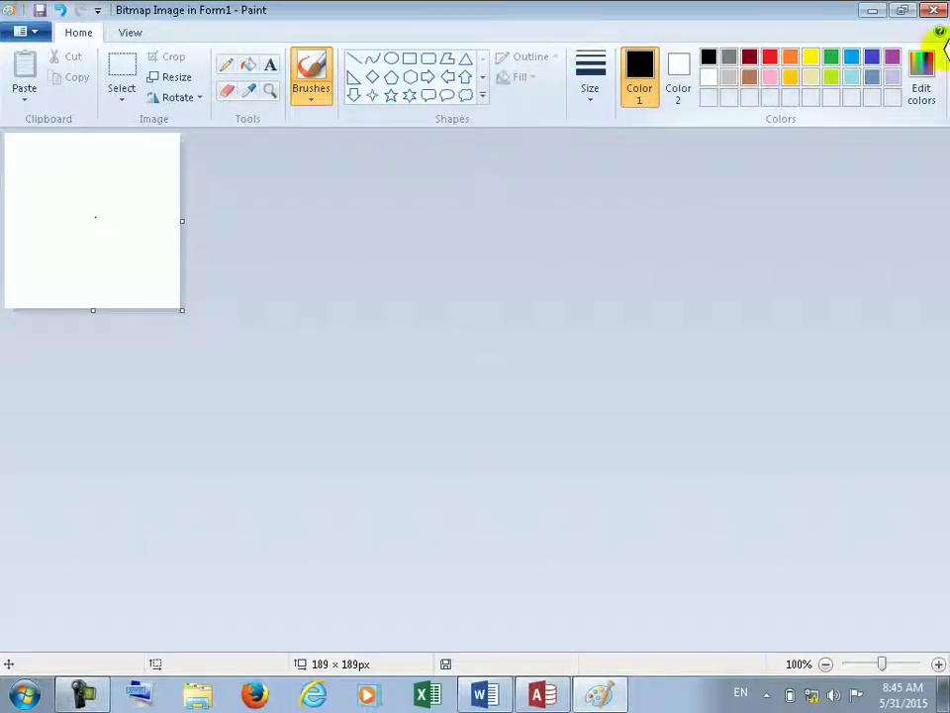
left_click(933, 10)
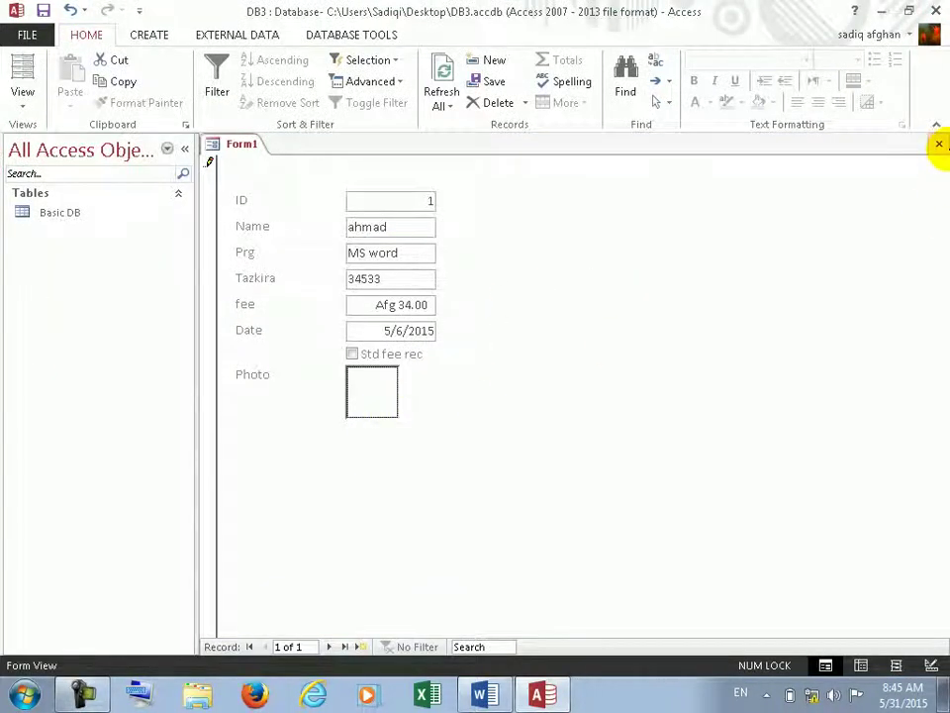
left_click(938, 144)
- Close Form1 without saving and open the Basic DB table in Design View
left_click(480, 397)
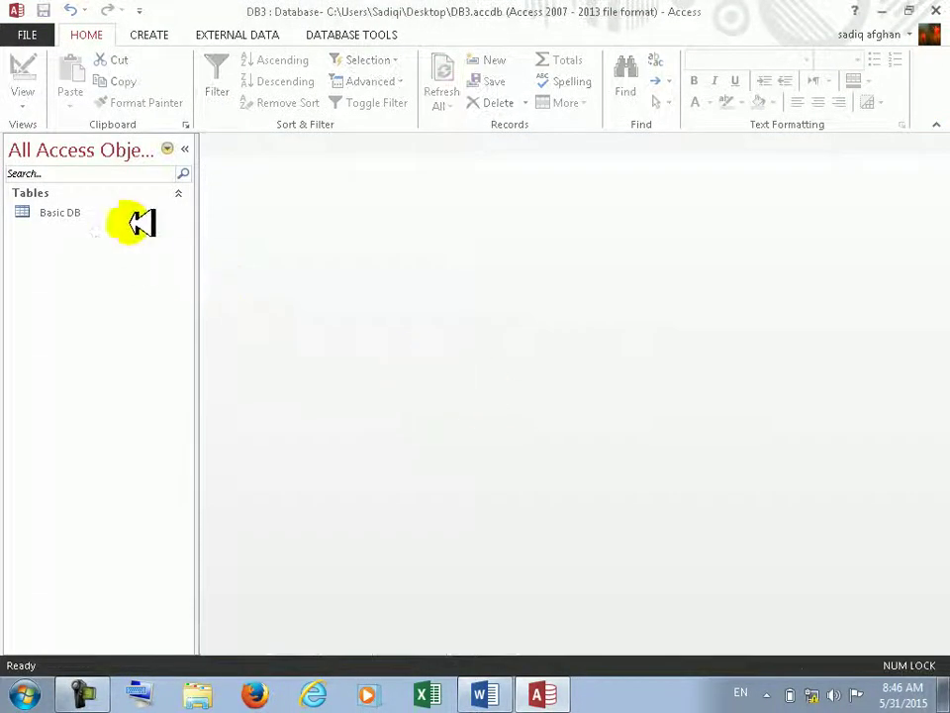
double_click(99, 210)
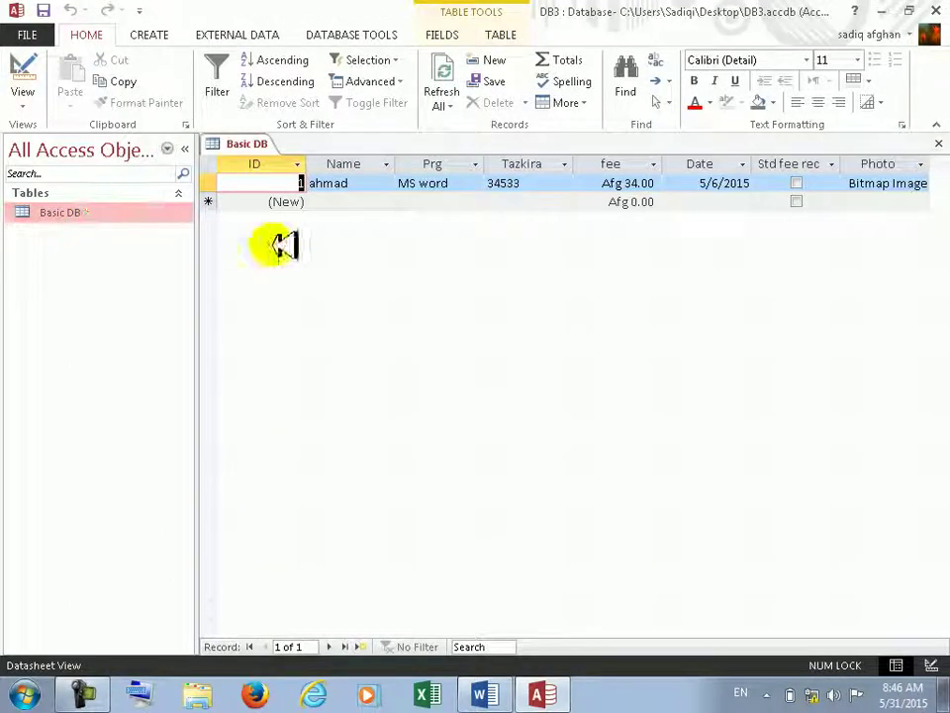
left_click(28, 79)
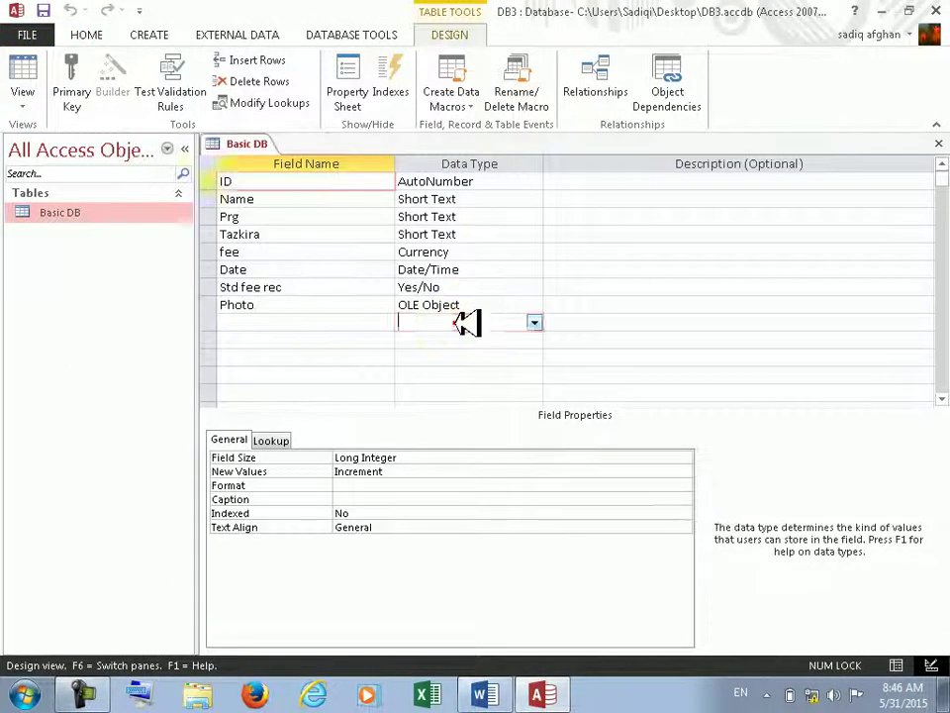
- Add a Hyperlink field named 'Emial Address' below Photo and switch back to Datasheet View
left_click(451, 323)
left_click(511, 309)
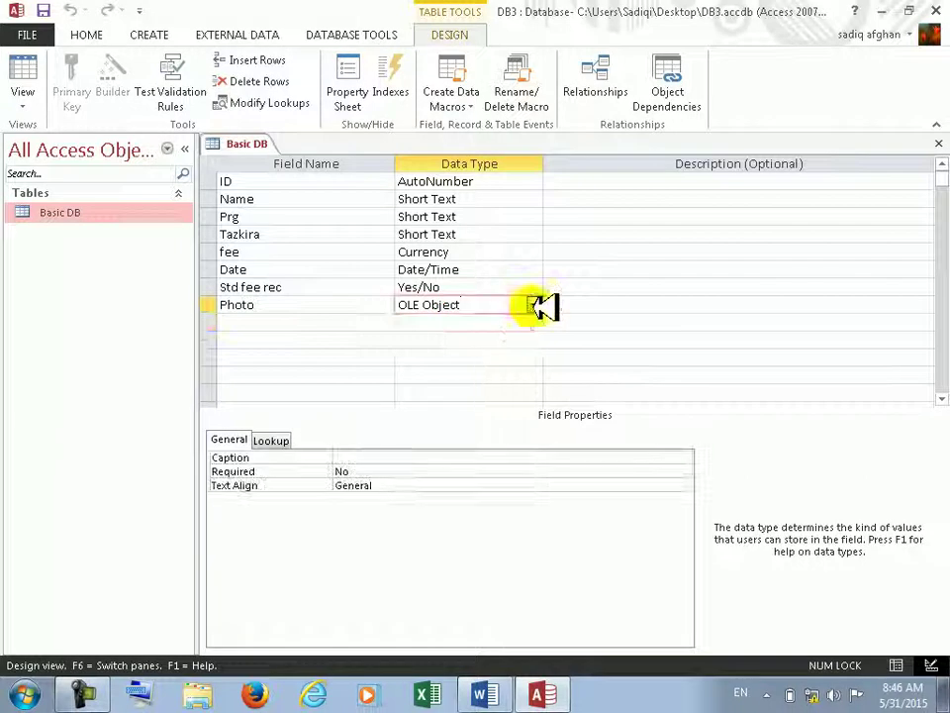
left_click(533, 306)
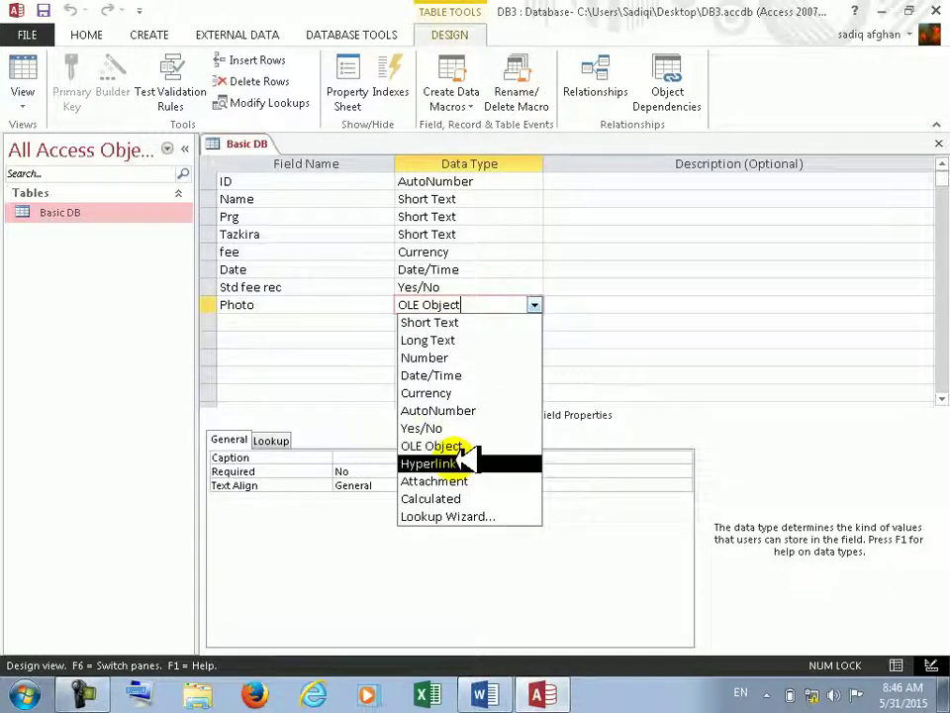
left_click(248, 324)
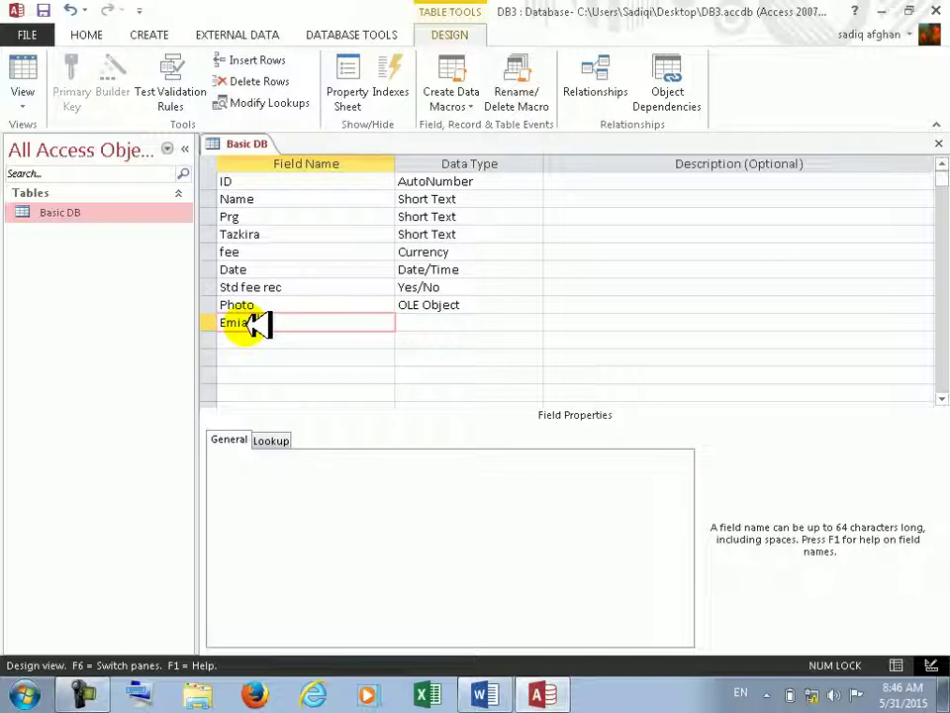
type("Emial Address")
key("Tab")
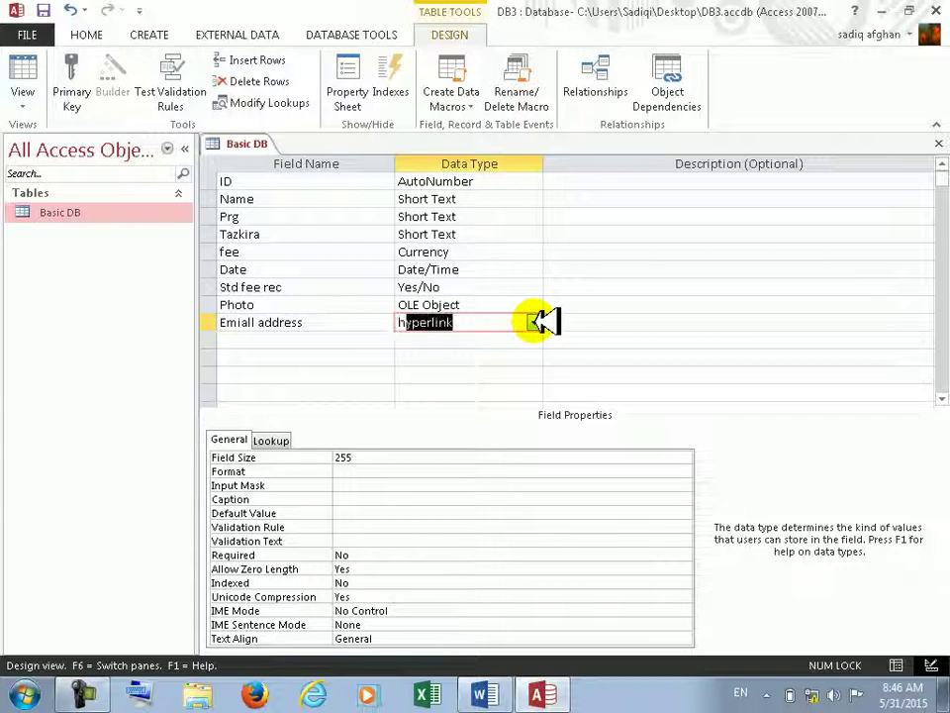
key("Tab")
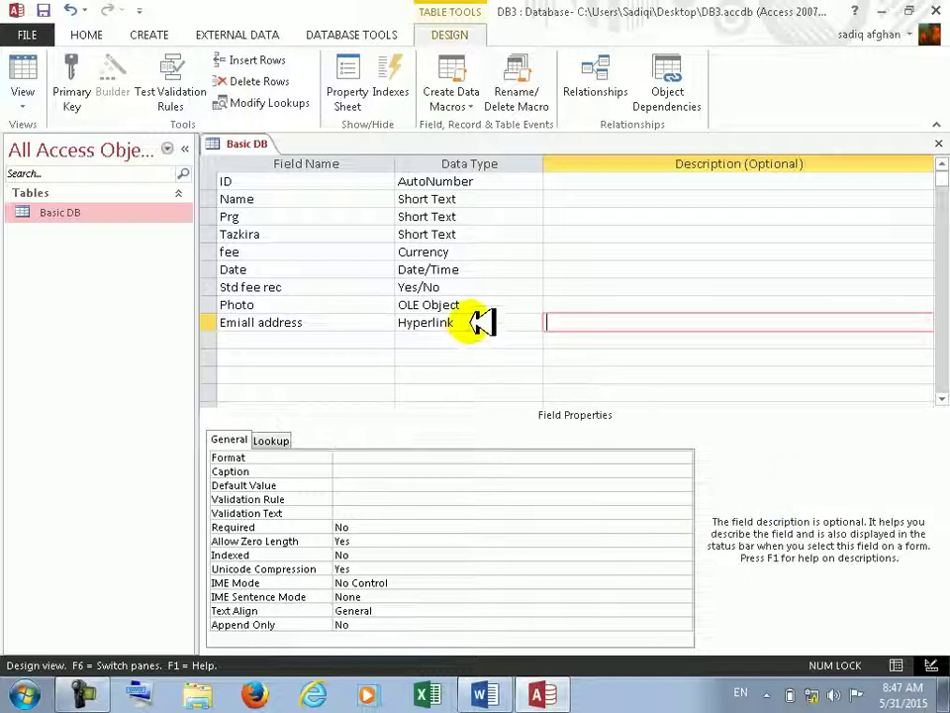
left_click(24, 79)
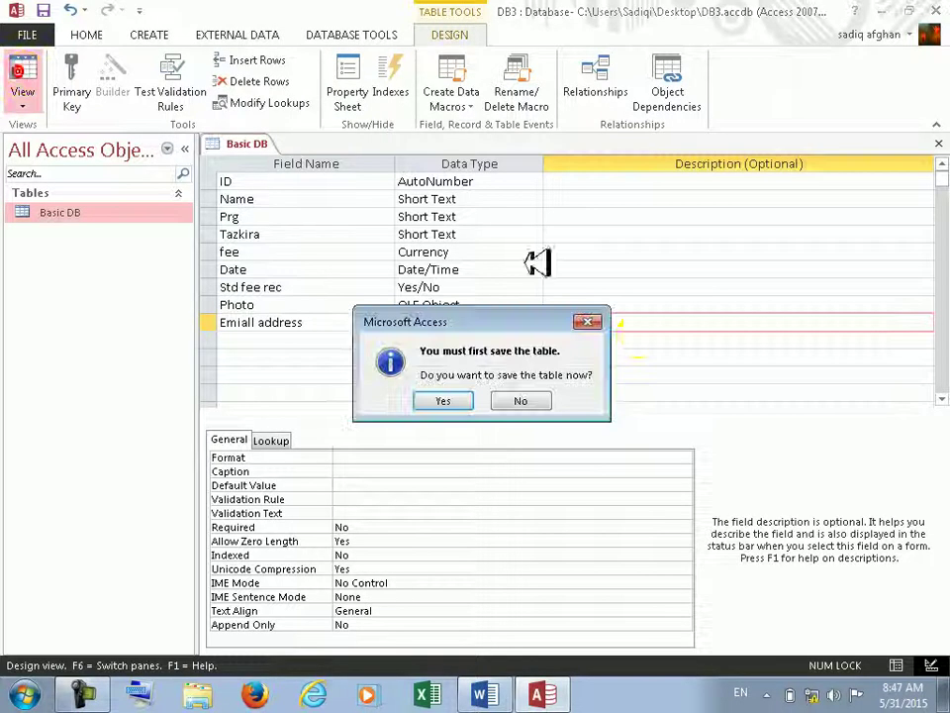
left_click(440, 398)
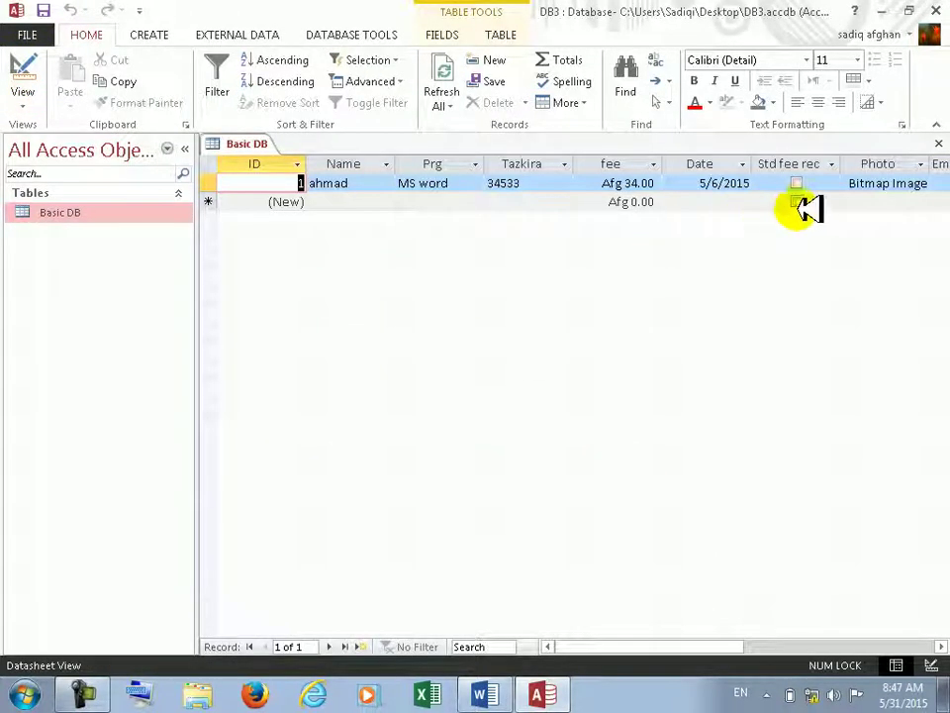
left_click(889, 203)
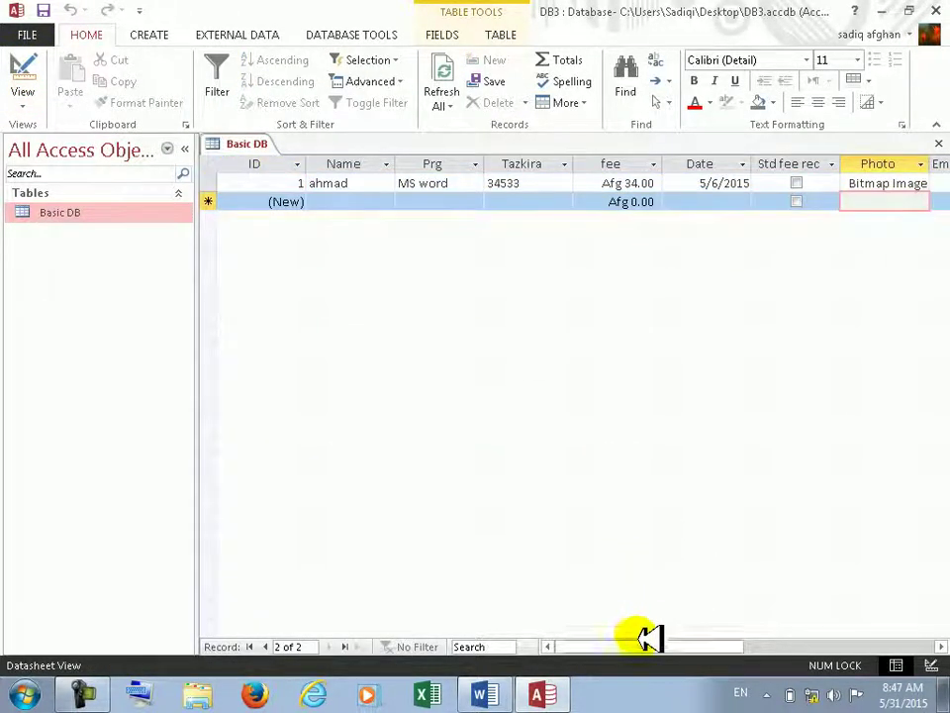
left_click_drag(643, 645, 797, 663)
left_click(428, 180)
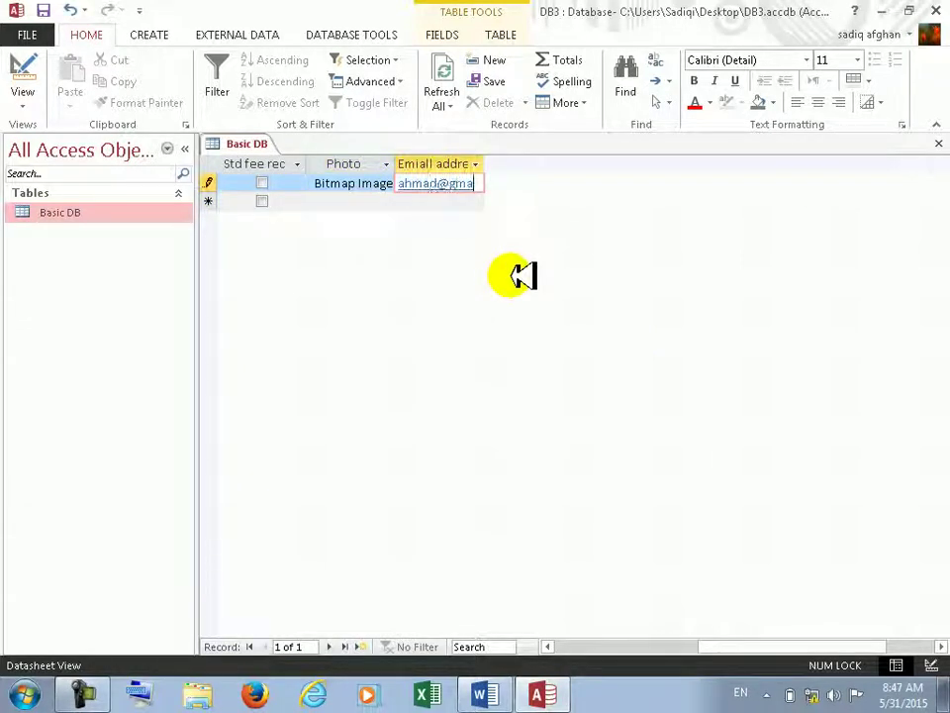
key("Tab")
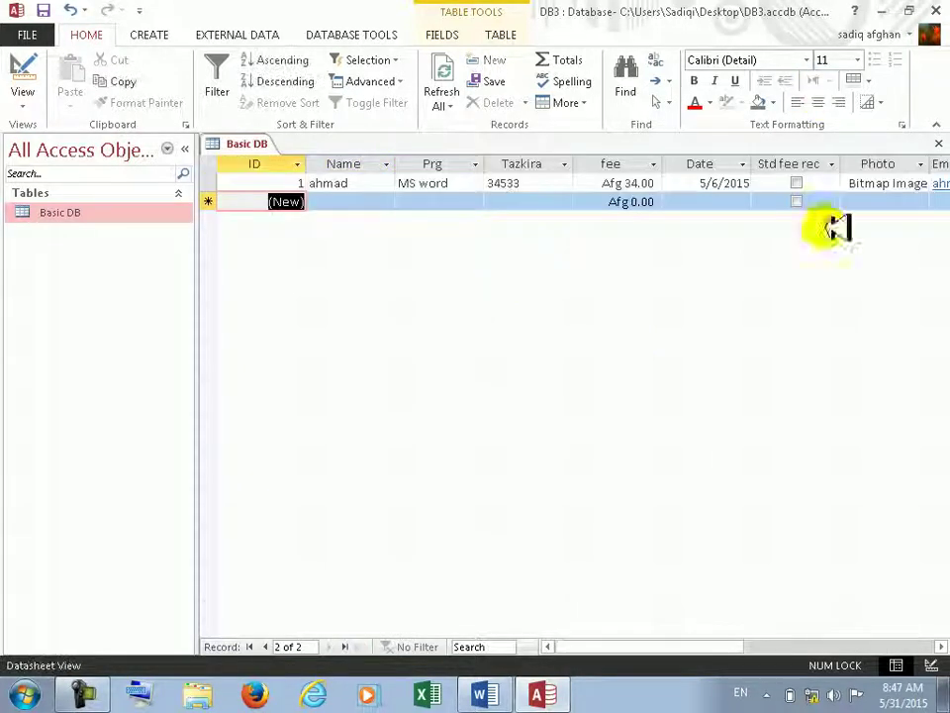
left_click(186, 150)
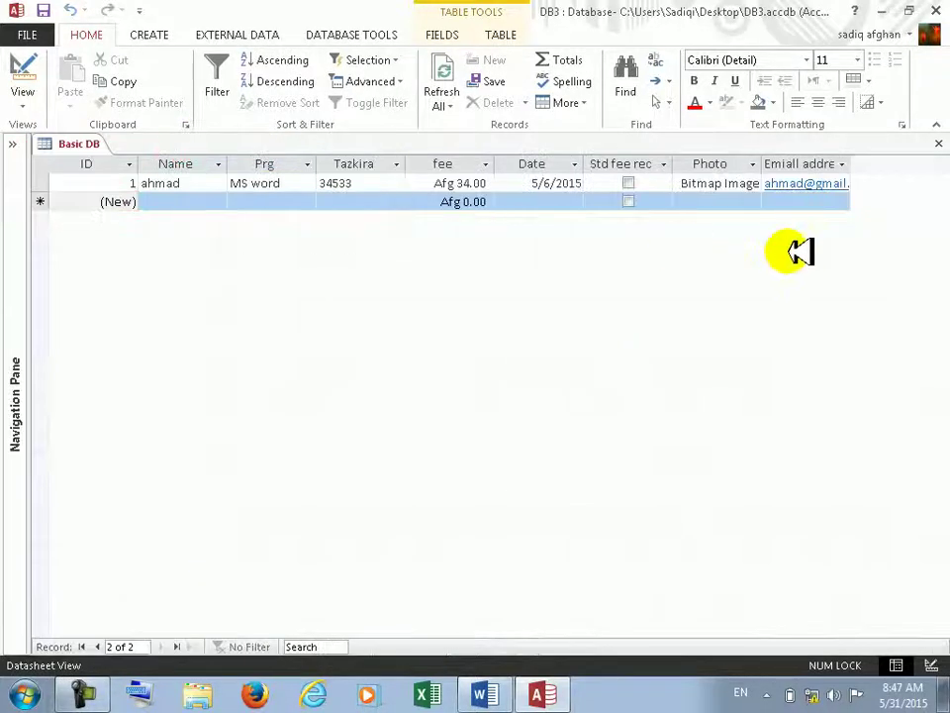
left_click(824, 185)
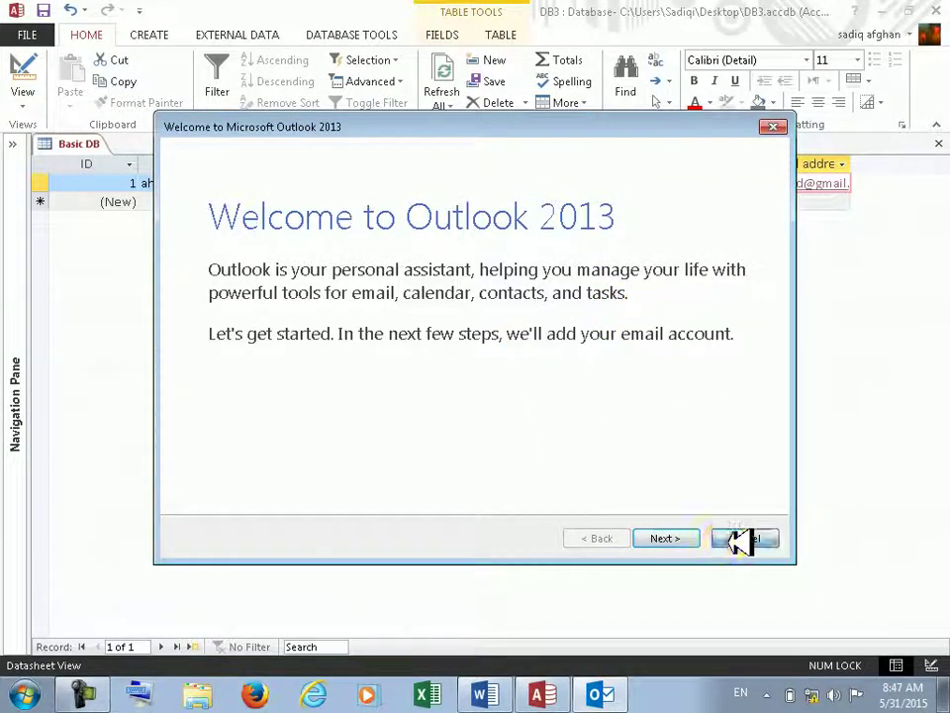
left_click(740, 540)
left_click(562, 418)
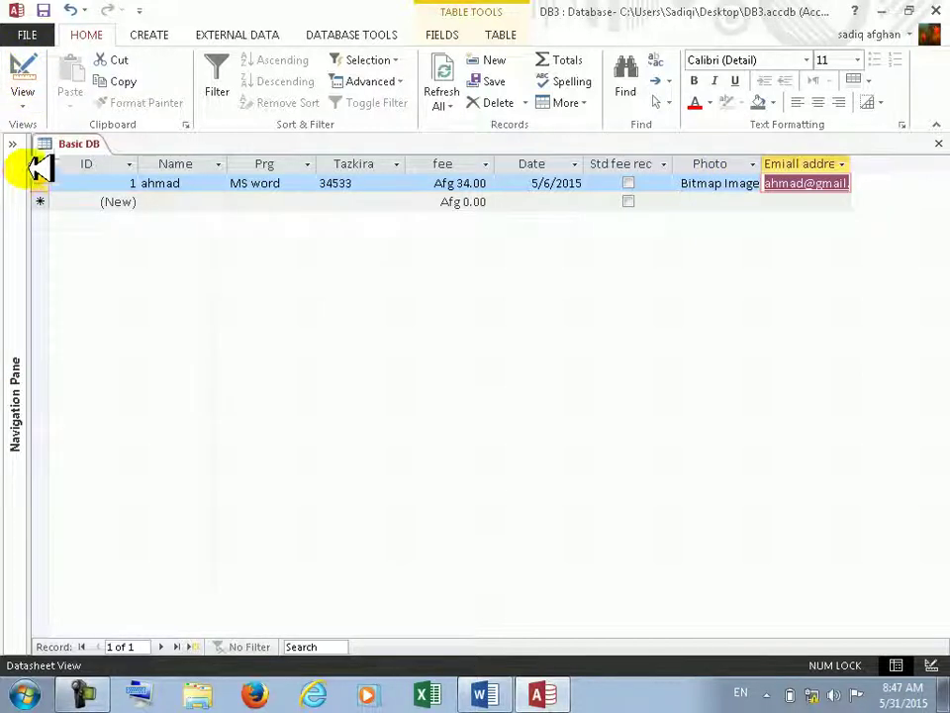
left_click(16, 143)
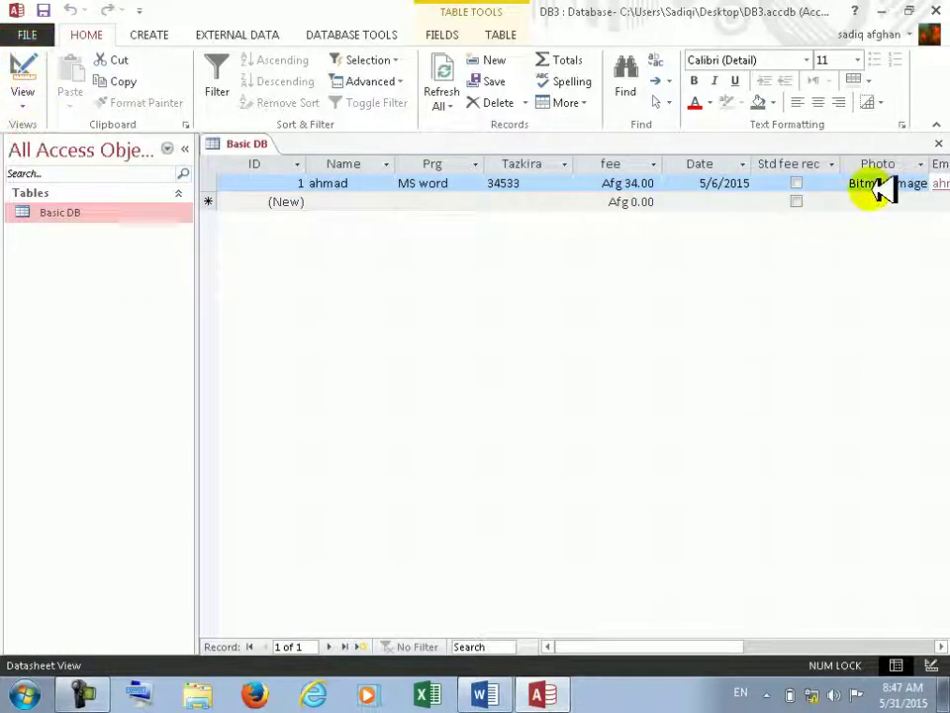
- Open Basic DB in Design View and check that Emaill address stays Hyperlink
left_click(12, 61)
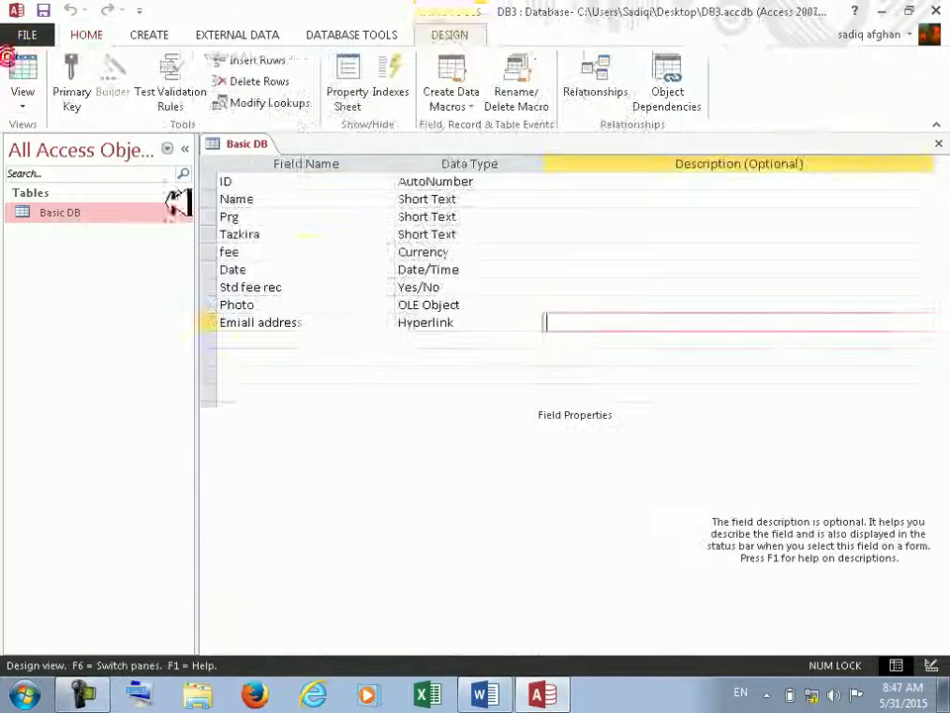
left_click(478, 323)
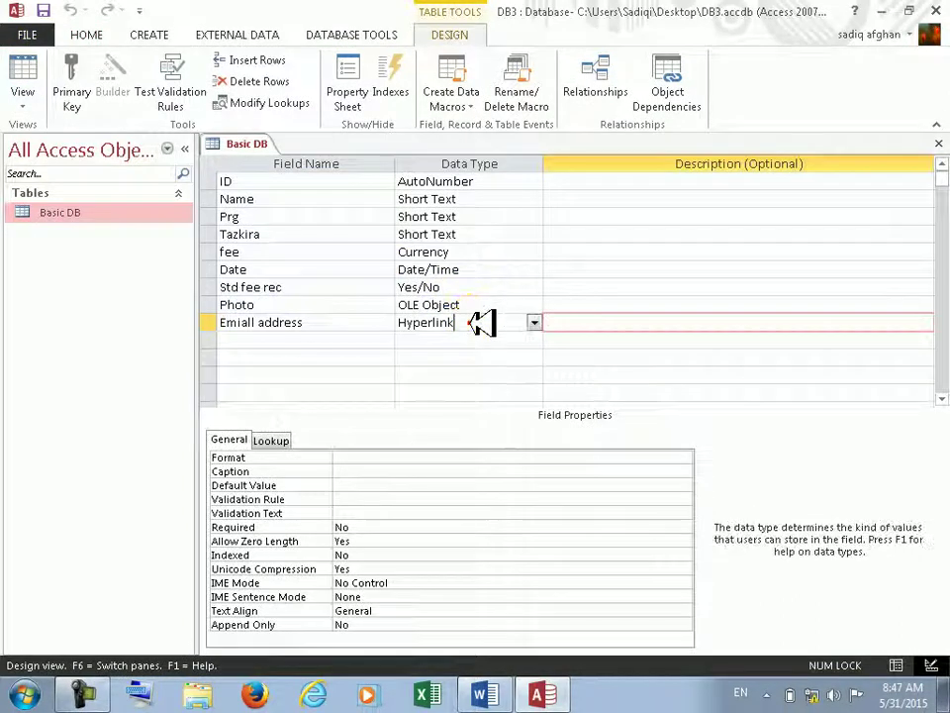
left_click(535, 322)
left_click(535, 323)
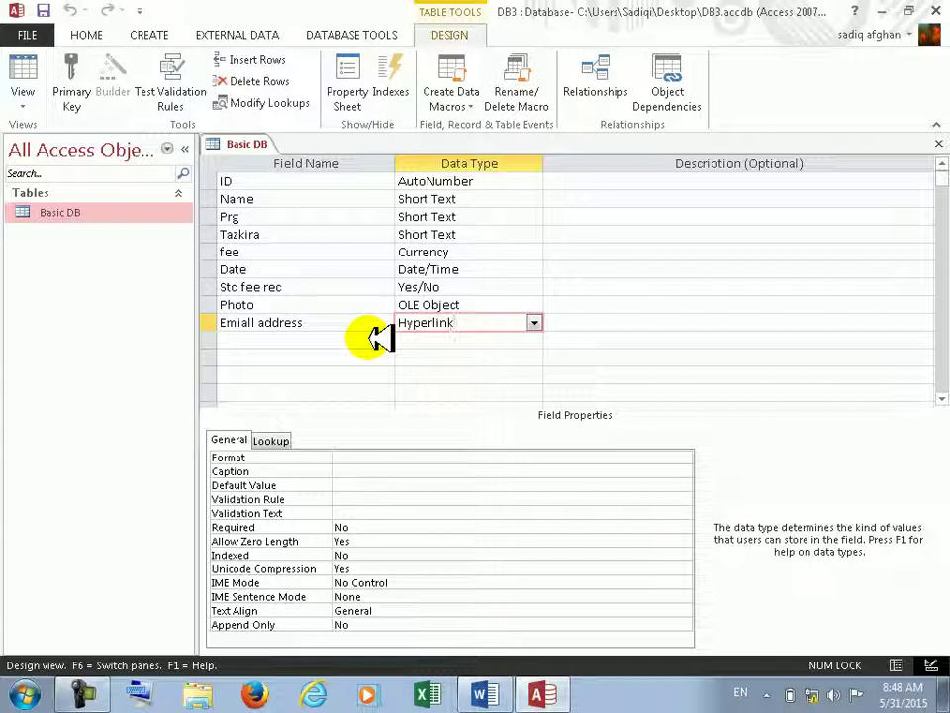
- Add a new field named 'Std nice Photo' with the Attachment data type
left_click(371, 339)
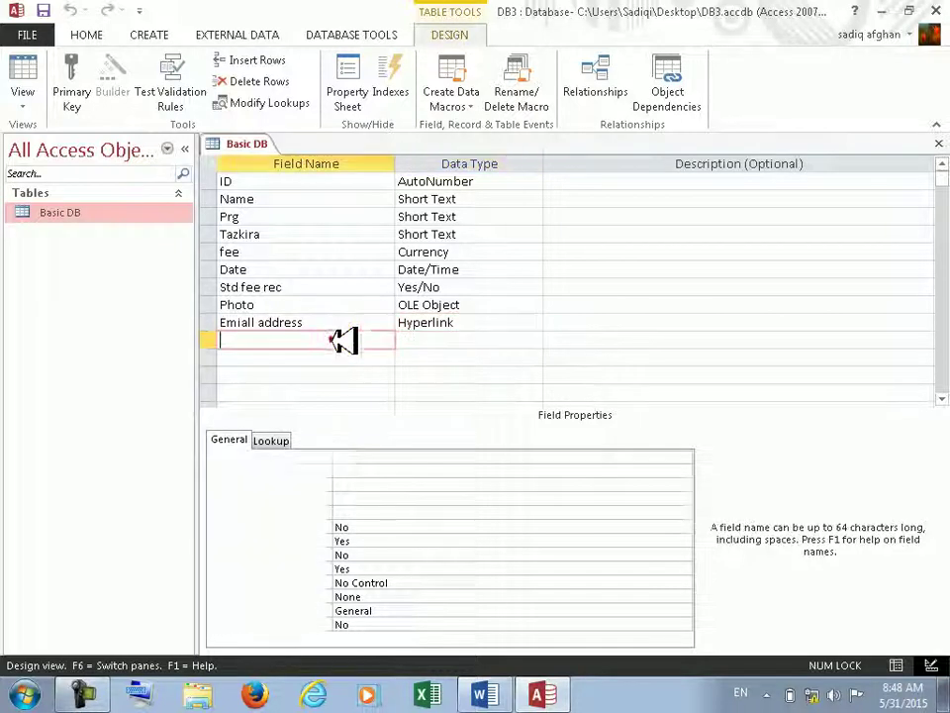
left_click(533, 339)
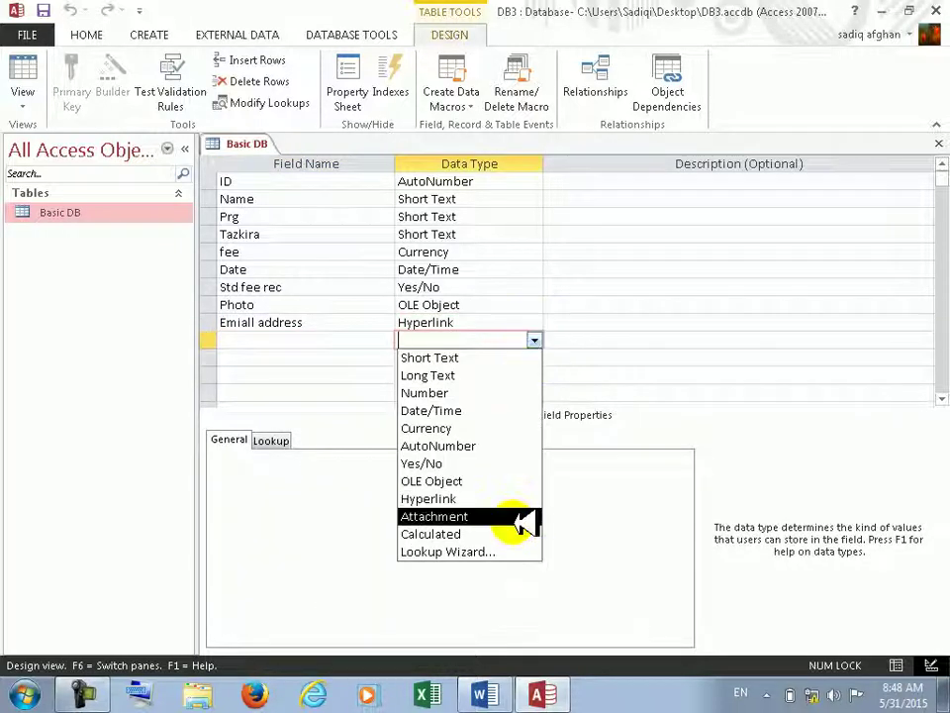
left_click(605, 362)
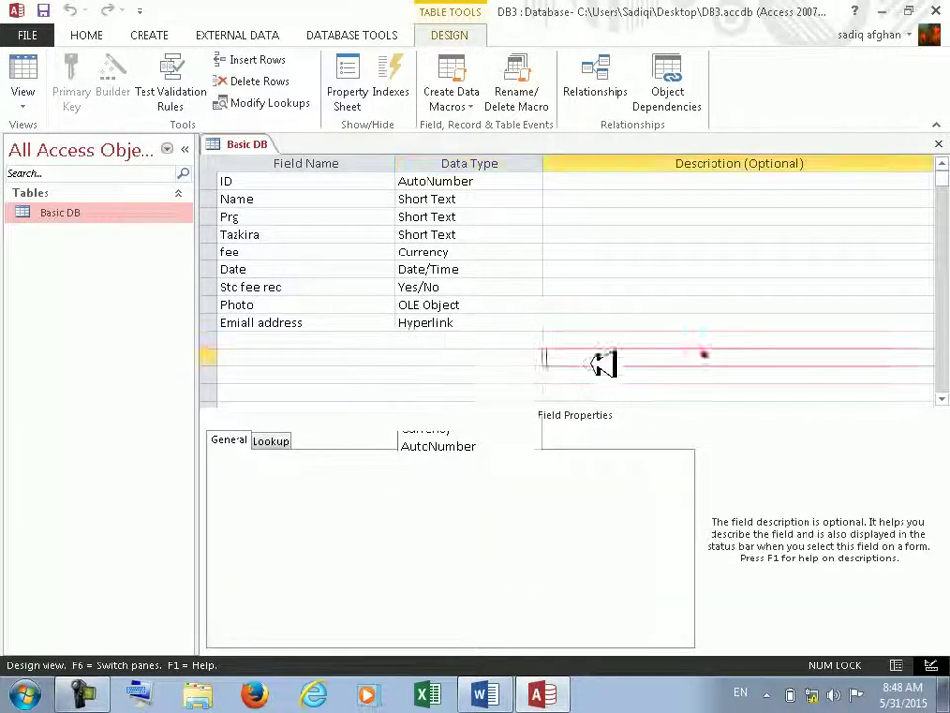
left_click(342, 346)
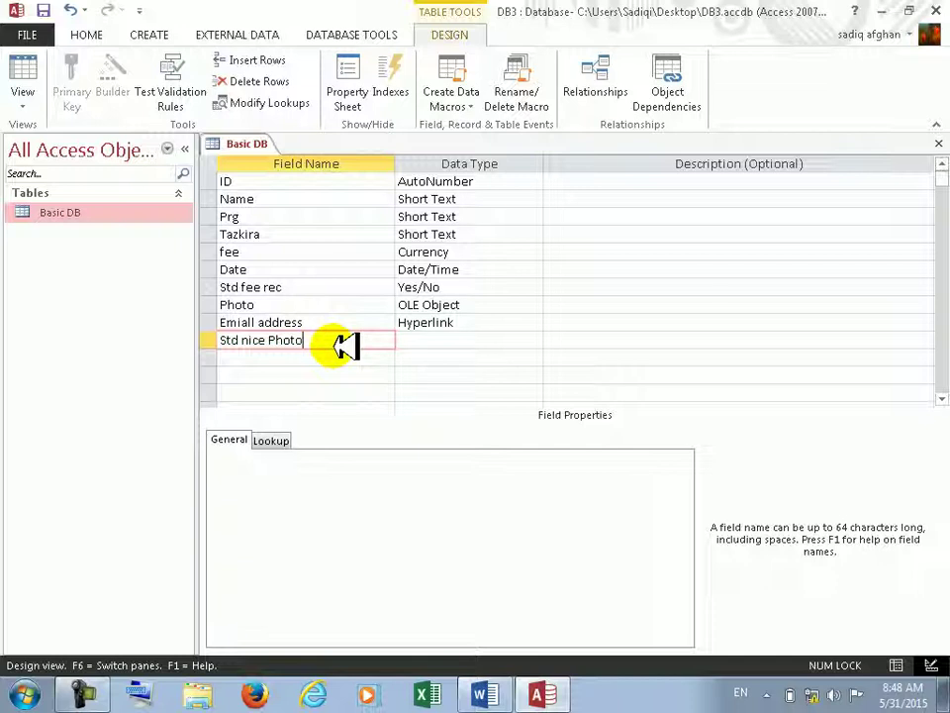
left_click(451, 324)
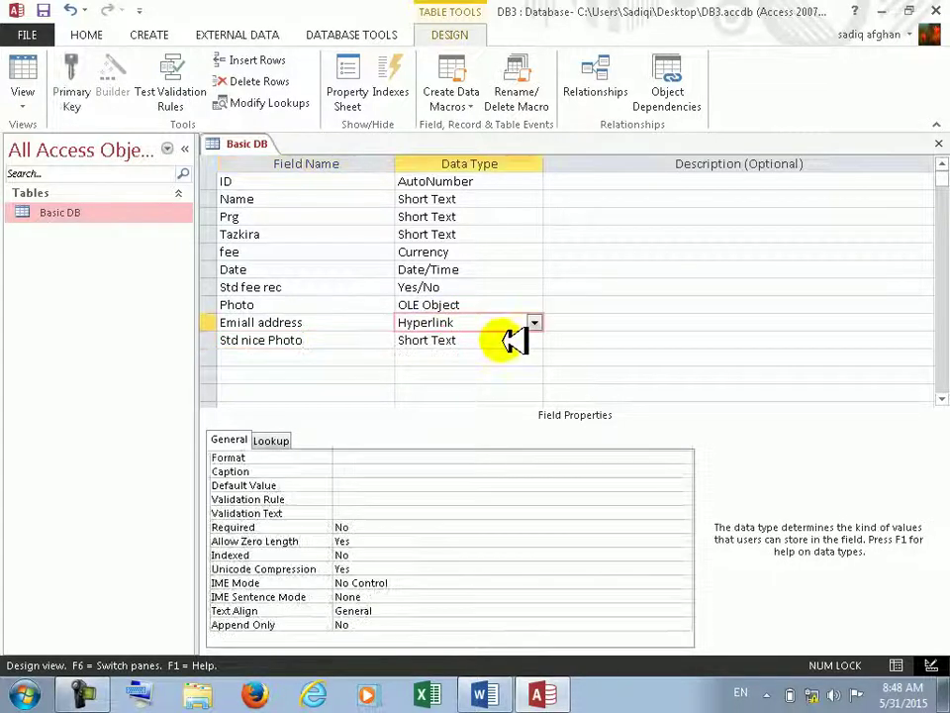
left_click(509, 340)
left_click(534, 339)
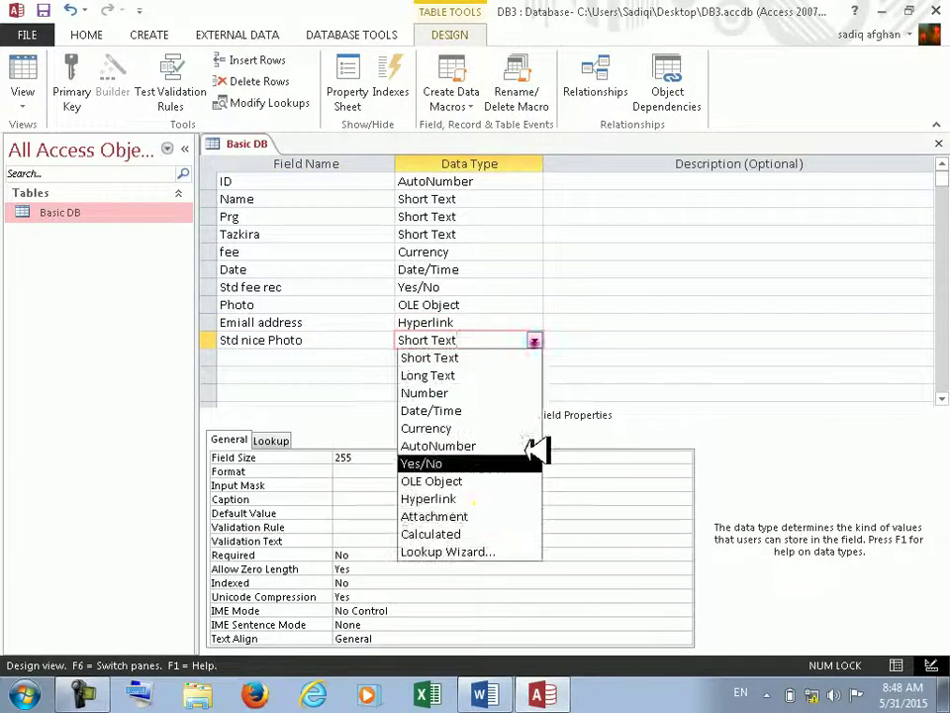
left_click(499, 512)
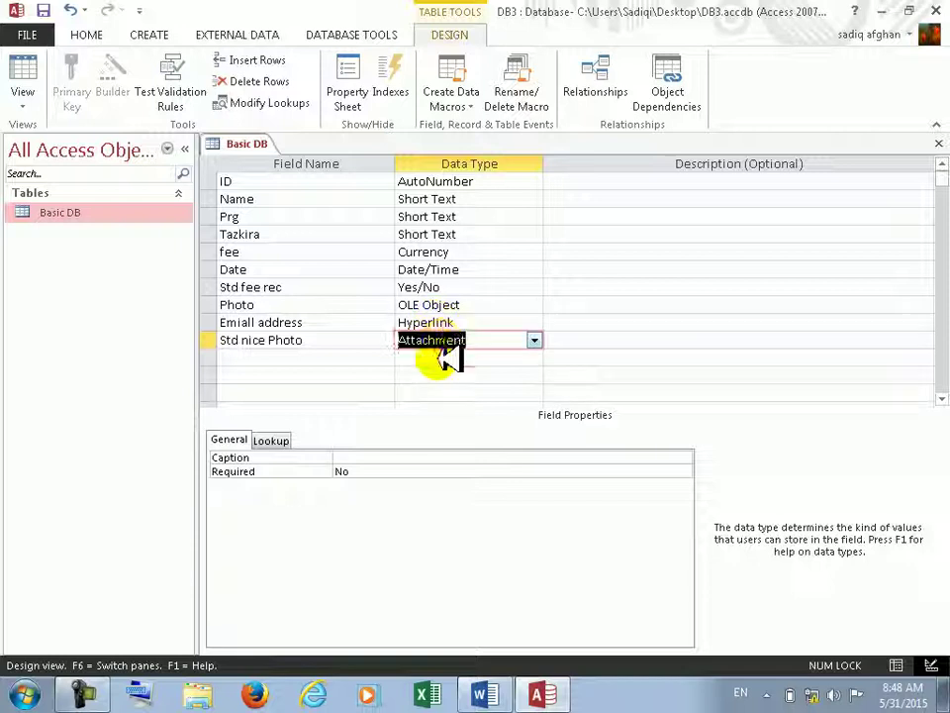
left_click(633, 344)
- Save the table design, then close and reopen the Basic DB table
left_click(38, 75)
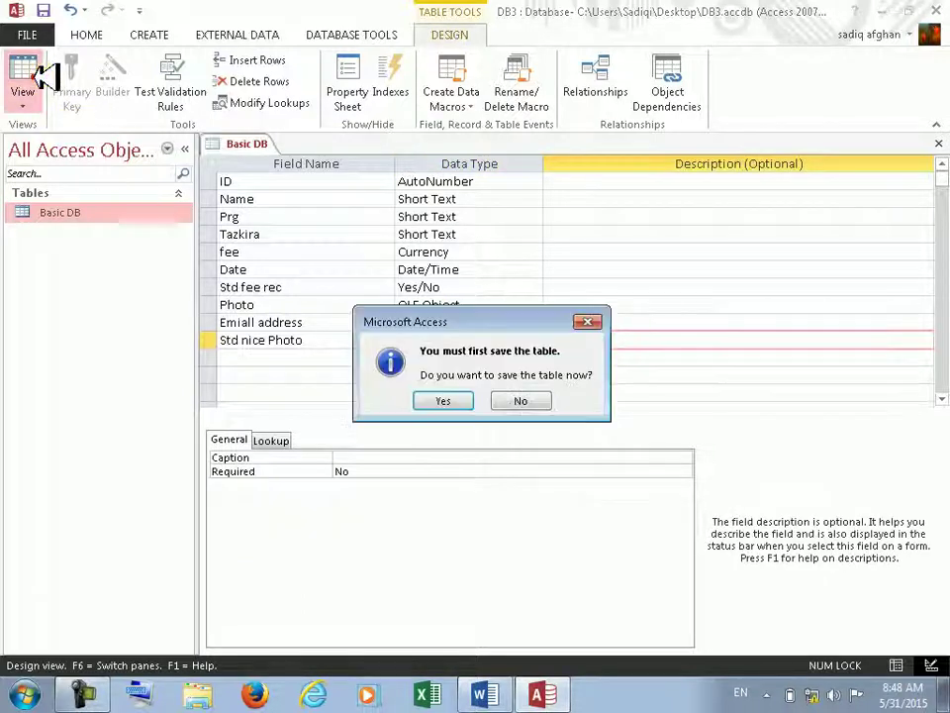
left_click(448, 399)
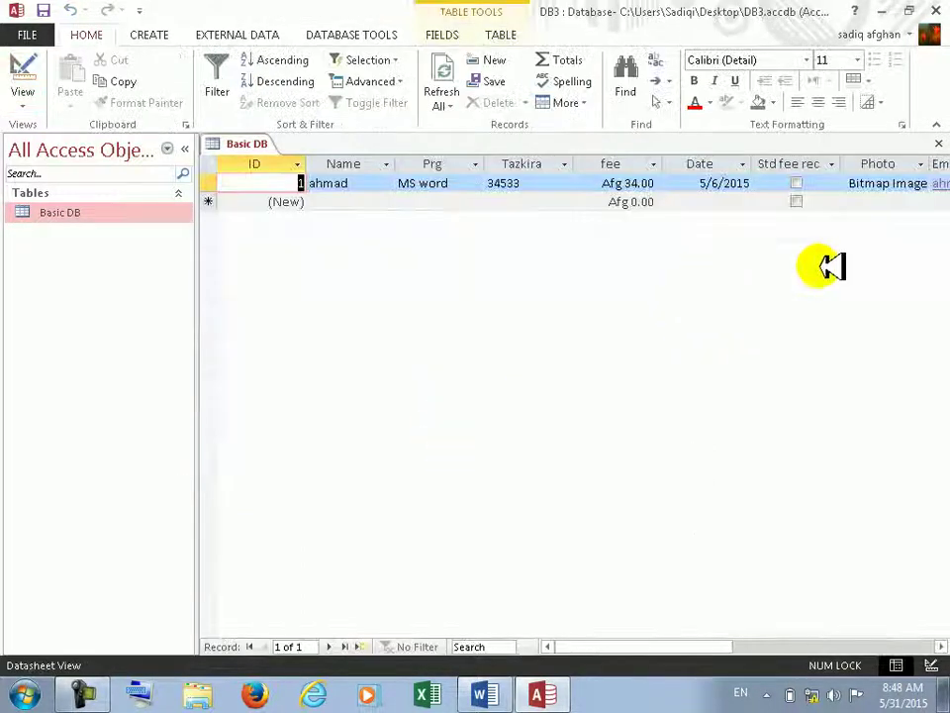
left_click(939, 144)
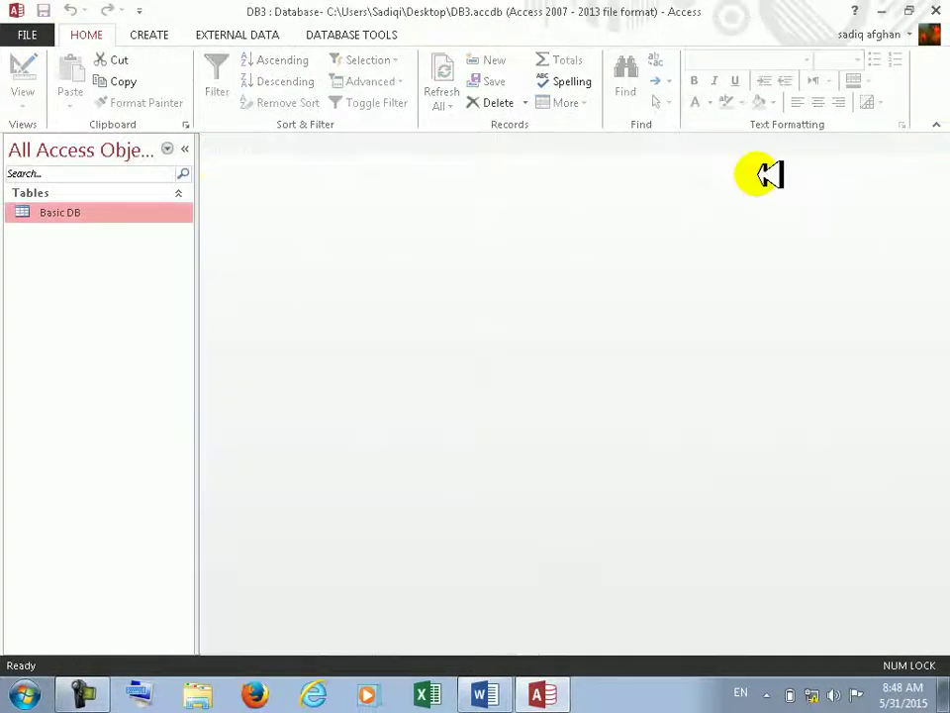
double_click(116, 209)
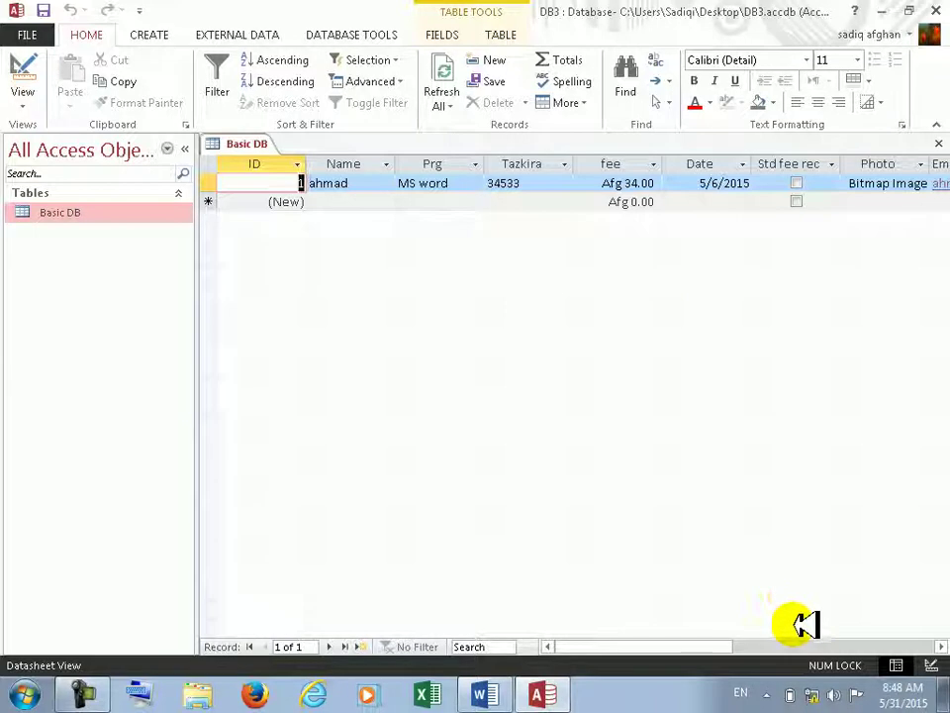
- Attach the Koala sample picture to record 1's Std nice Photo field
left_click_drag(700, 645, 874, 643)
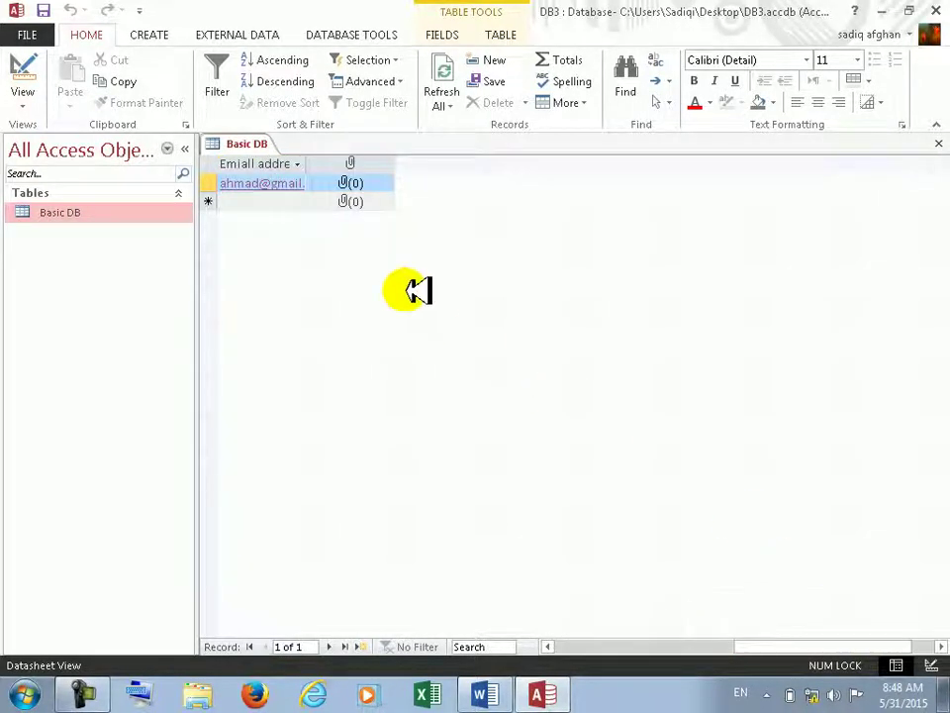
left_click(351, 181)
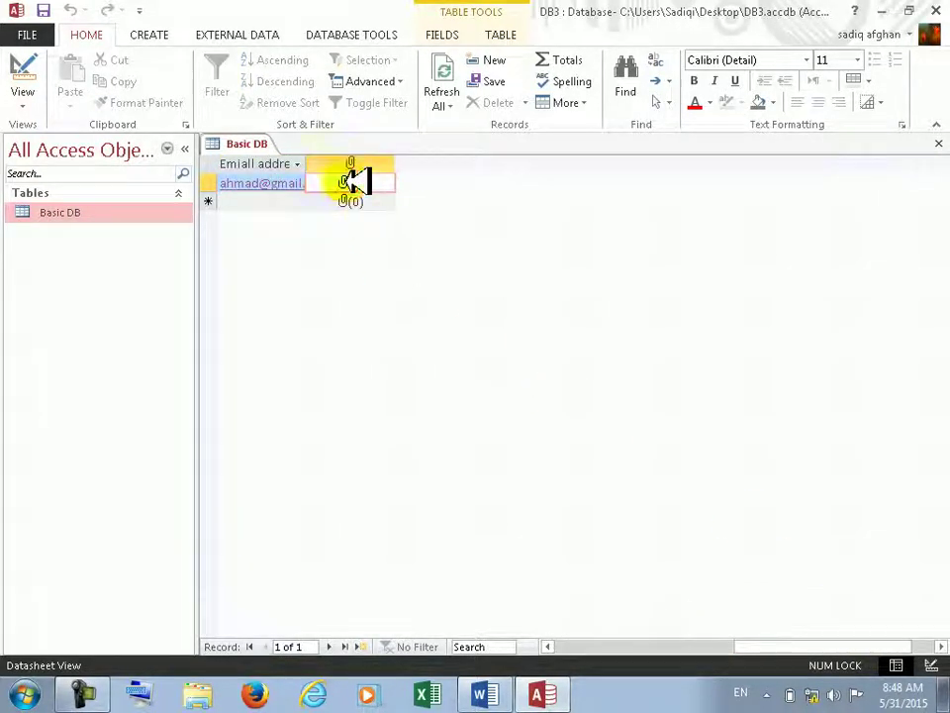
double_click(351, 182)
left_click(617, 288)
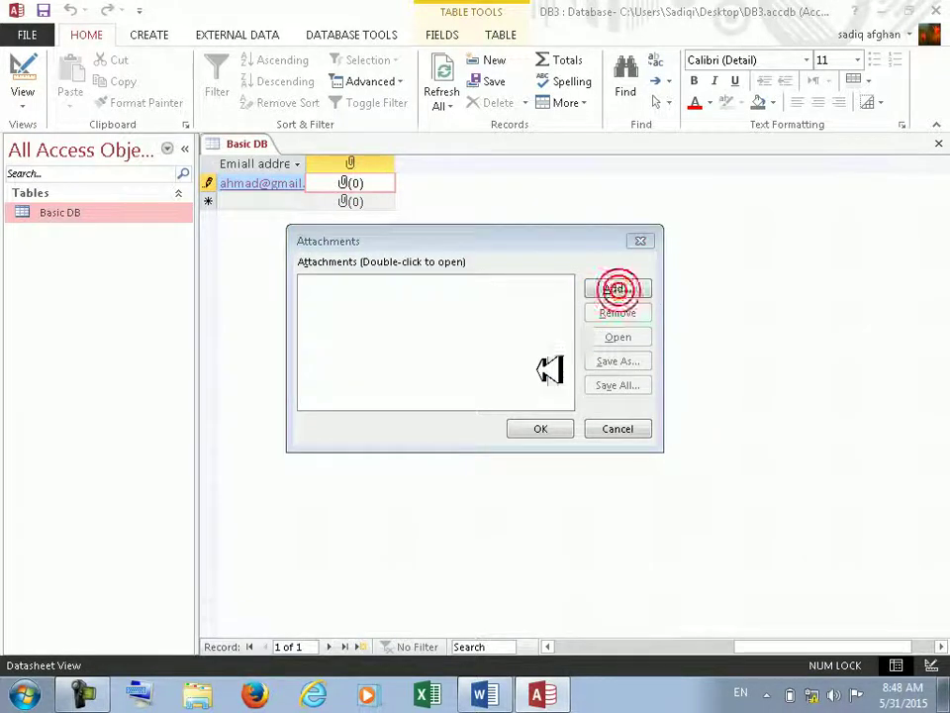
left_click(366, 501)
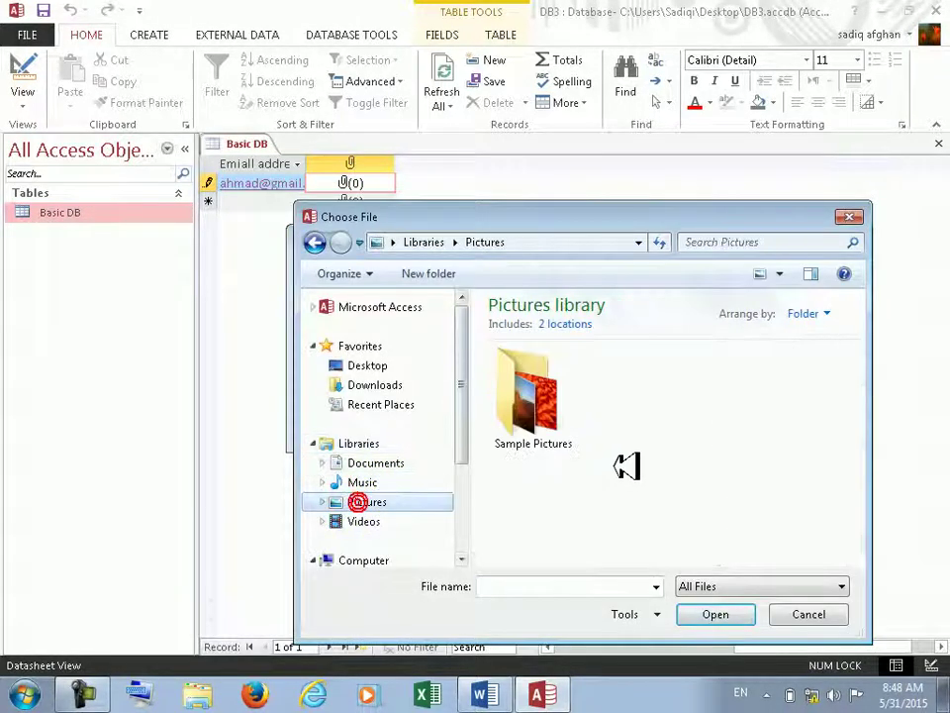
double_click(566, 411)
left_click(673, 492)
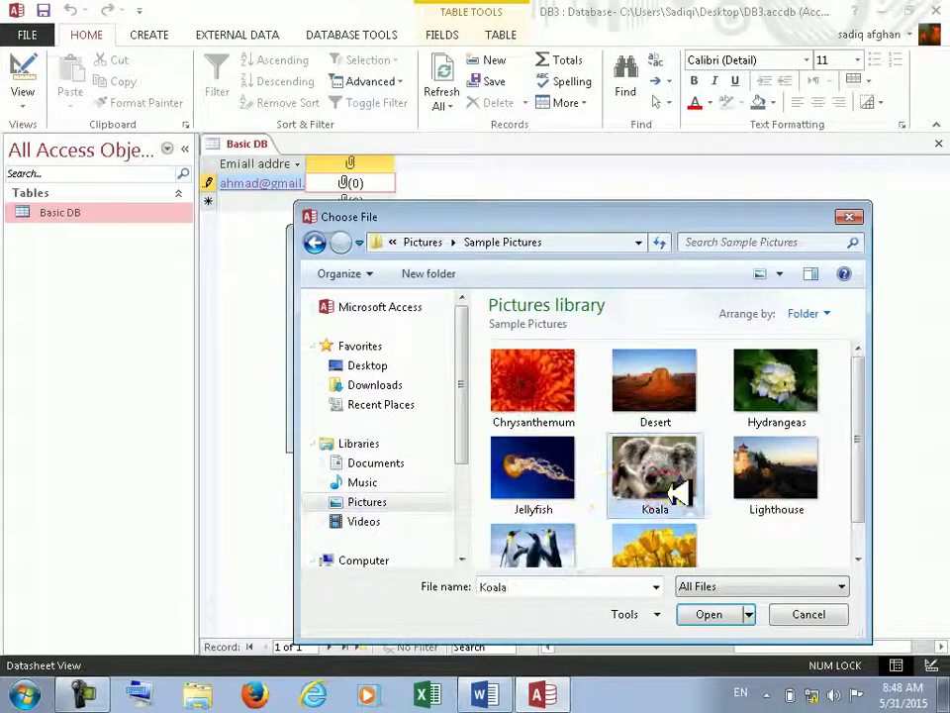
left_click(705, 615)
left_click(535, 423)
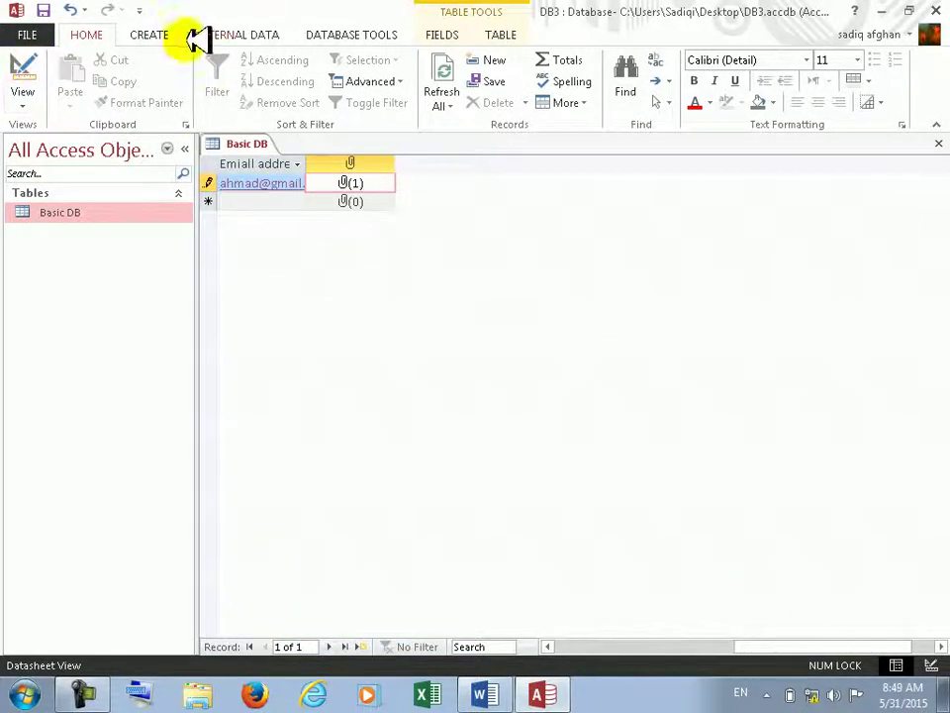
left_click(242, 35)
- Create a blank form in Design View and add all ten Basic DB fields, ID through Std nice Photo
left_click(174, 37)
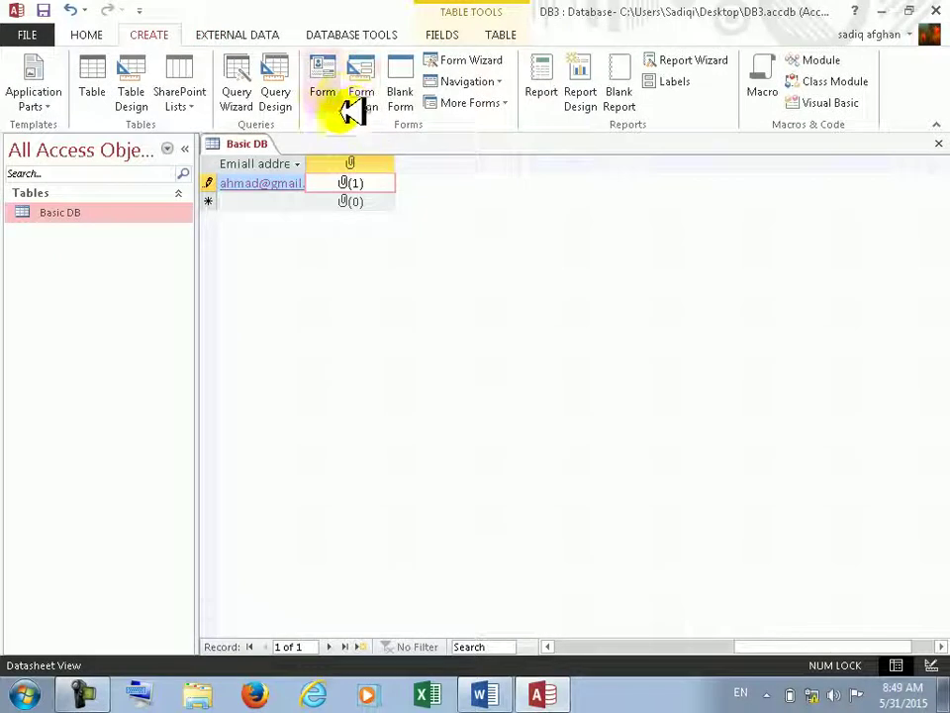
left_click(360, 87)
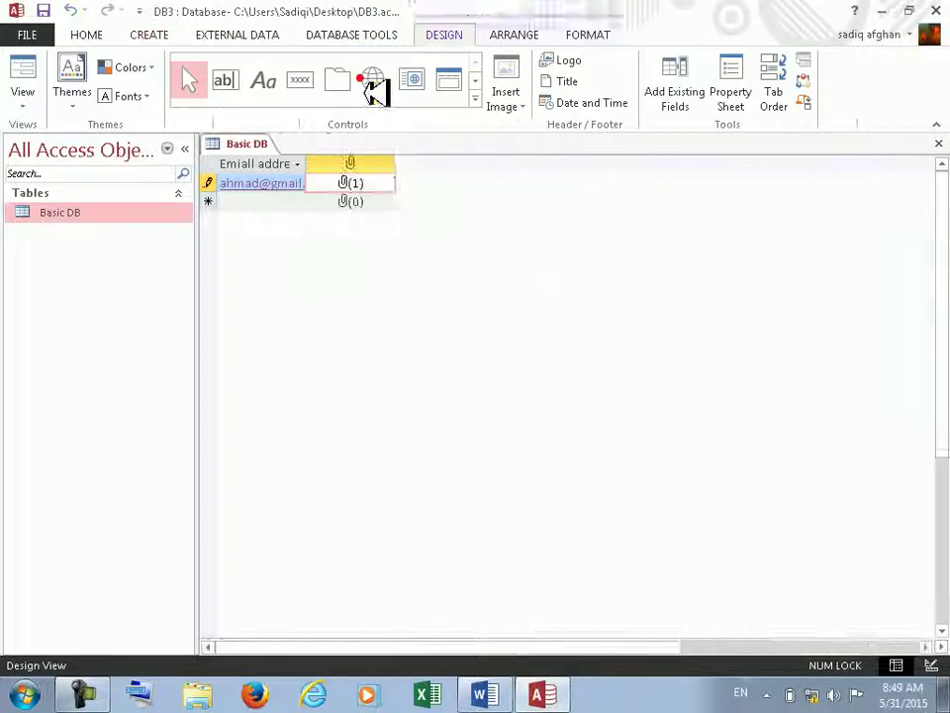
left_click(671, 84)
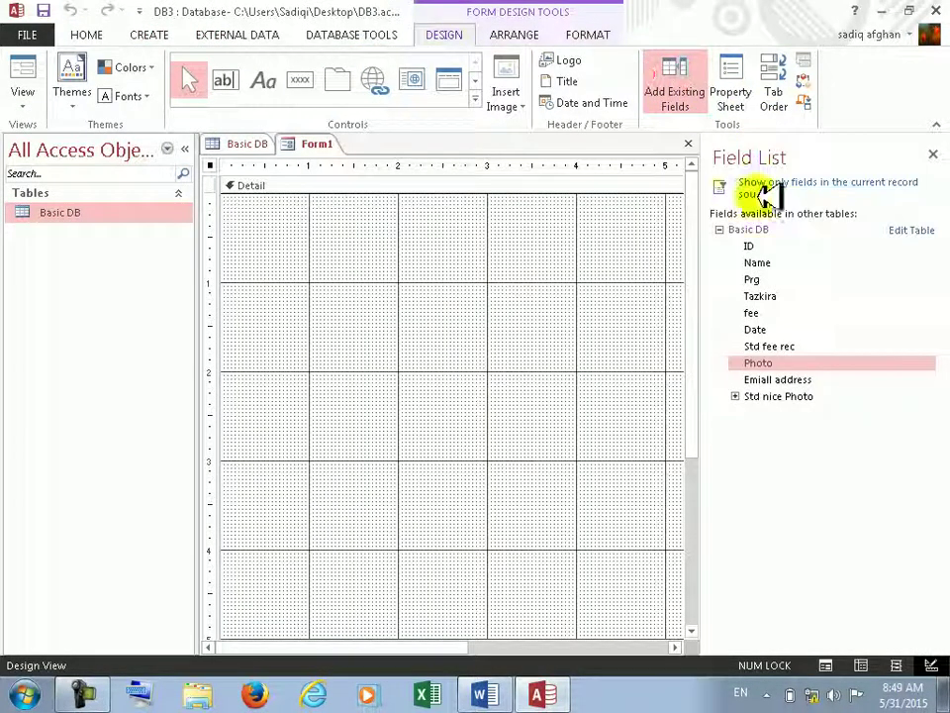
double_click(767, 246)
double_click(767, 263)
double_click(767, 280)
double_click(767, 296)
double_click(760, 312)
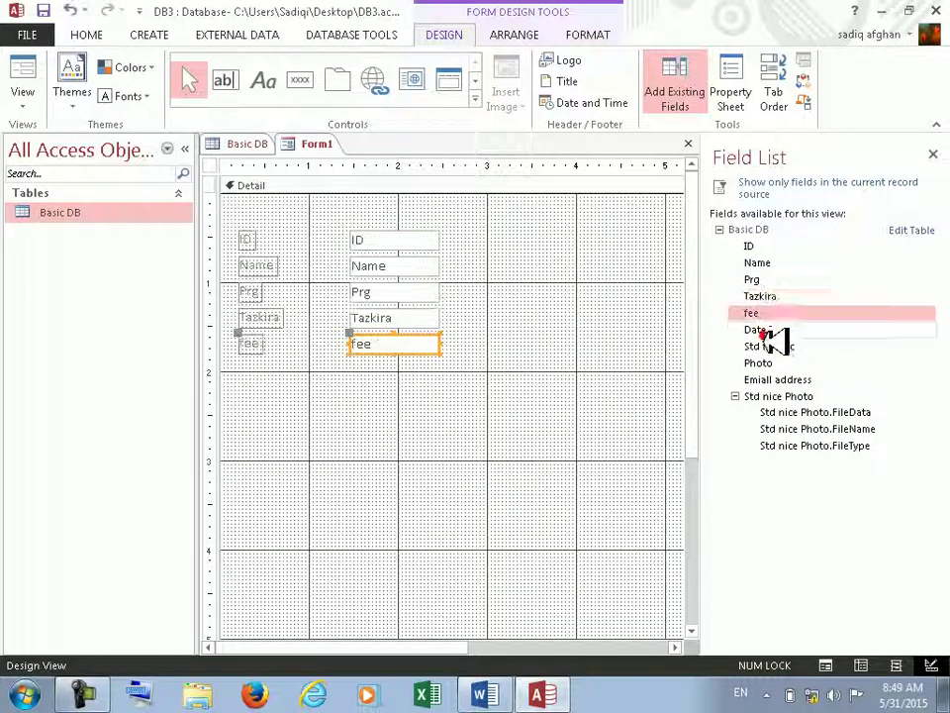
double_click(768, 330)
double_click(772, 347)
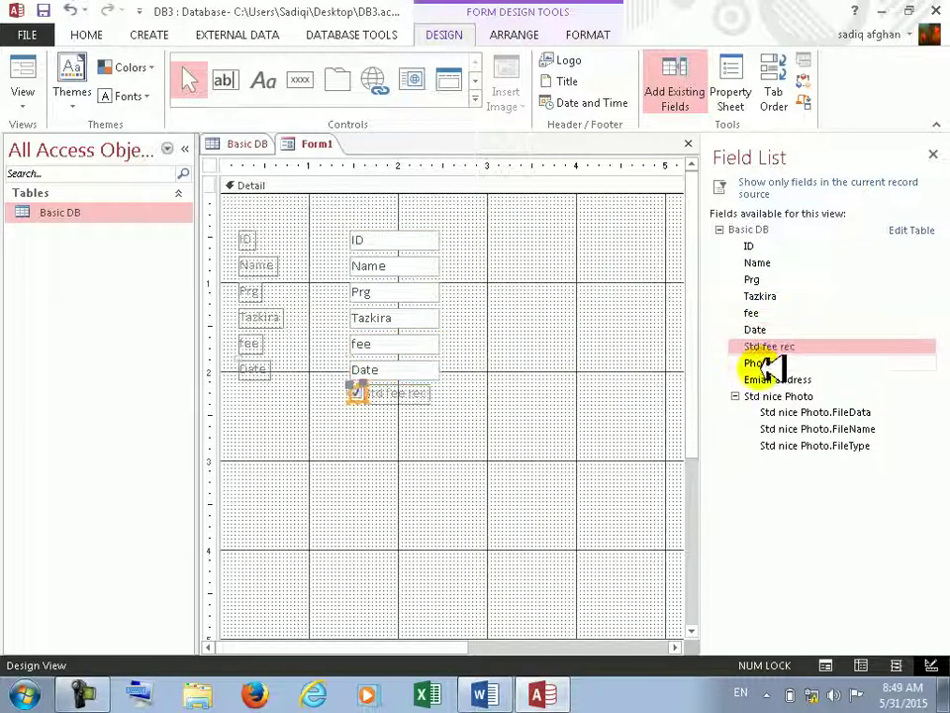
double_click(764, 363)
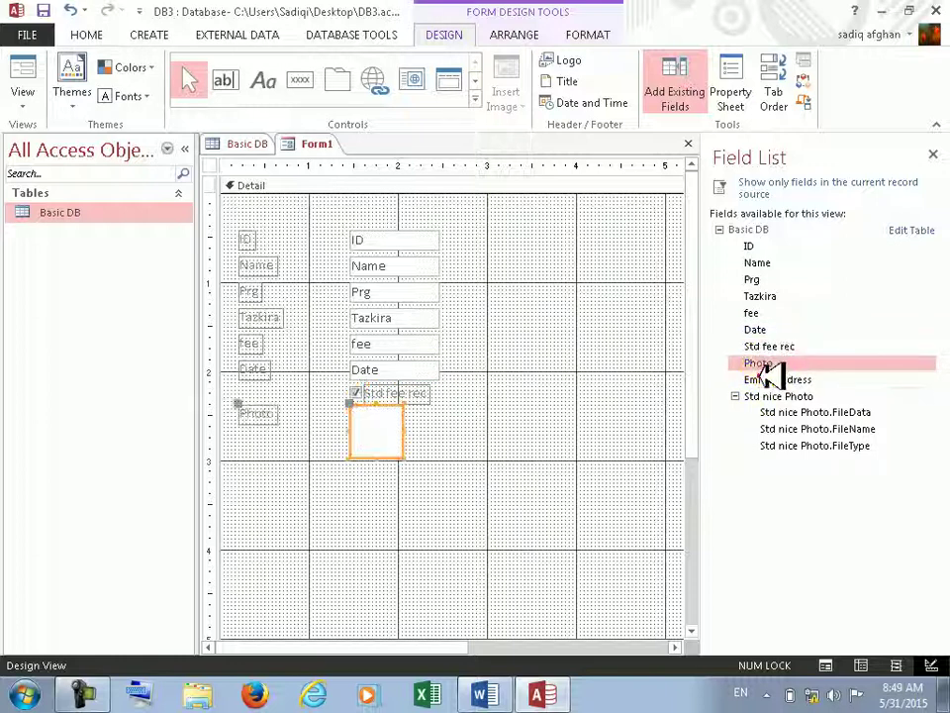
double_click(770, 380)
double_click(777, 396)
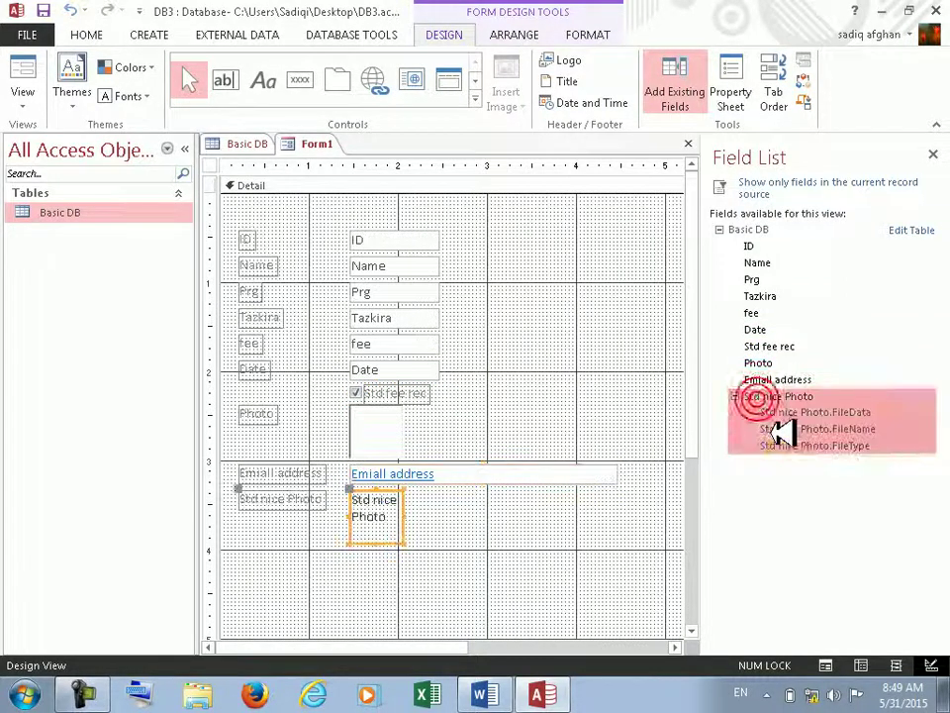
- Close the field list and view Form1 in Form View, going to a new record and back to record 1
left_click(935, 154)
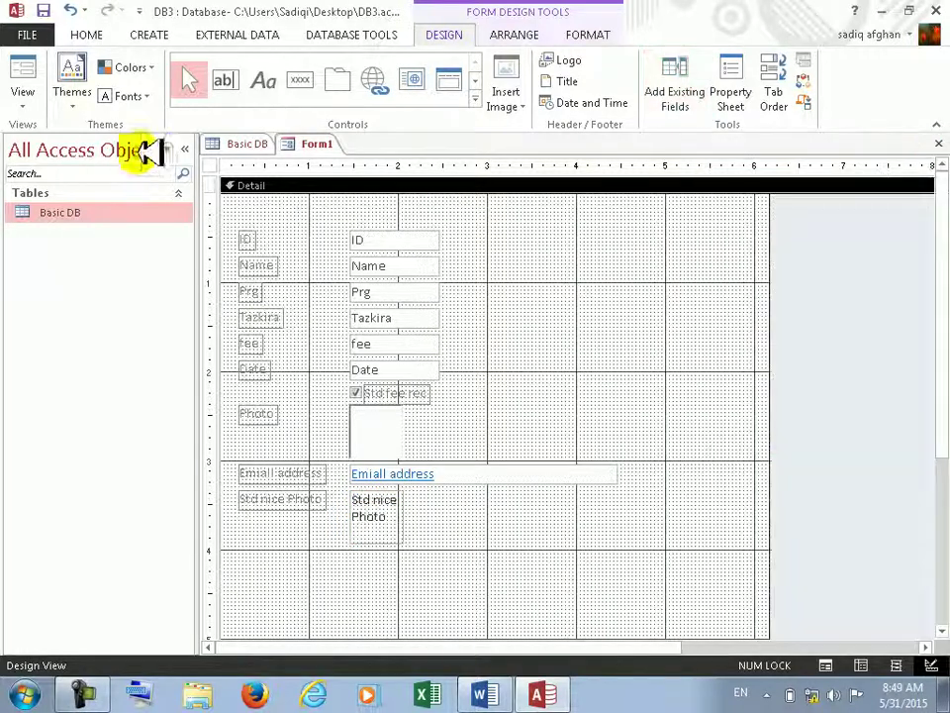
left_click(23, 76)
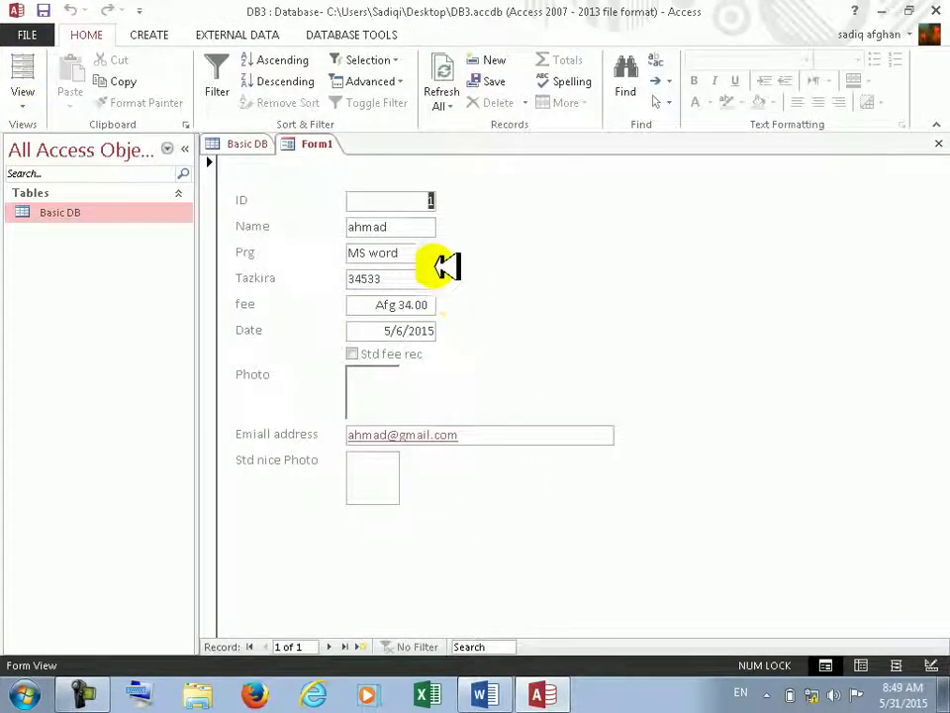
left_click(338, 645)
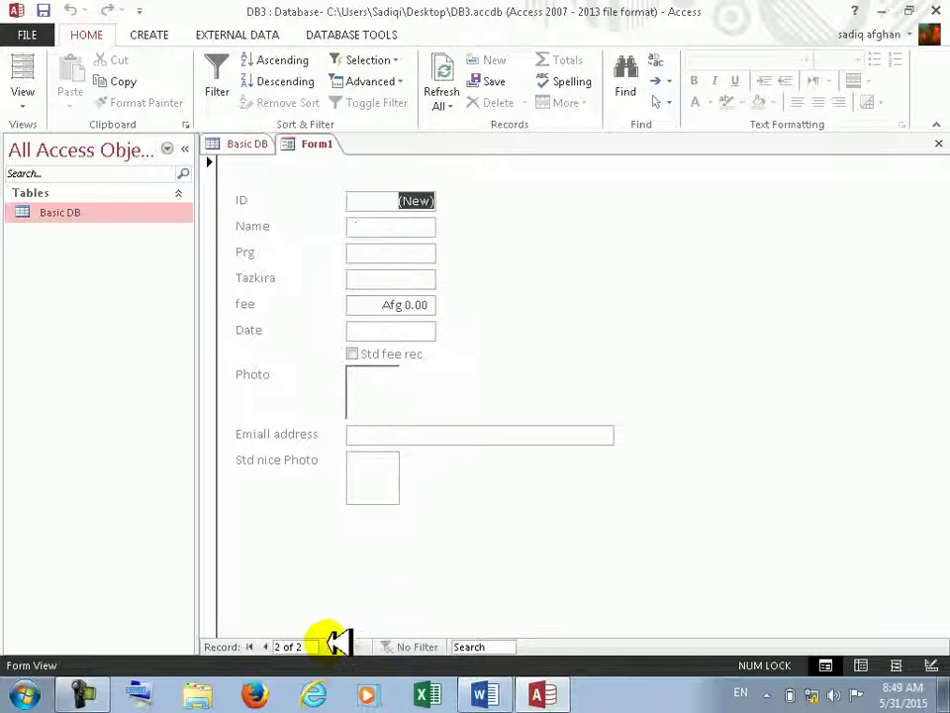
left_click(275, 644)
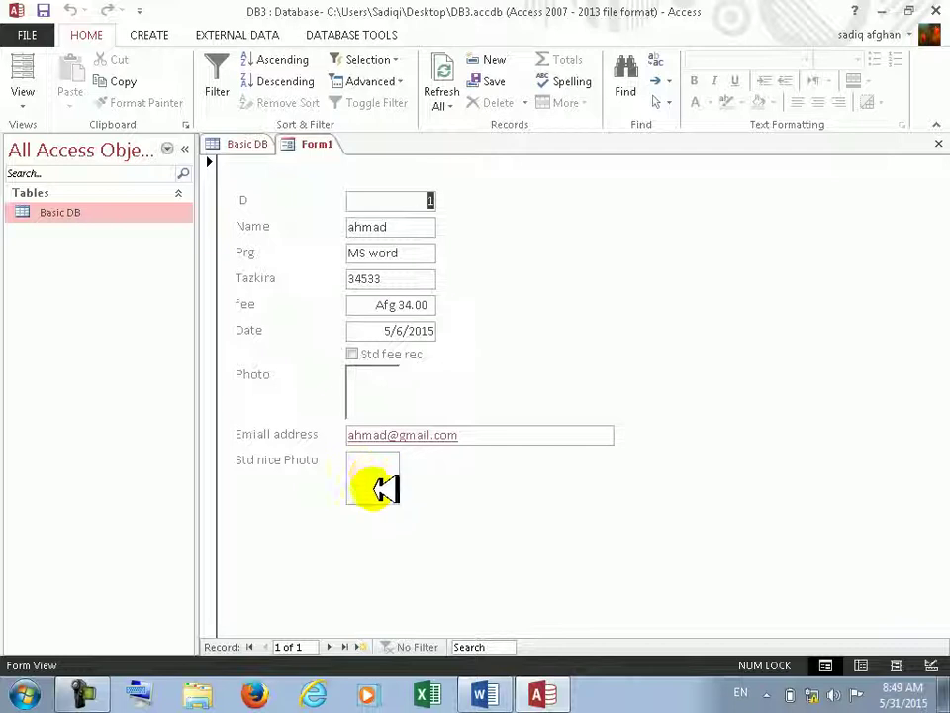
- Try attaching Koala to Std nice Photo on the form and dismiss the locked-record error
double_click(377, 482)
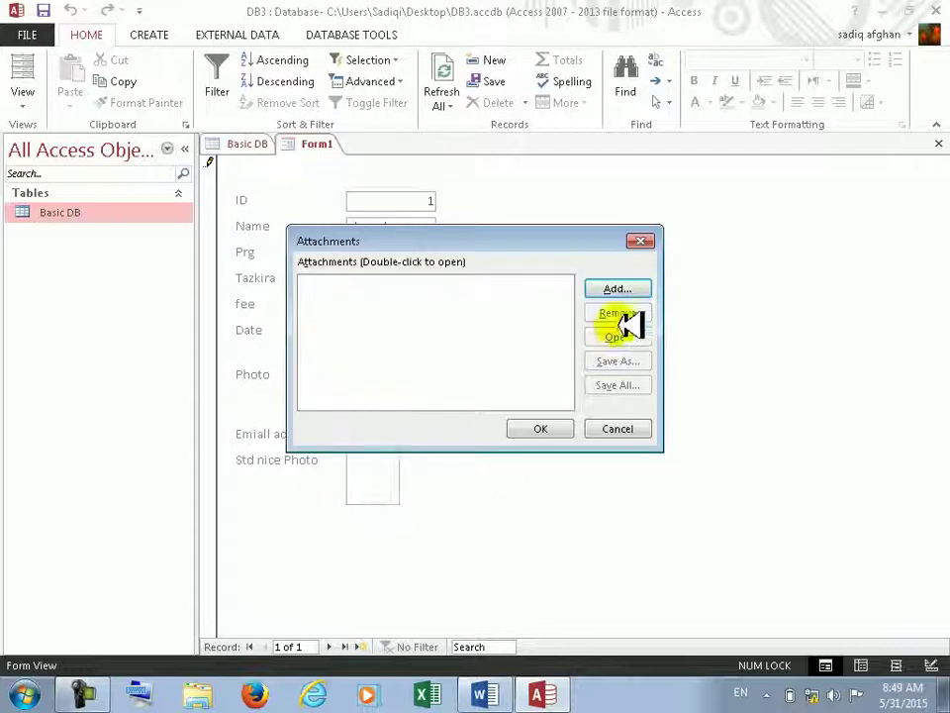
left_click(618, 289)
left_click(648, 485)
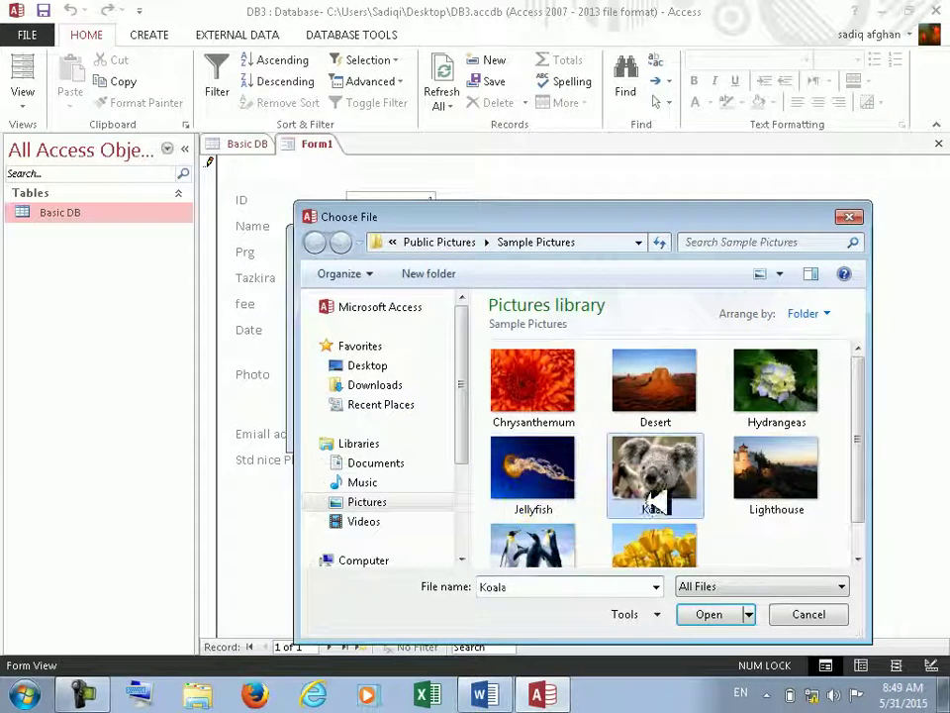
left_click(716, 615)
left_click(535, 430)
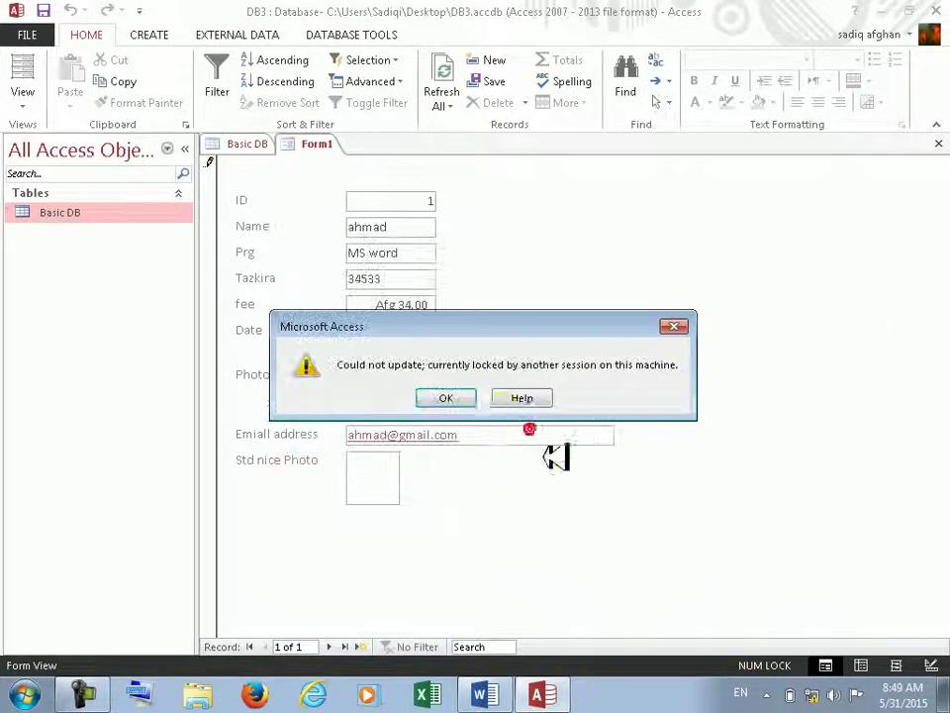
left_click(473, 397)
- Close the attachments dialog without changes and switch Form1 to Layout View
double_click(391, 485)
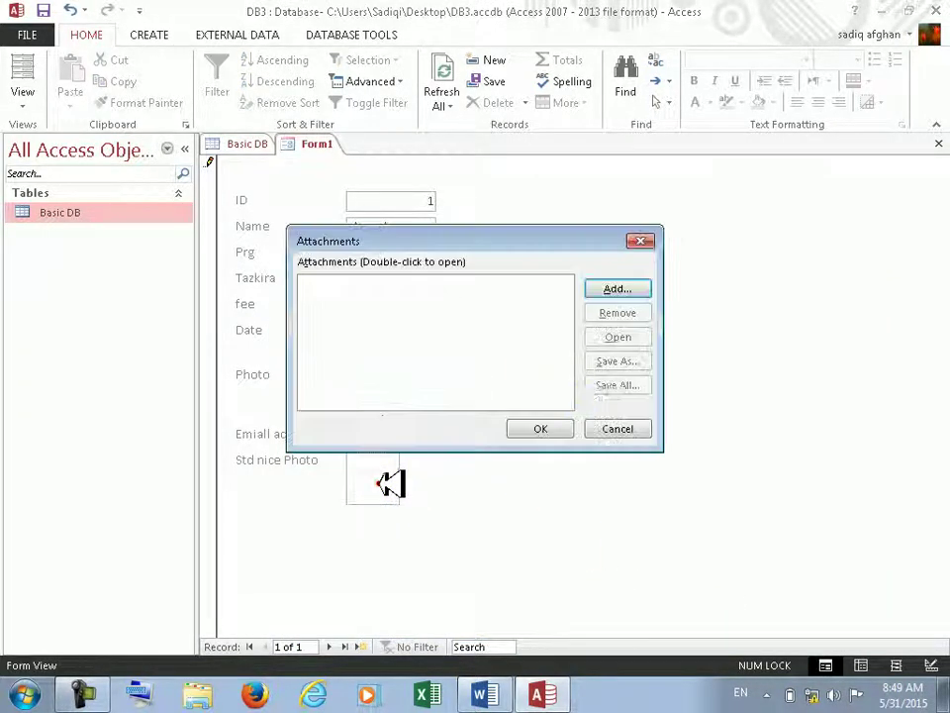
left_click(618, 427)
left_click(21, 71)
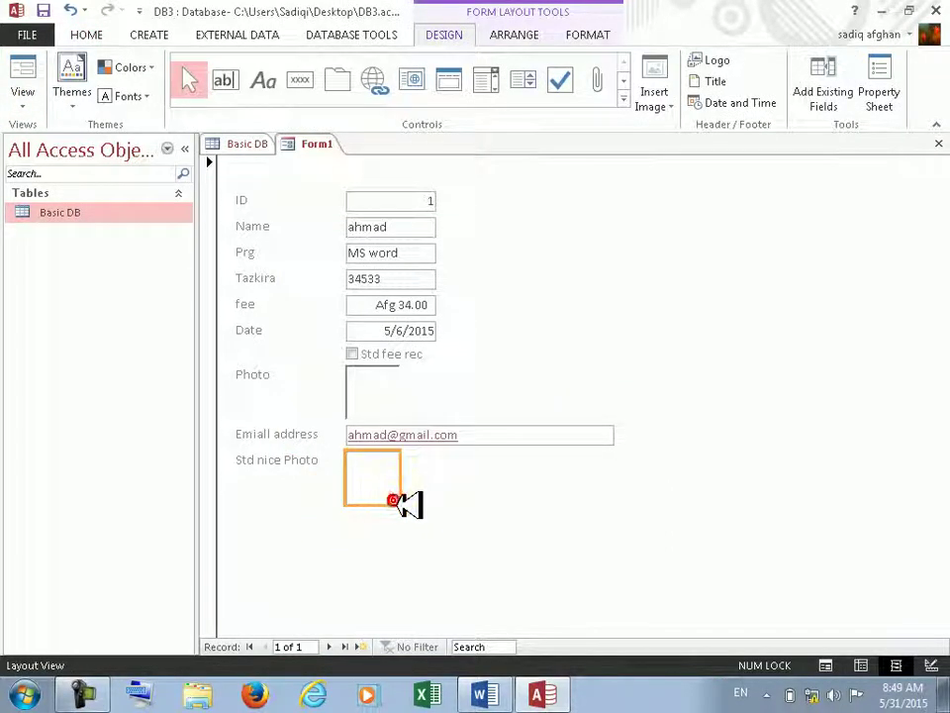
- Enlarge the Std nice Photo box and position it beside the e-mail address field
left_click_drag(416, 505, 509, 601)
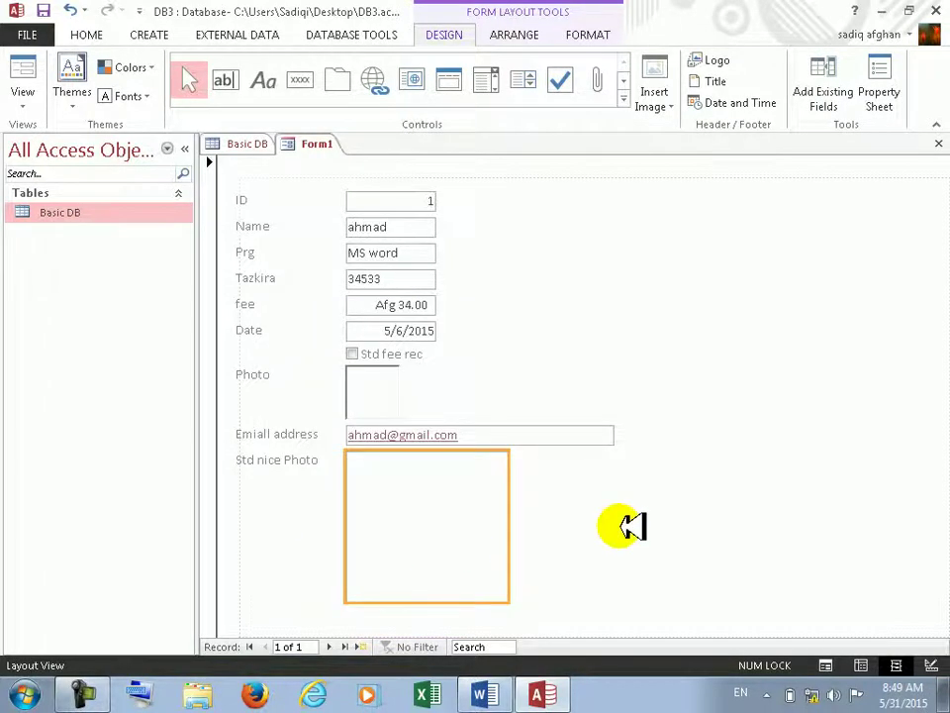
left_click_drag(616, 527, 466, 481)
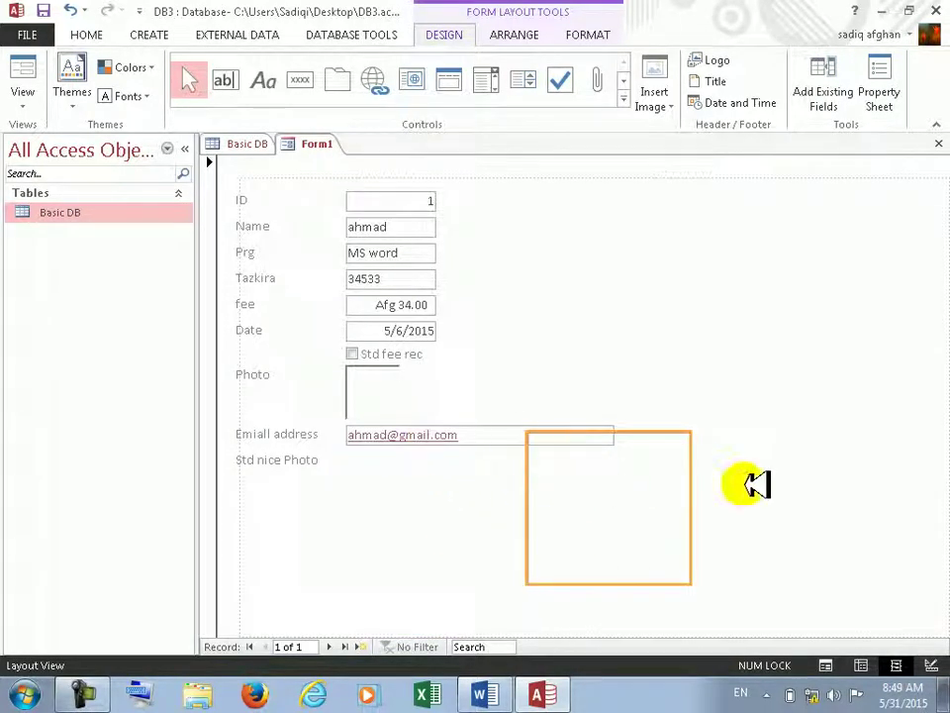
left_click_drag(750, 484, 752, 484)
left_click_drag(648, 469, 721, 420)
- Close the attachments dialog unchanged and return Form1 to Form View
double_click(729, 414)
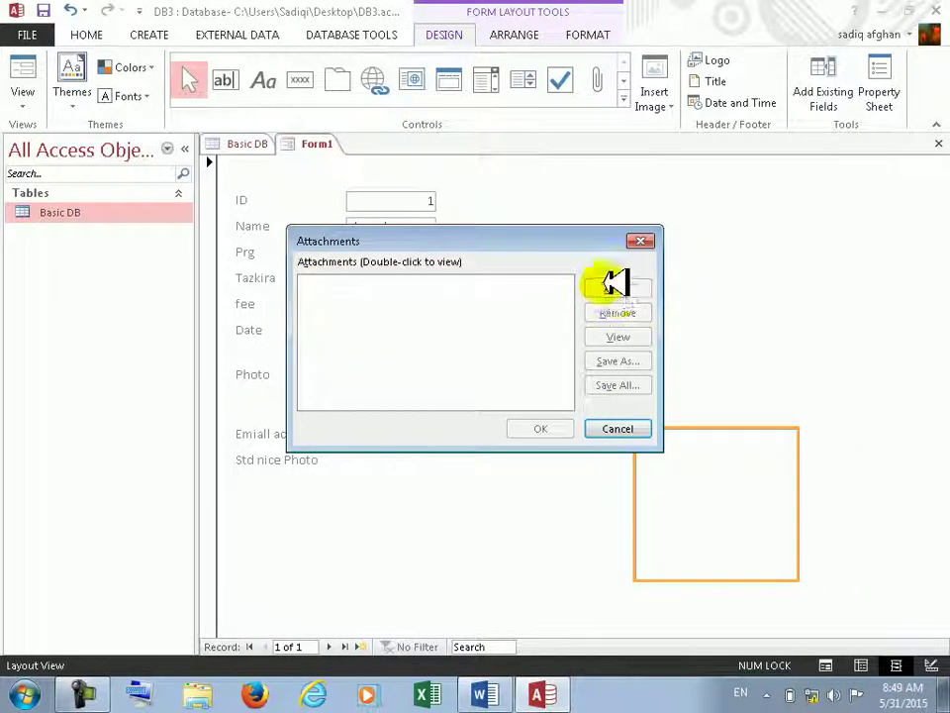
left_click(616, 430)
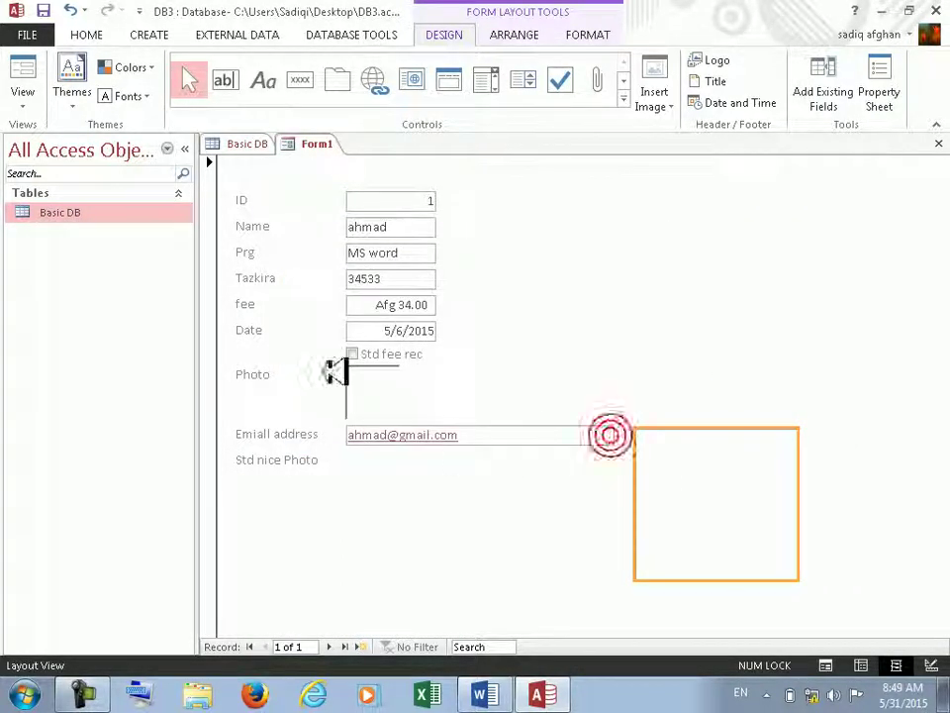
left_click(30, 69)
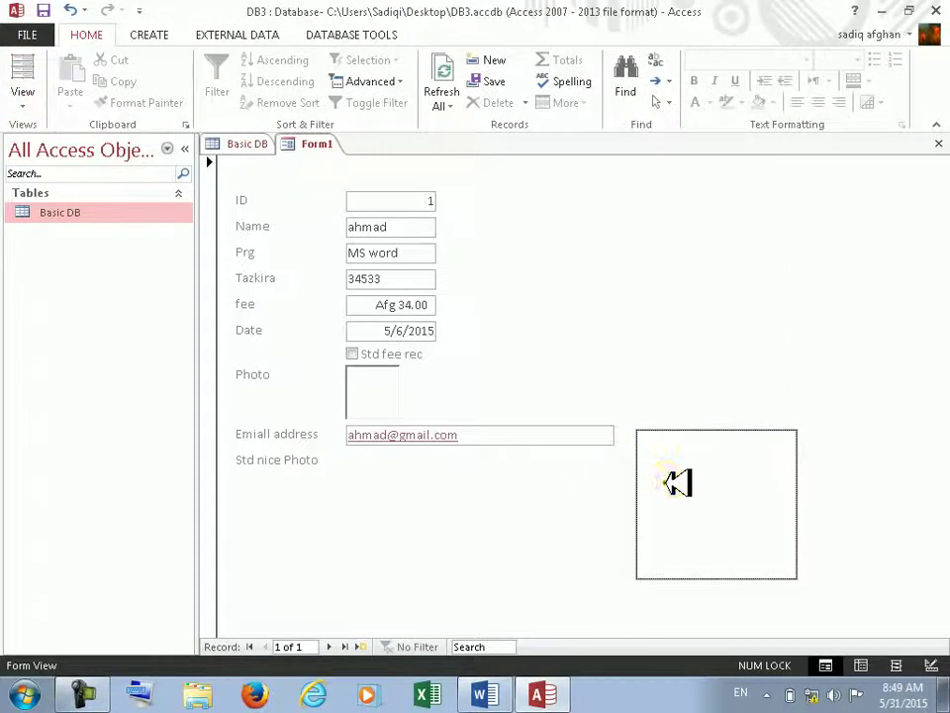
double_click(674, 480)
left_click(616, 289)
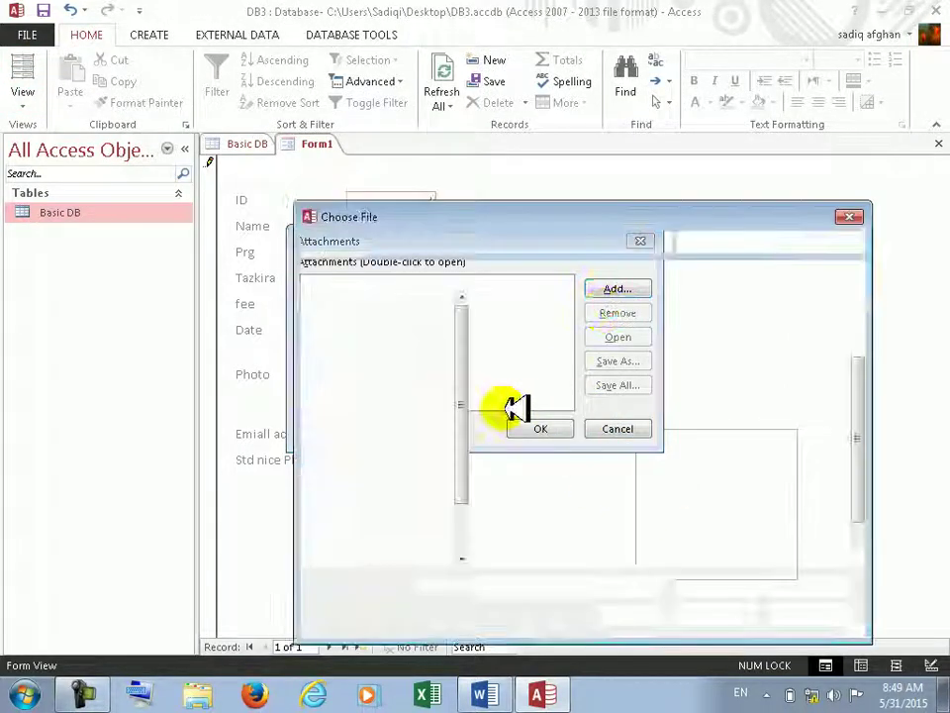
left_click(675, 425)
left_click(725, 614)
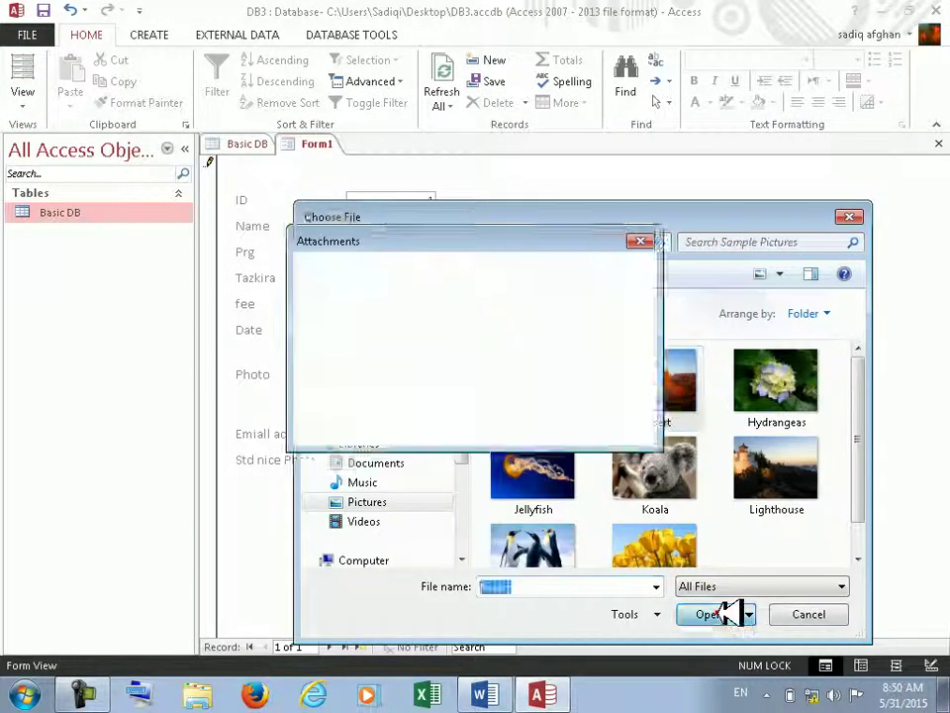
left_click(540, 428)
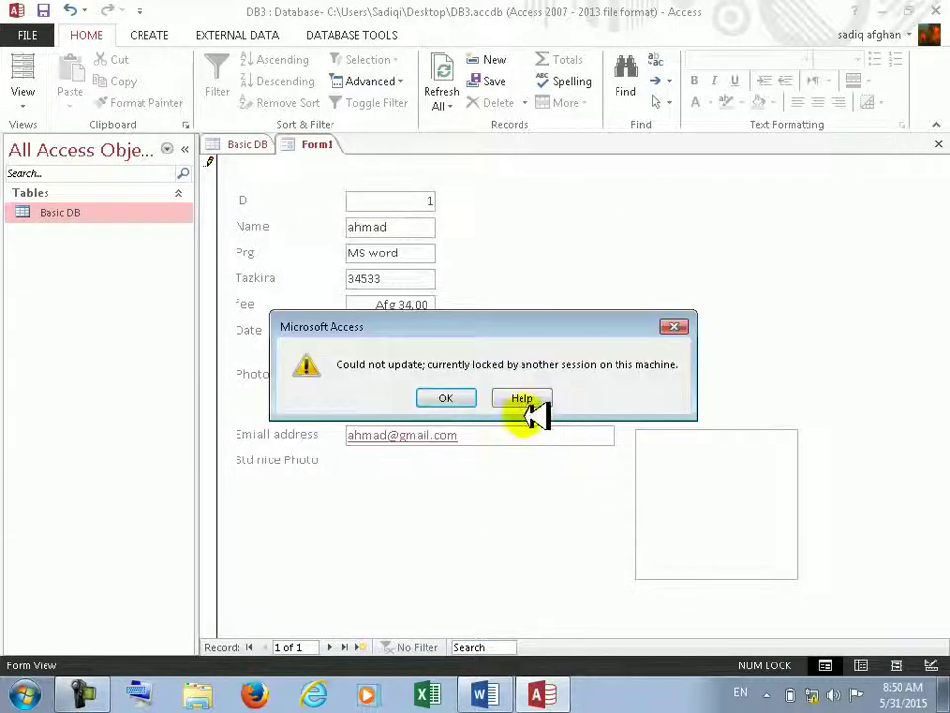
left_click(445, 398)
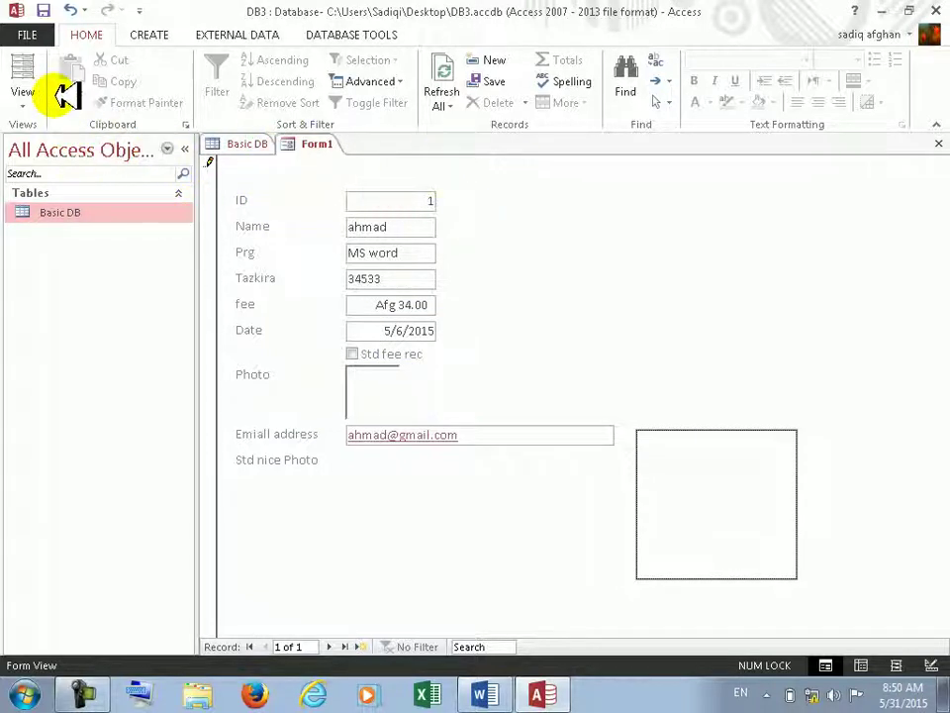
- Switch Form1 to Layout View and remove Koala.jpg from record 1's attachments in Basic DB
left_click(25, 67)
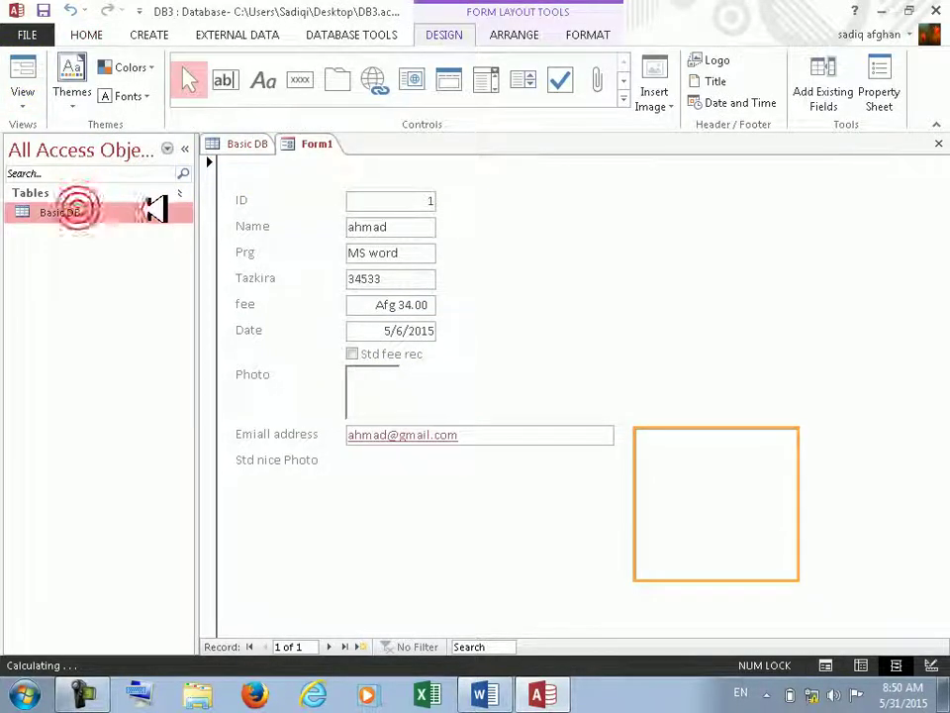
left_click(240, 144)
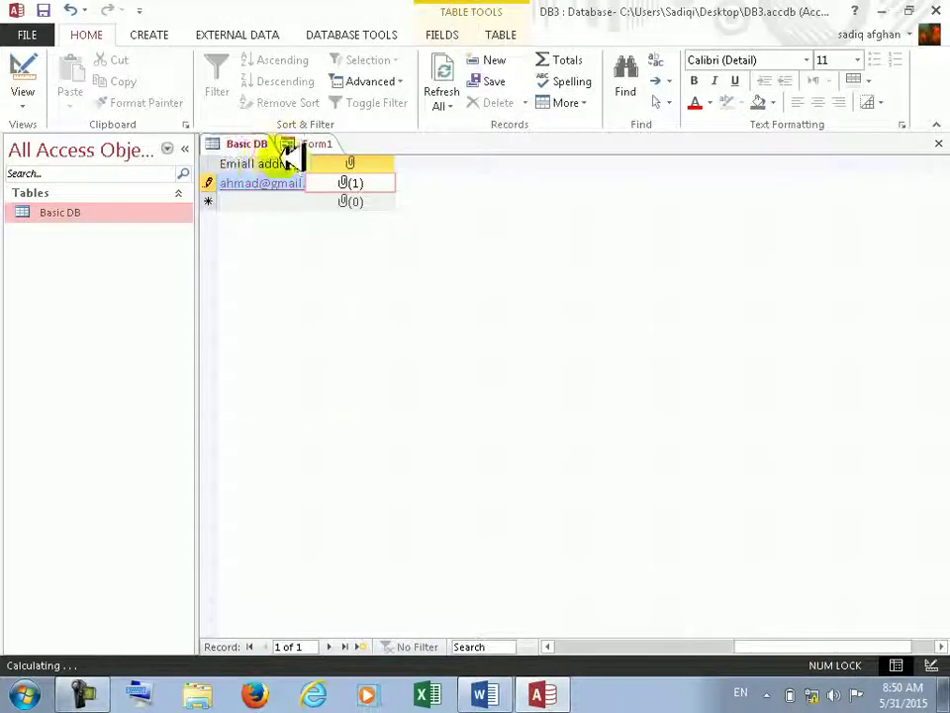
double_click(359, 180)
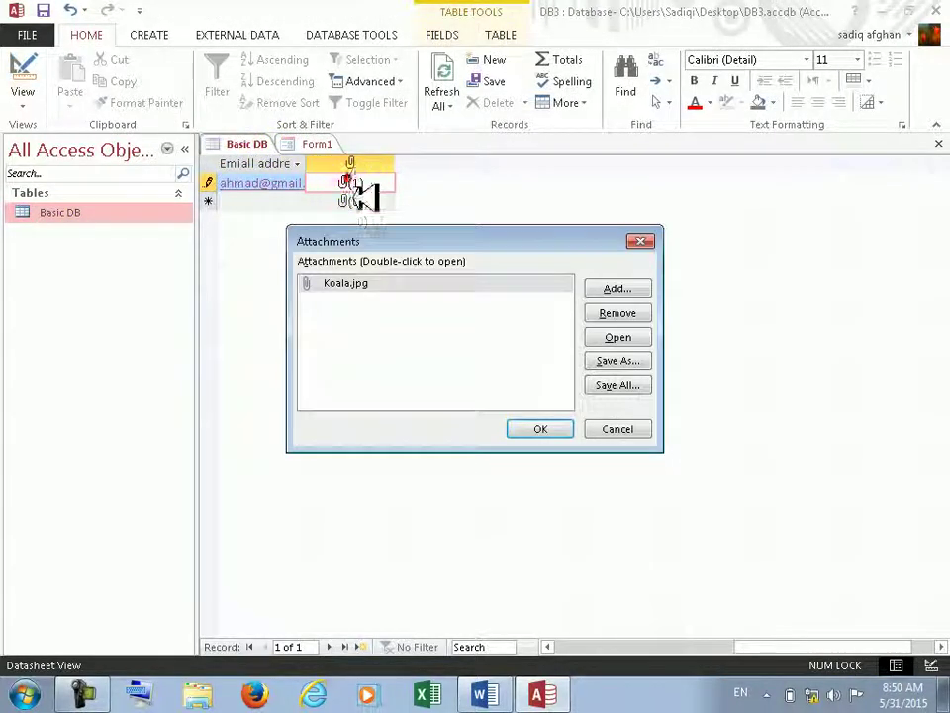
left_click(619, 312)
left_click(541, 429)
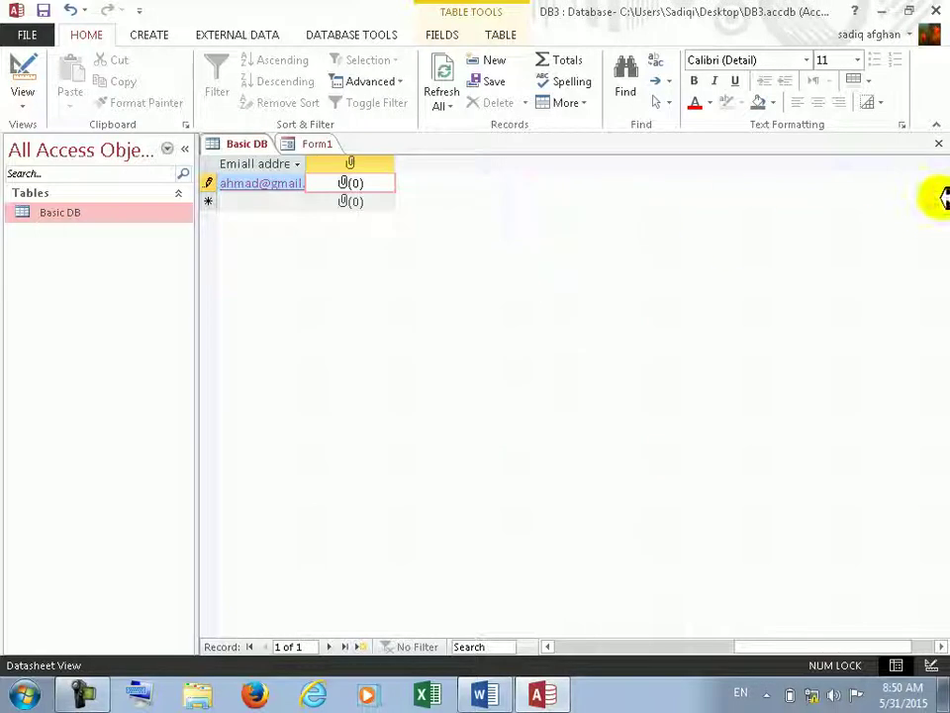
- Close the Basic DB table via Design View and return Form1 to Form View
left_click(22, 67)
left_click(444, 423)
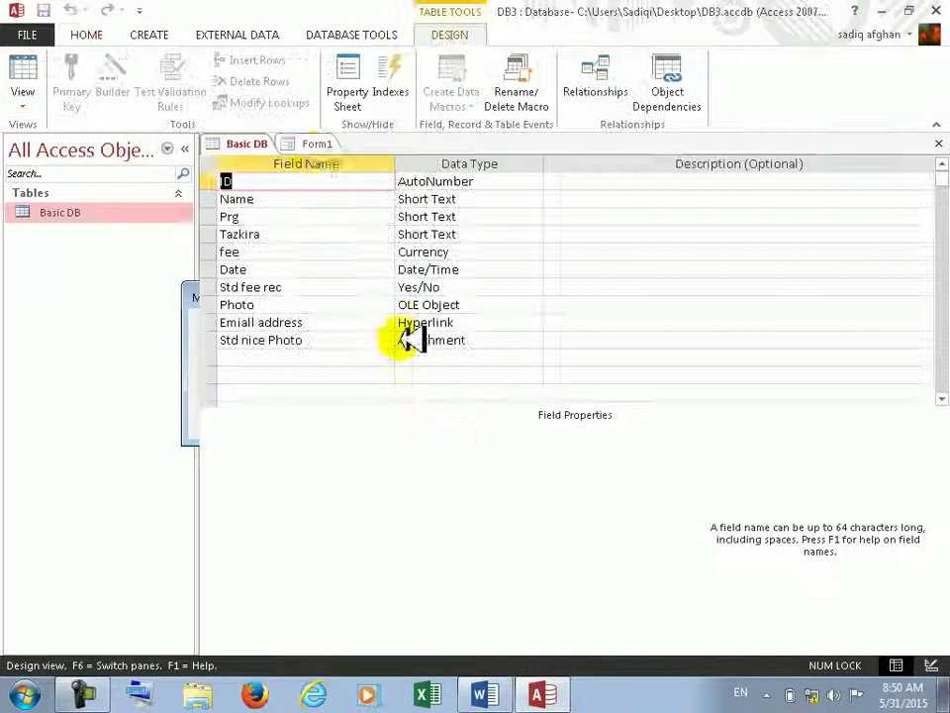
left_click(937, 144)
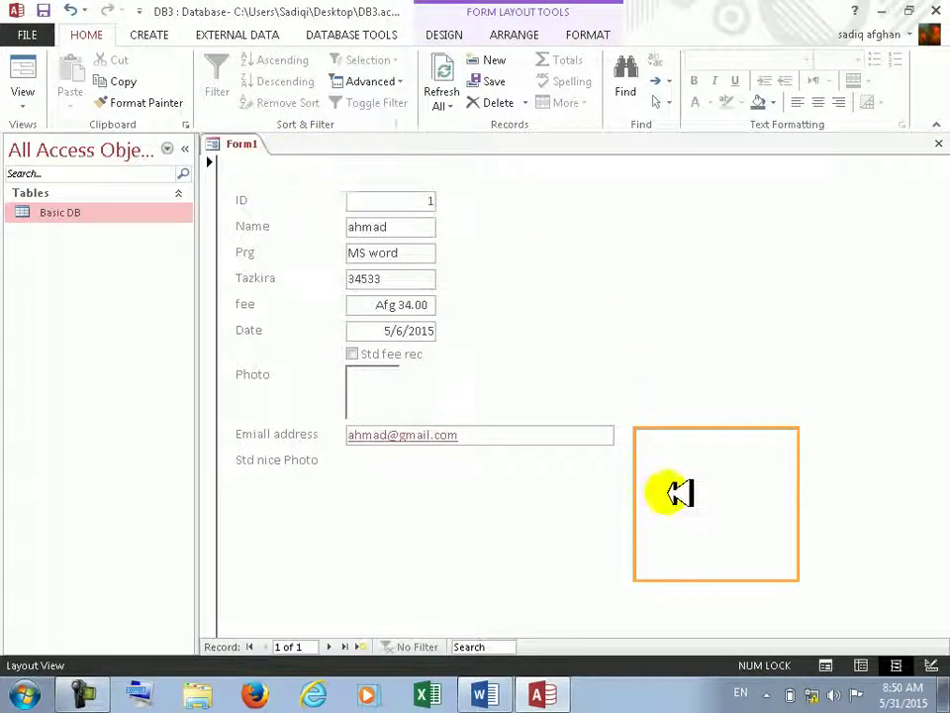
double_click(688, 475)
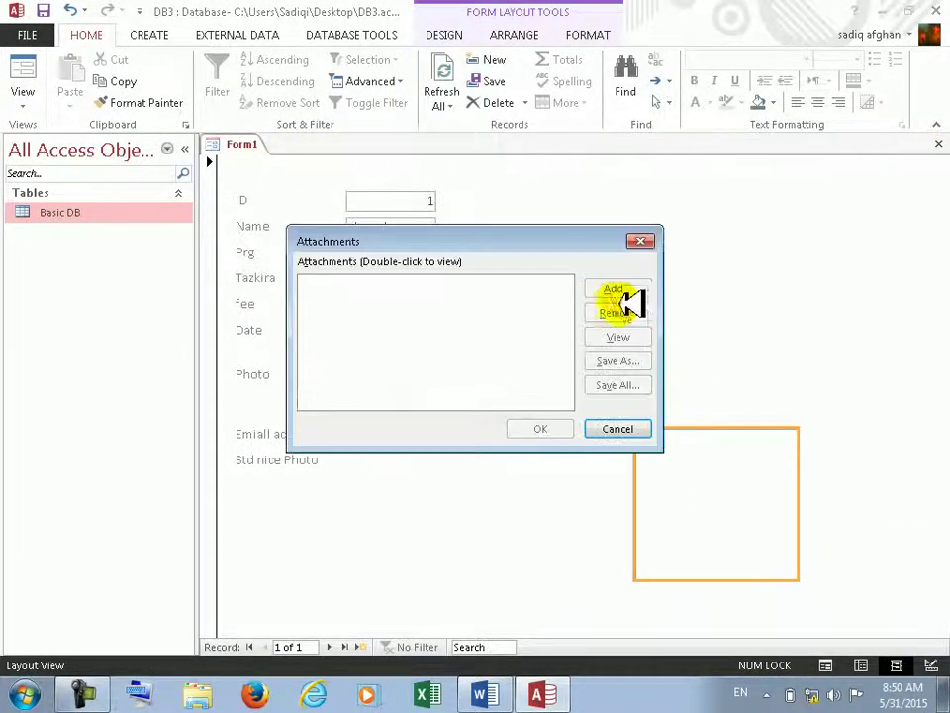
left_click(617, 429)
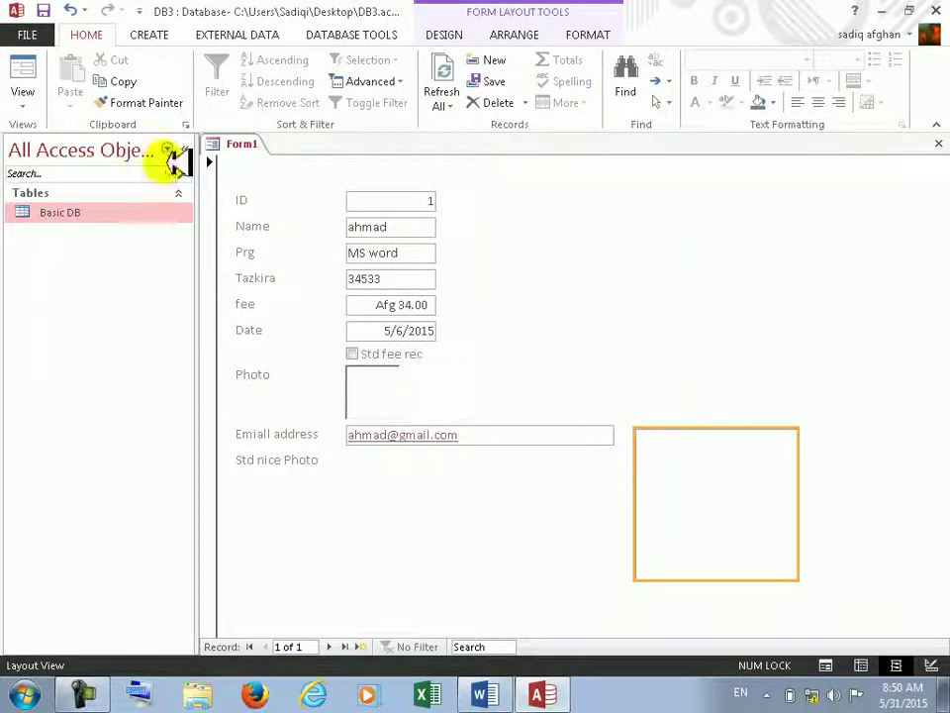
left_click(24, 65)
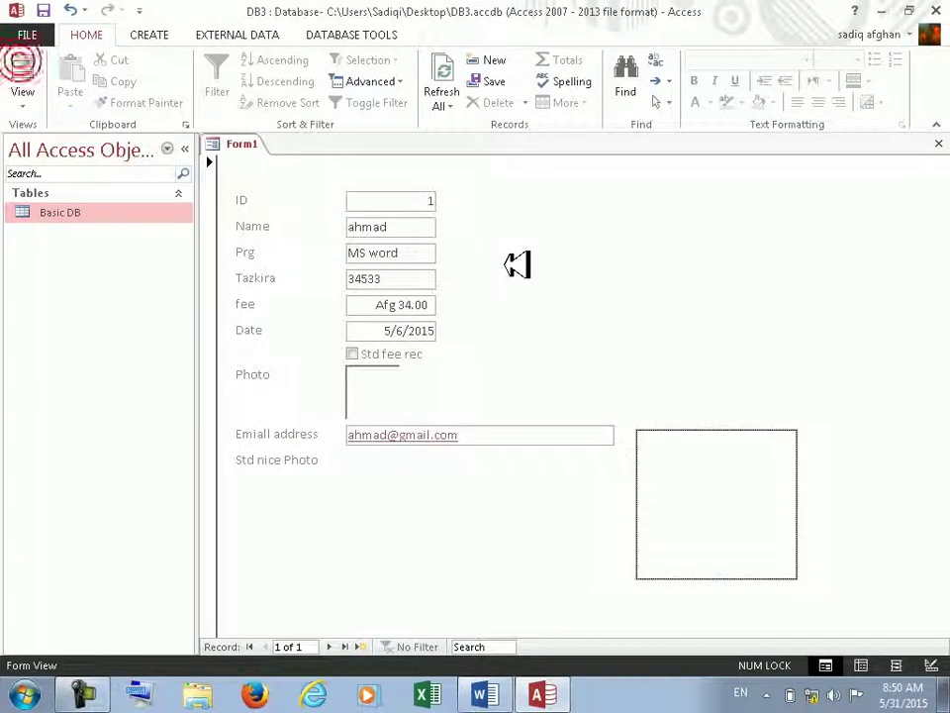
- Save the form as Form1, close it, and reopen it in Form View
left_click(937, 143)
left_click(408, 397)
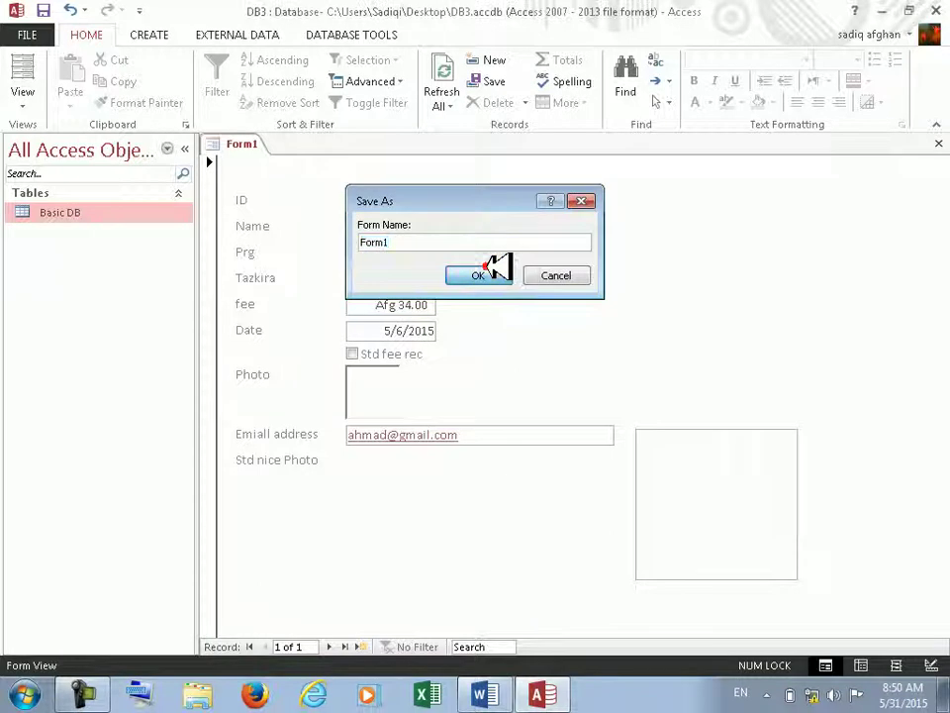
left_click(485, 273)
double_click(75, 251)
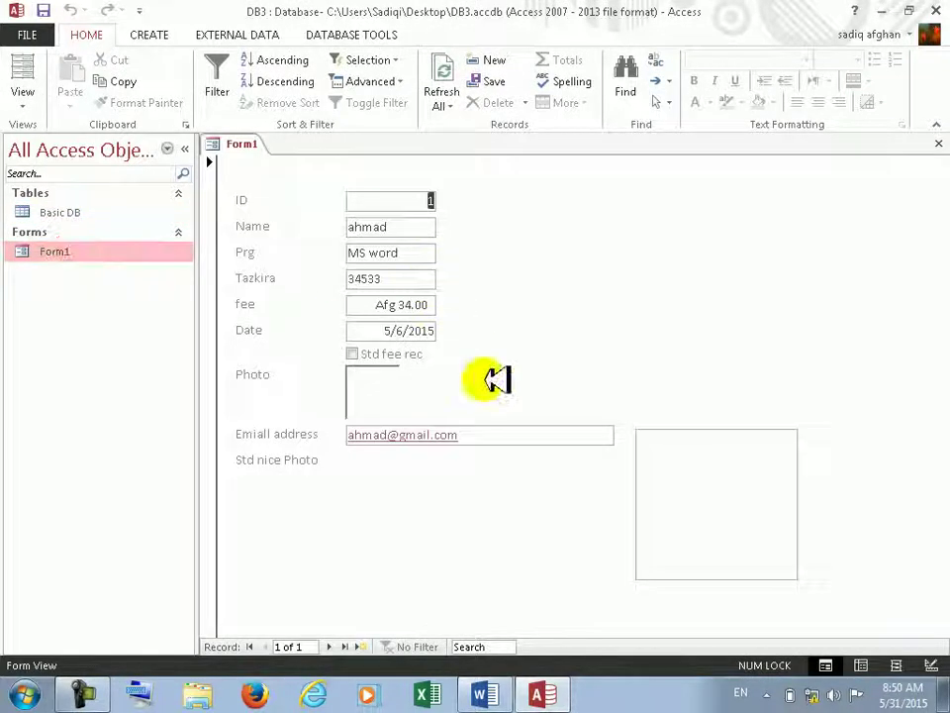
- Attach the Lighthouse picture to the Std nice Photo box on the form
left_click(710, 459)
double_click(693, 405)
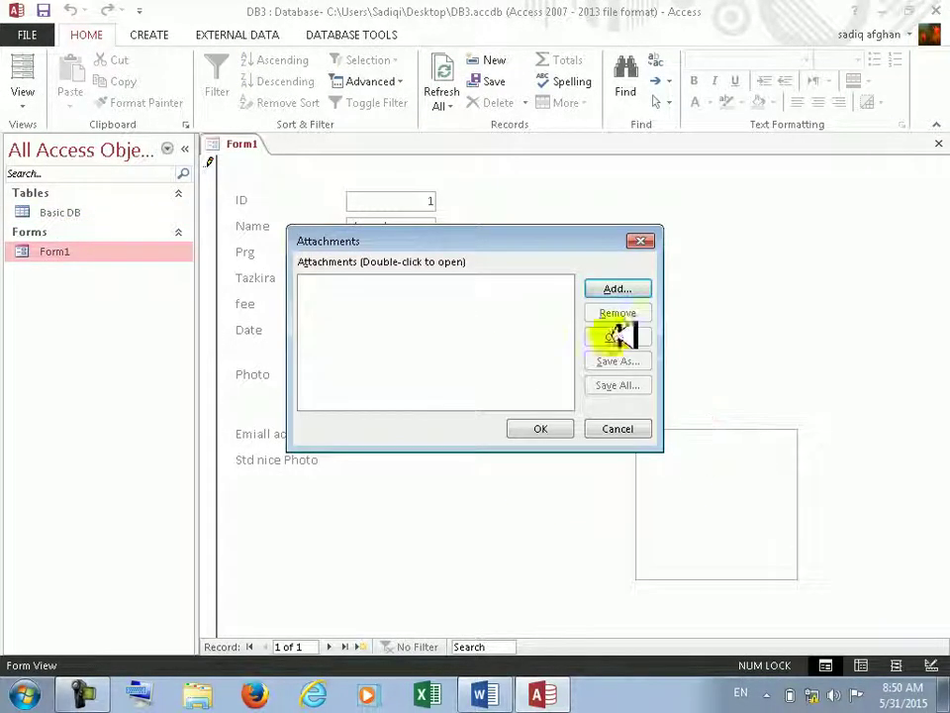
left_click(626, 286)
left_click(813, 489)
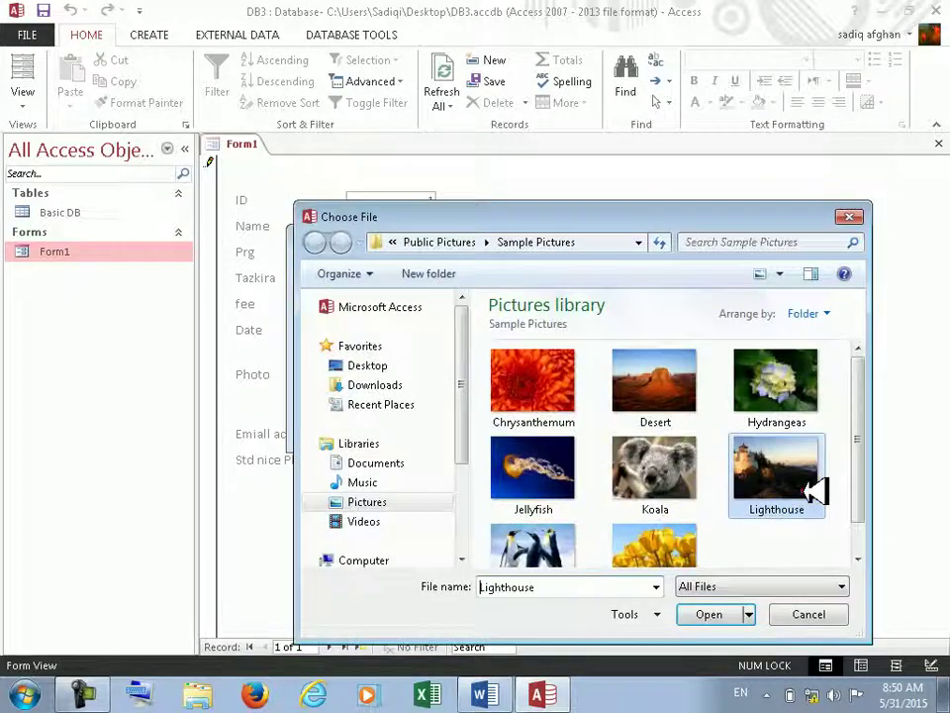
left_click(710, 614)
left_click(546, 424)
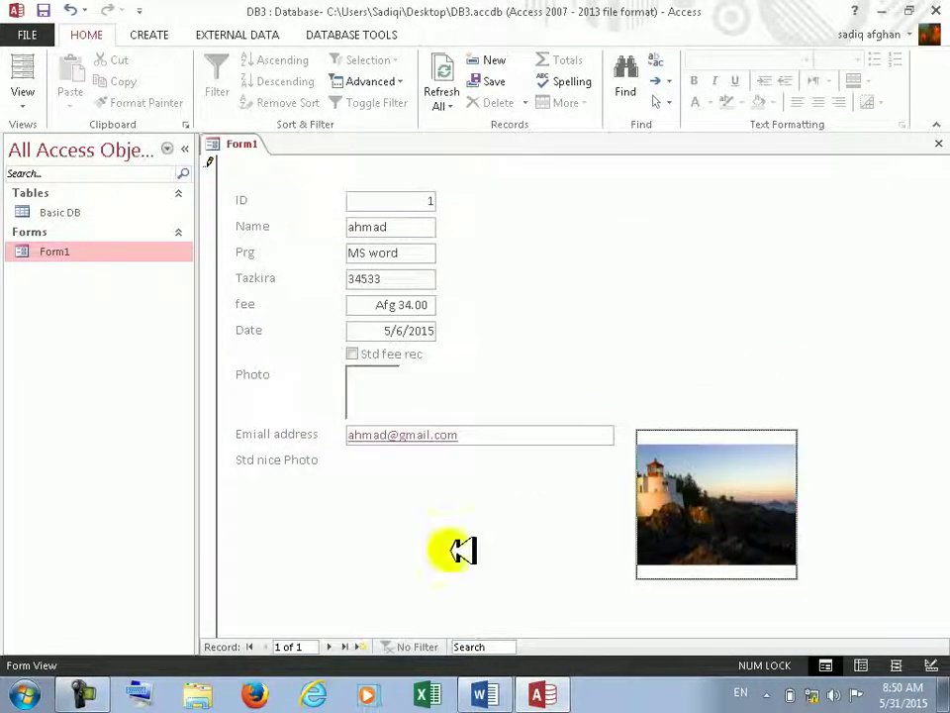
- Replace the Lighthouse.jpg attachment with the Koala picture
left_click(707, 407)
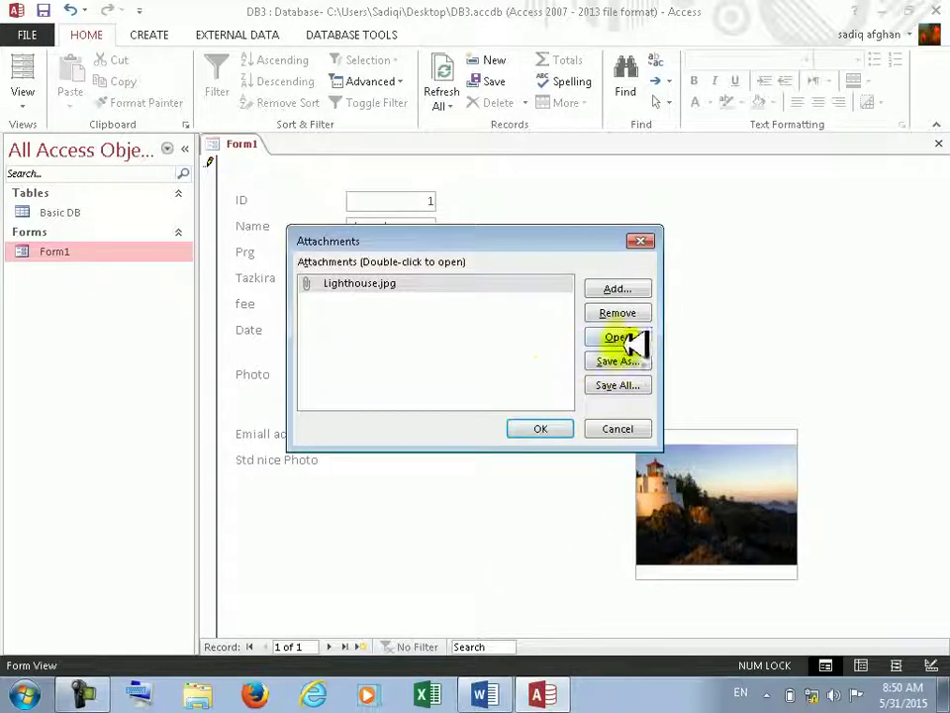
left_click(629, 313)
left_click(620, 288)
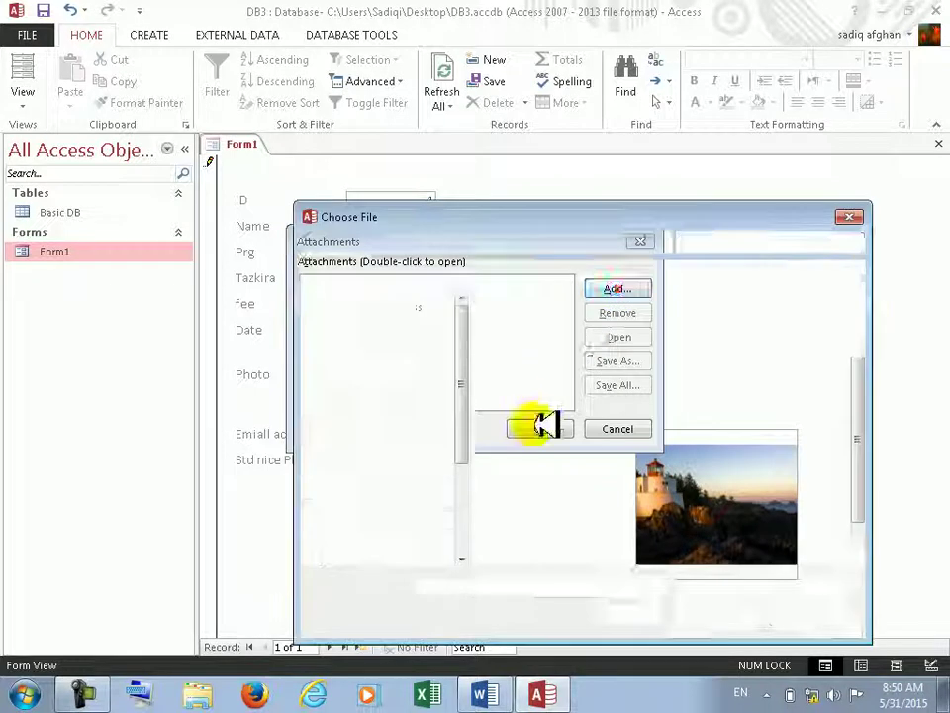
left_click(671, 485)
left_click(709, 614)
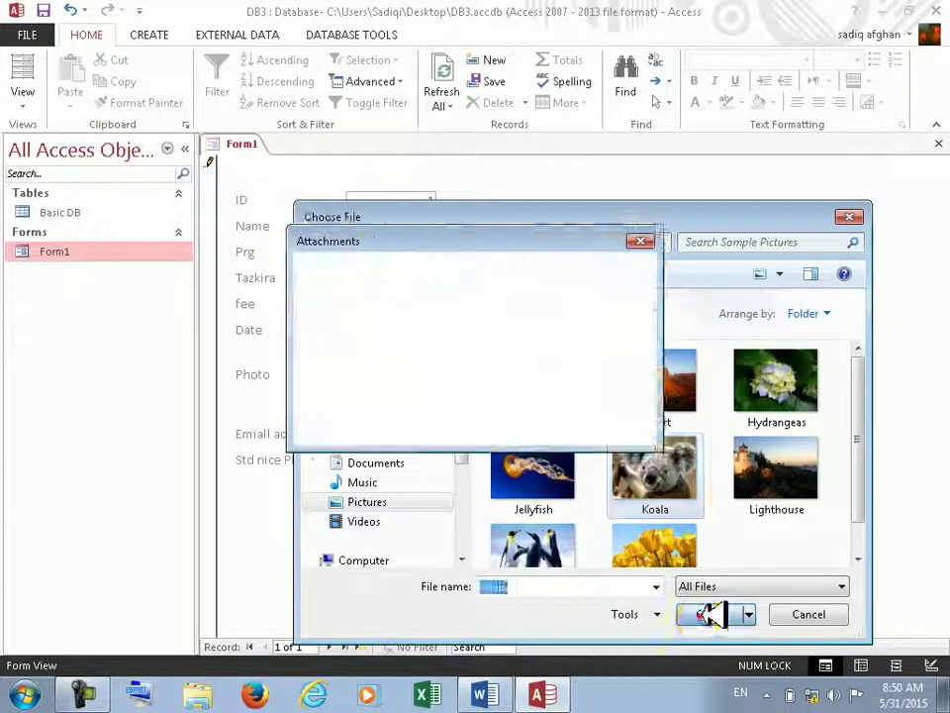
left_click(538, 425)
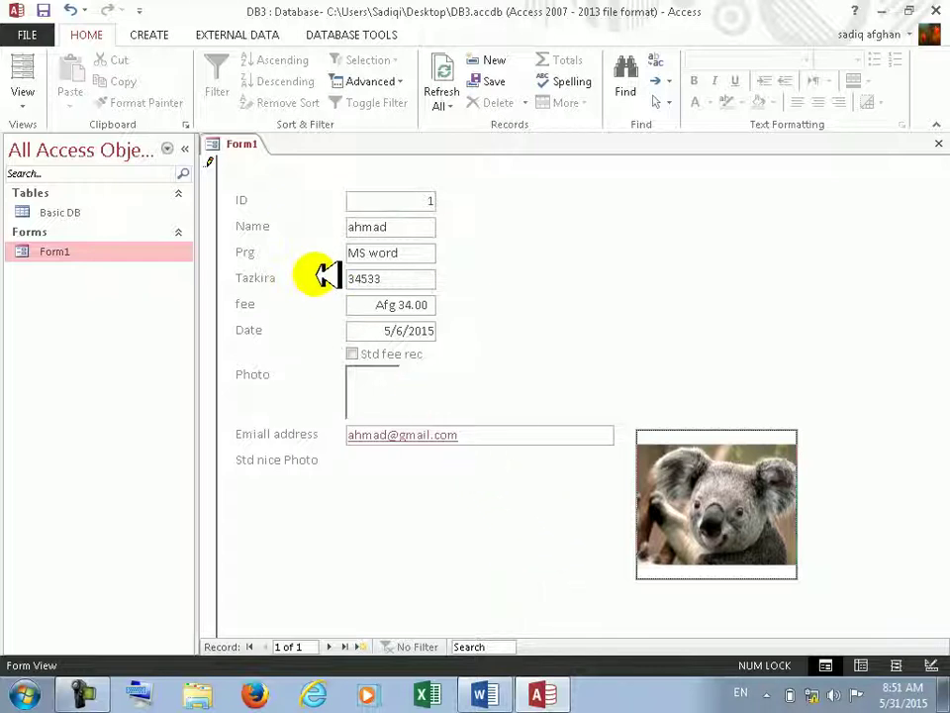
- Close the Form1 datasheet and reopen Form1 in Design View
right_click(634, 210)
left_click(705, 291)
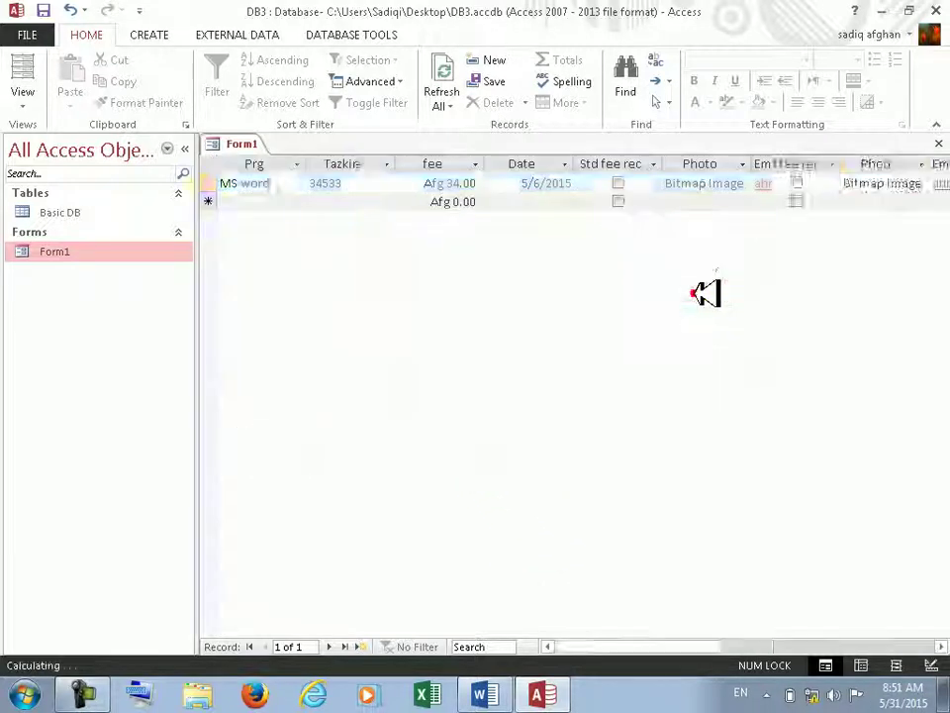
left_click(938, 144)
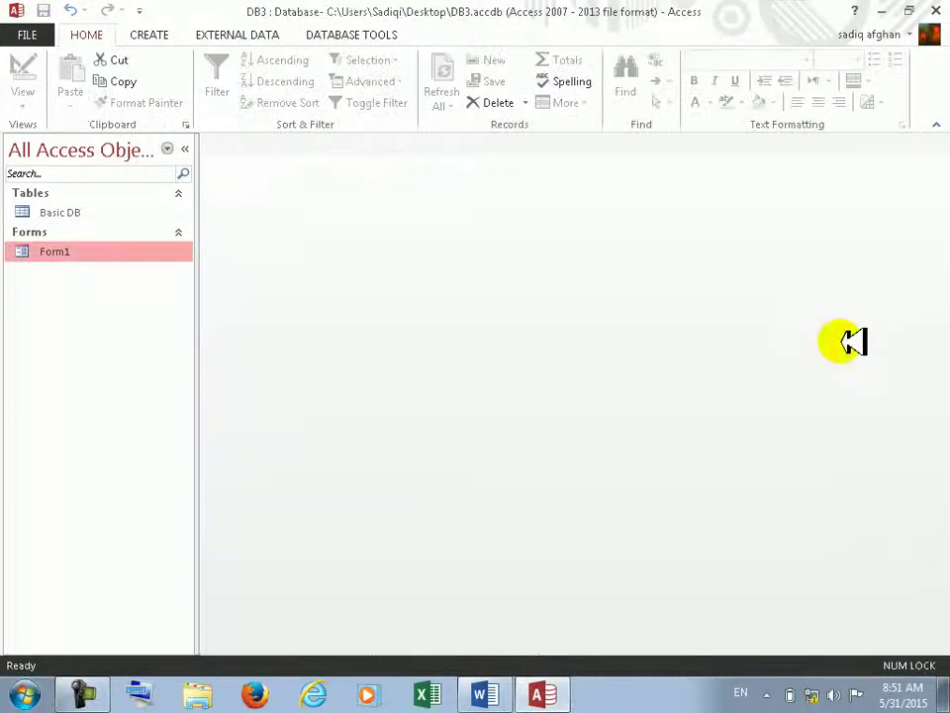
right_click(123, 252)
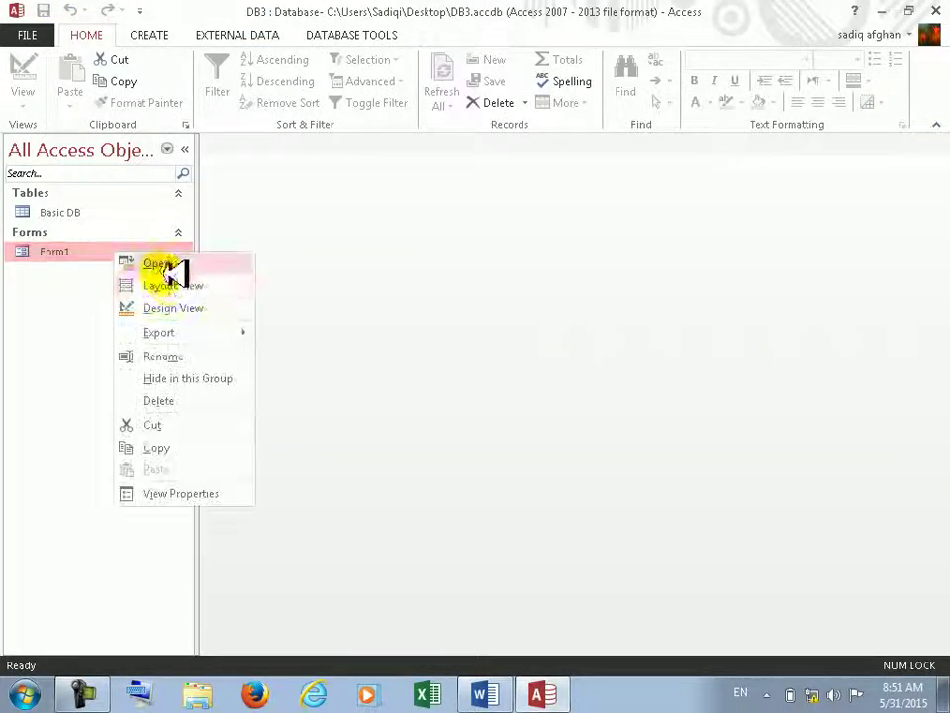
left_click(178, 305)
- Set Form1's Pop Up and Modal properties to Yes in the Property Sheet
right_click(875, 363)
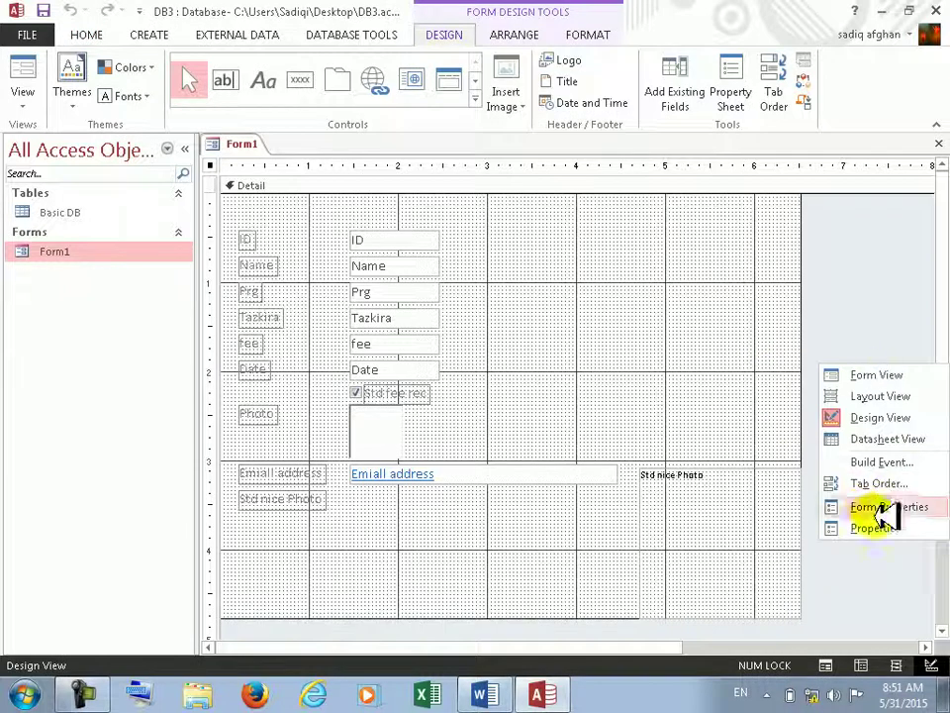
left_click(873, 528)
left_click(811, 228)
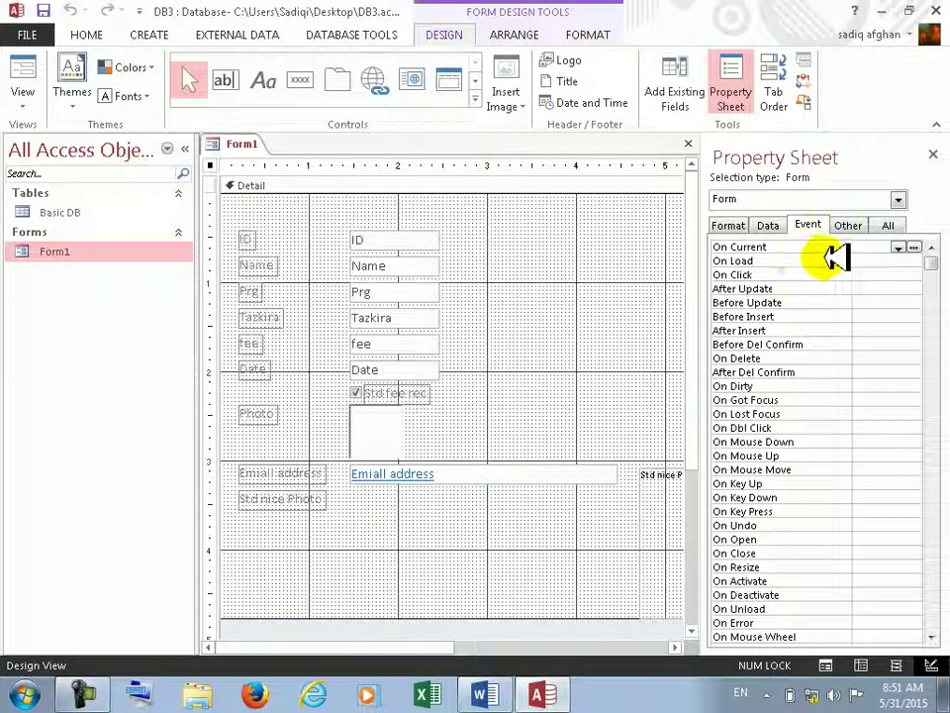
left_click(768, 228)
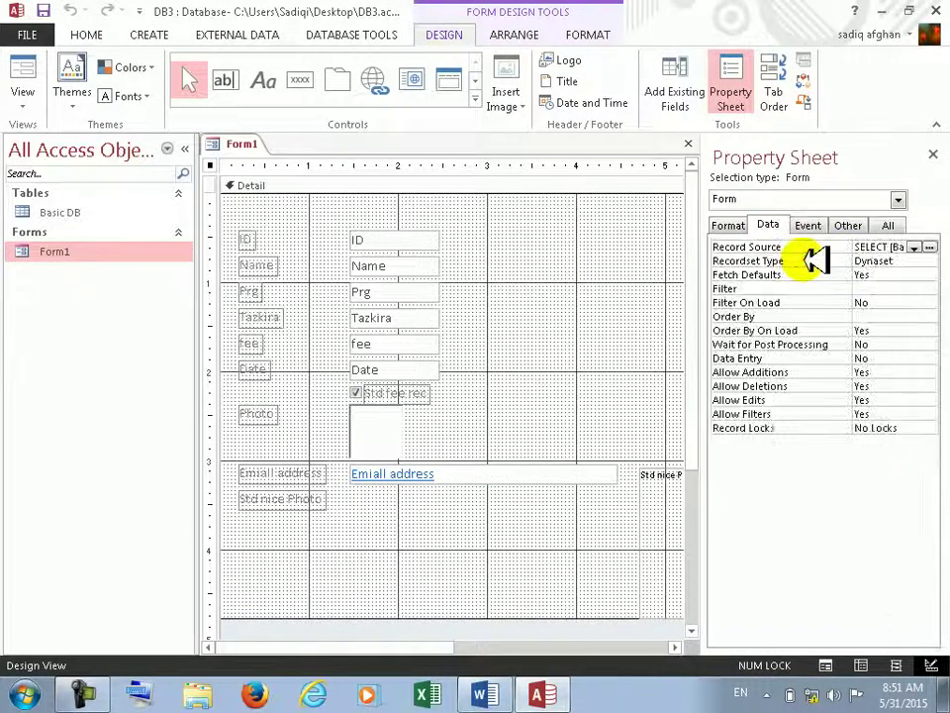
left_click(848, 225)
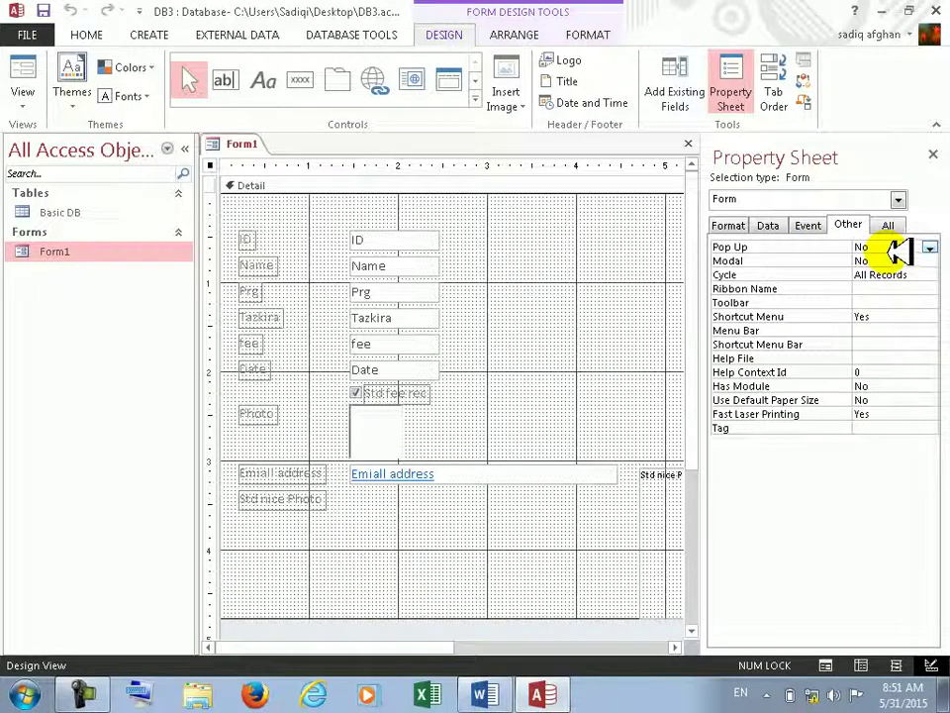
double_click(899, 248)
double_click(897, 261)
left_click(888, 225)
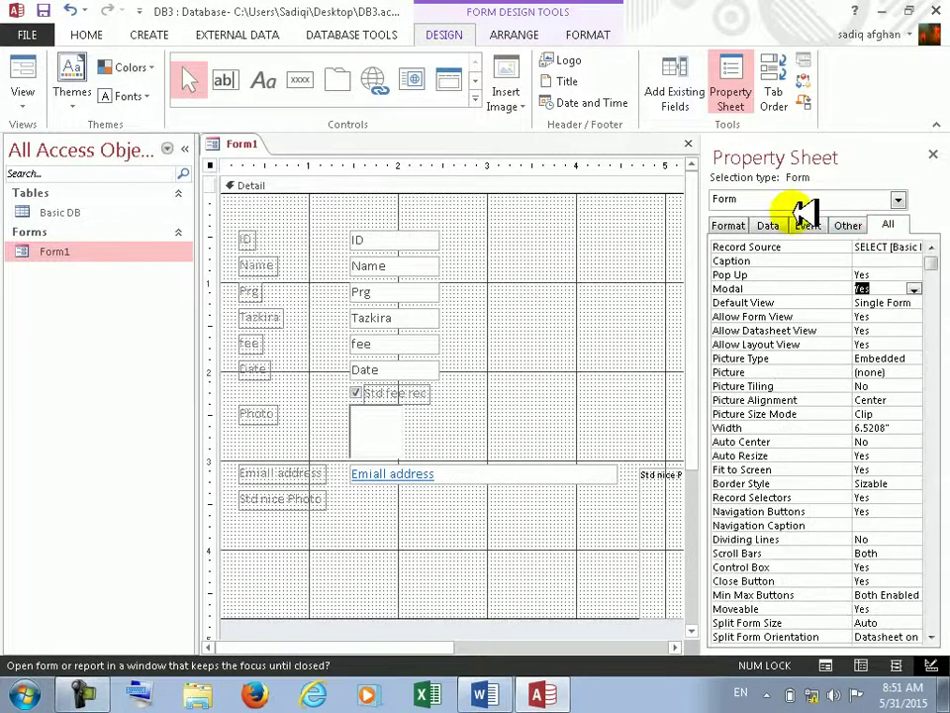
left_click(758, 224)
left_click(724, 224)
left_click(846, 223)
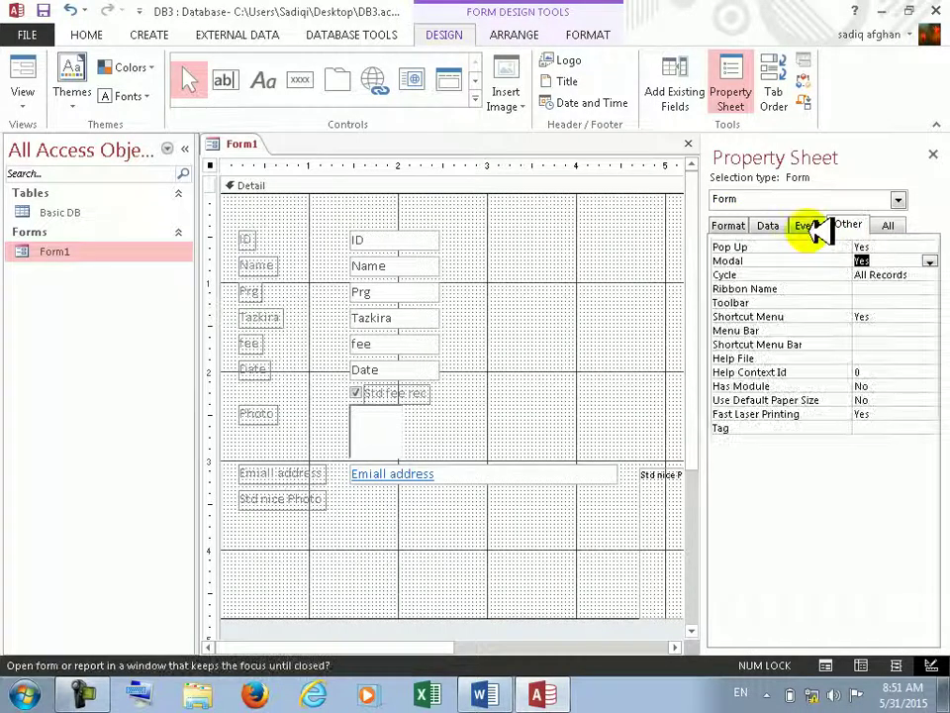
- Set Form1's On Load event to [Event Procedure] and open its code
left_click(817, 228)
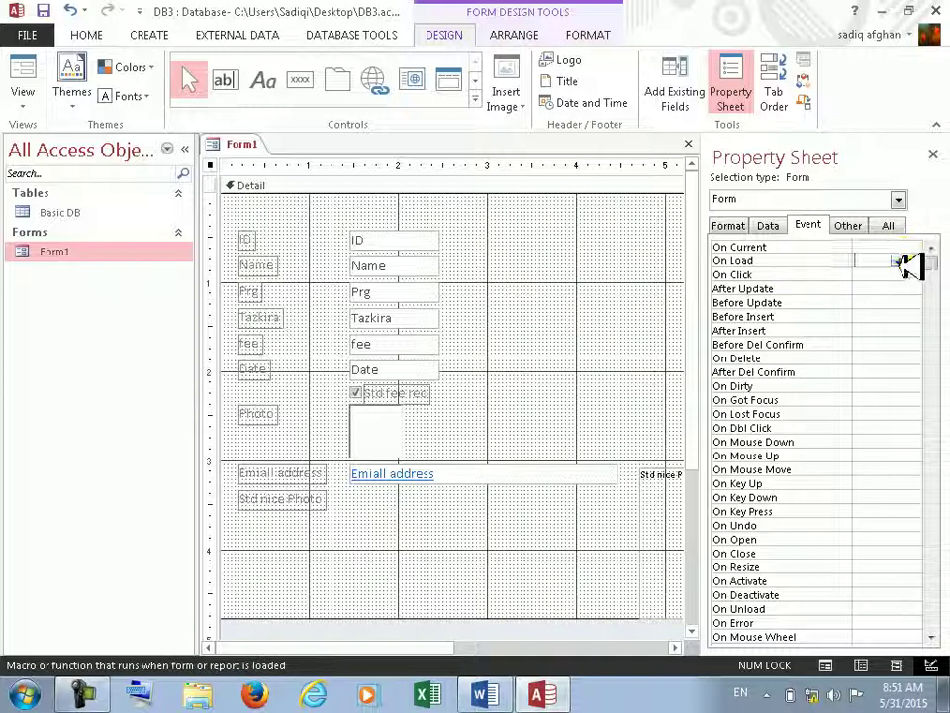
left_click(904, 261)
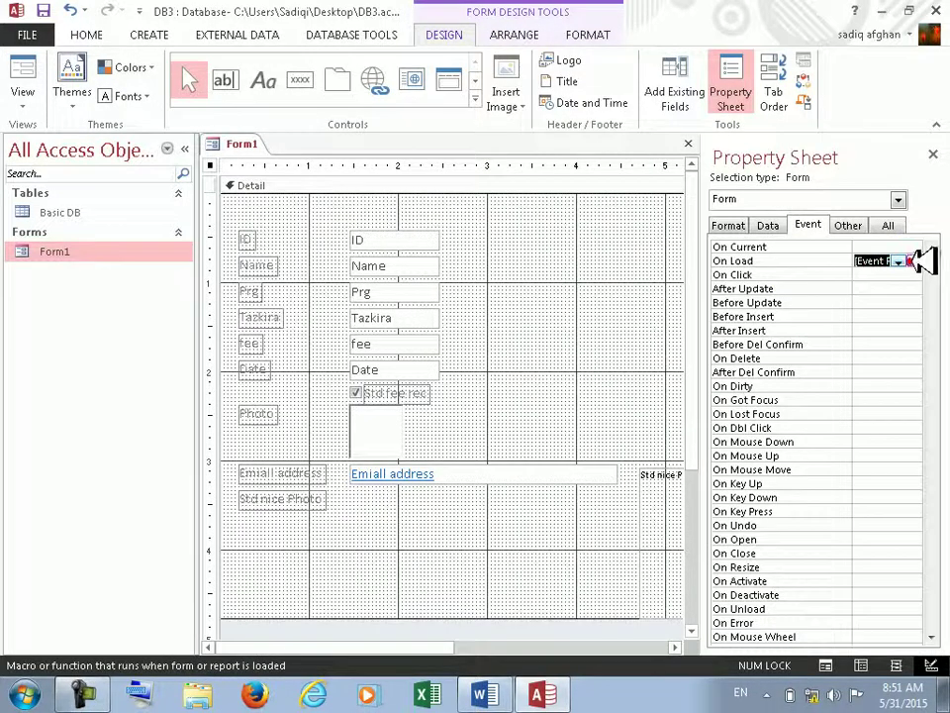
left_click(917, 260)
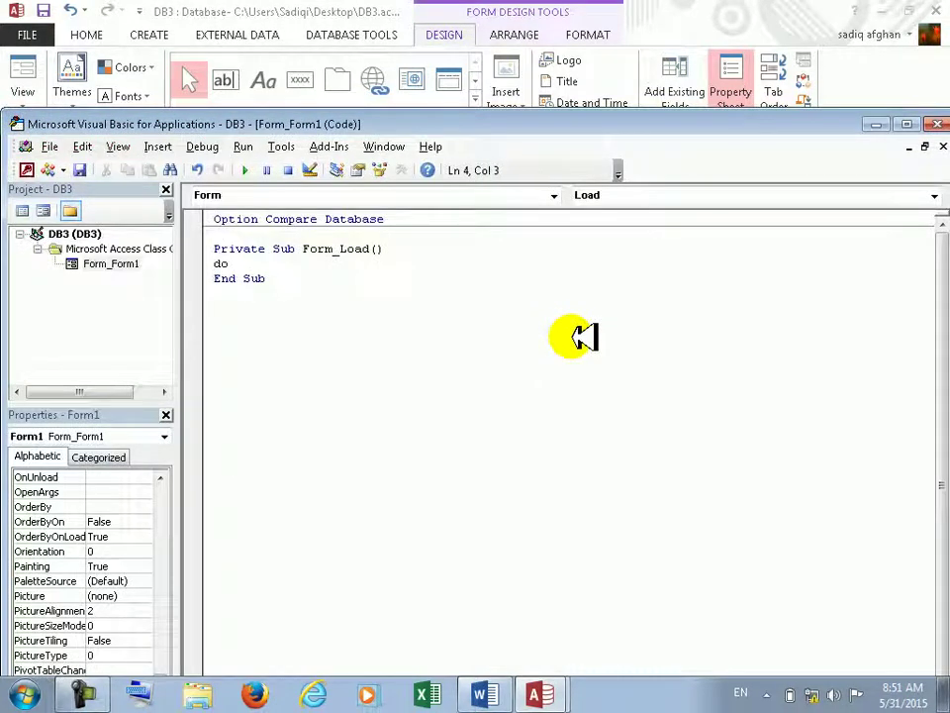
- Add DoCmd.Maximize to Form_Load, then preview the maximized Form1 and close it
type("docmd.Maximize")
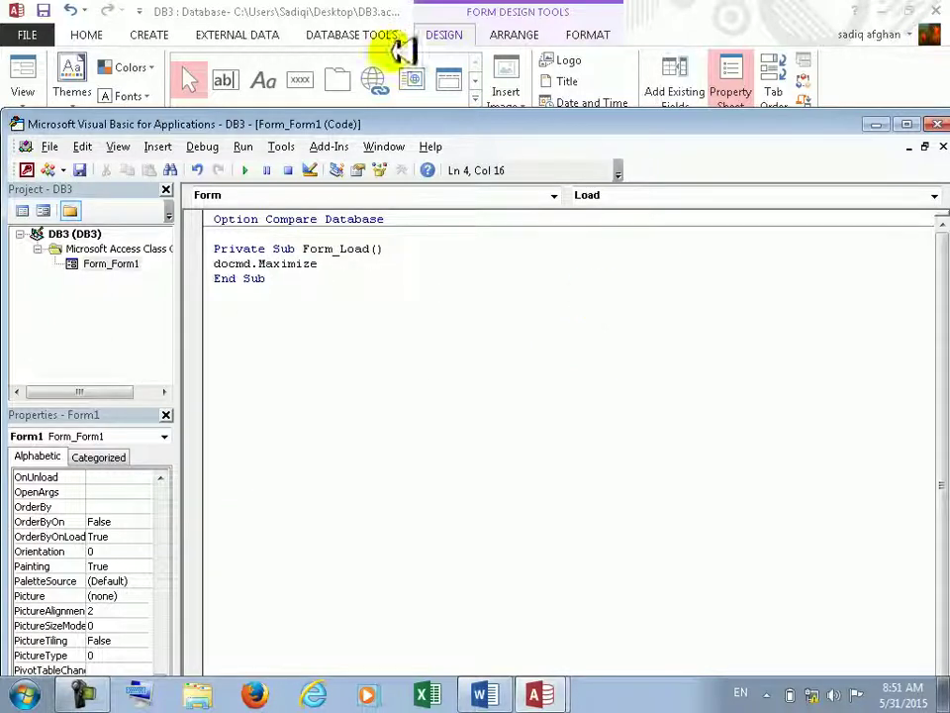
left_click(937, 124)
left_click(25, 75)
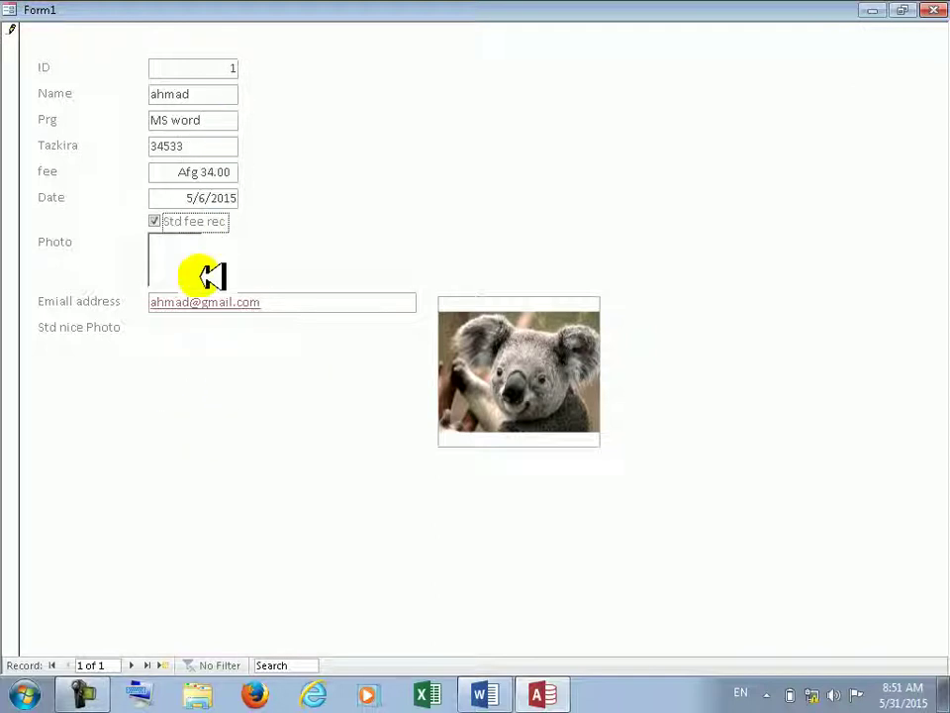
left_click(248, 197)
left_click(389, 172)
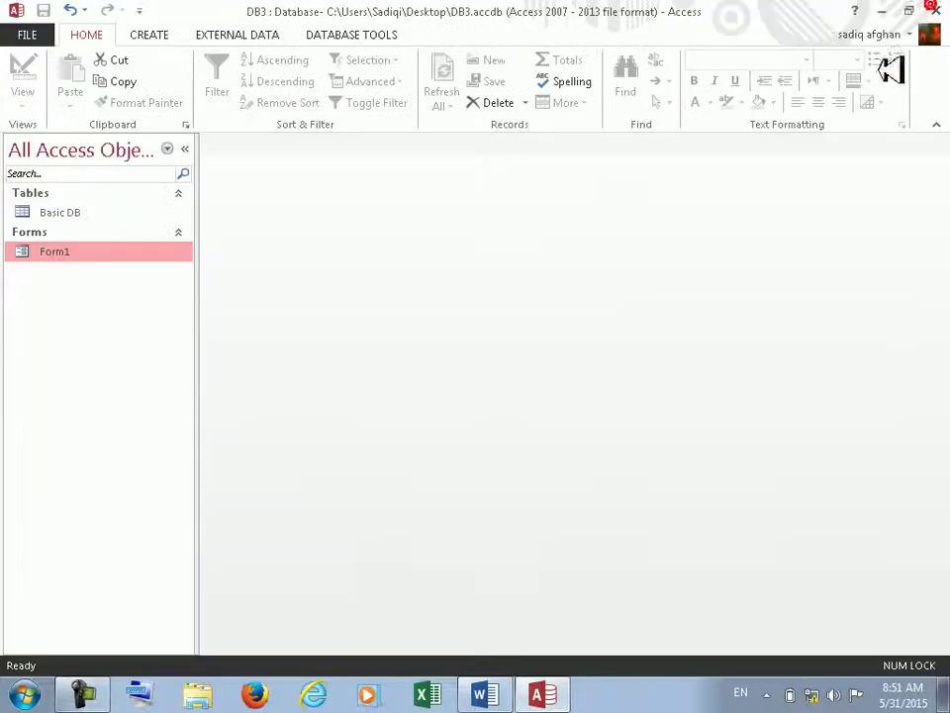
left_click(933, 10)
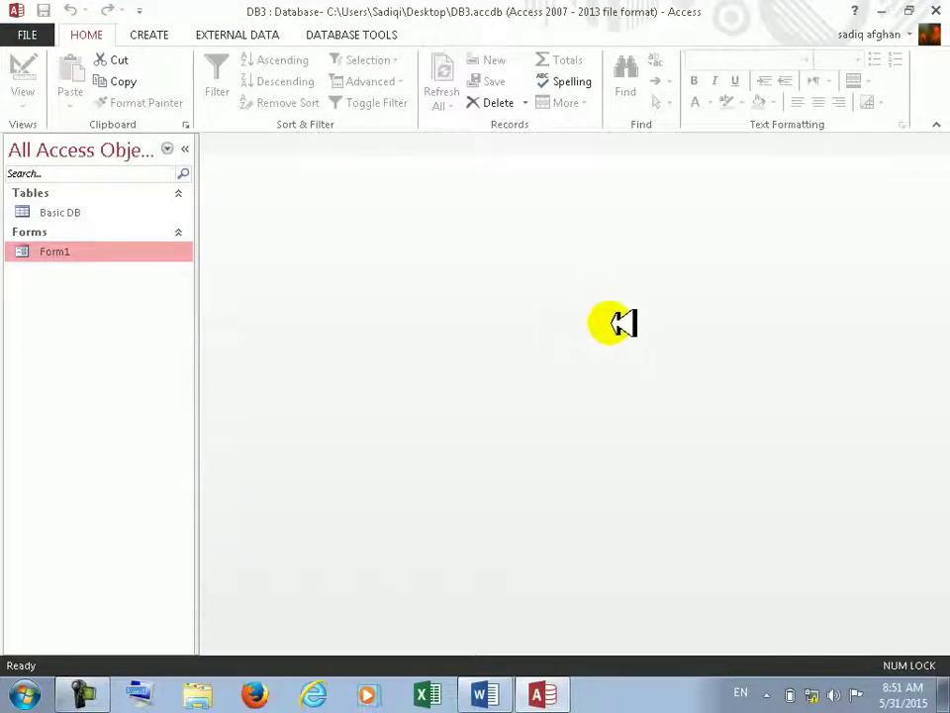
- Open the Basic DB table in Design View and browse data types for a new row
left_click(86, 218)
double_click(86, 218)
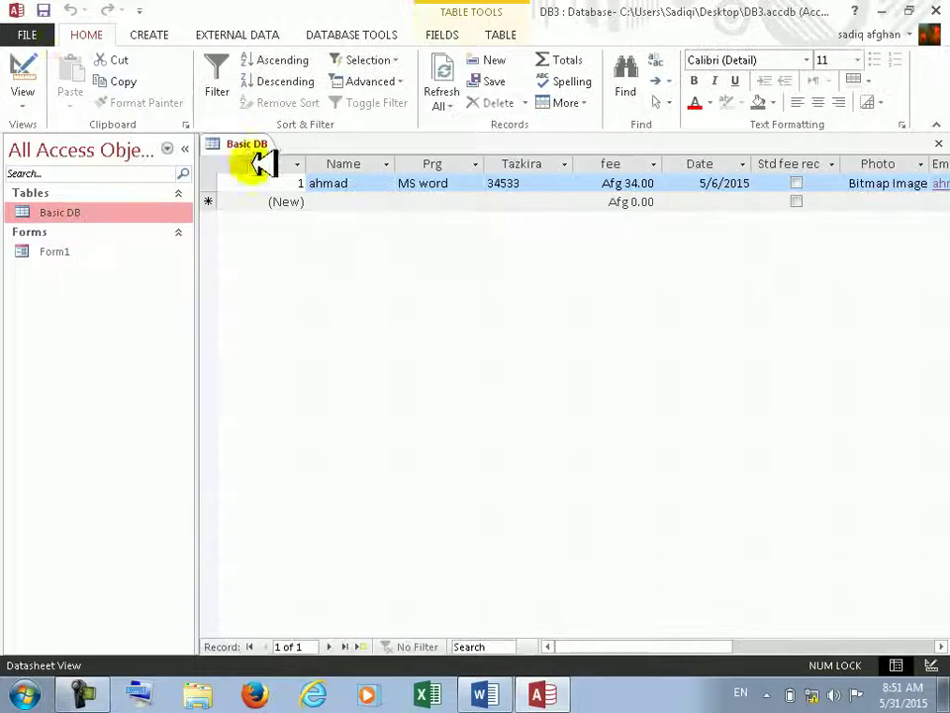
left_click(22, 66)
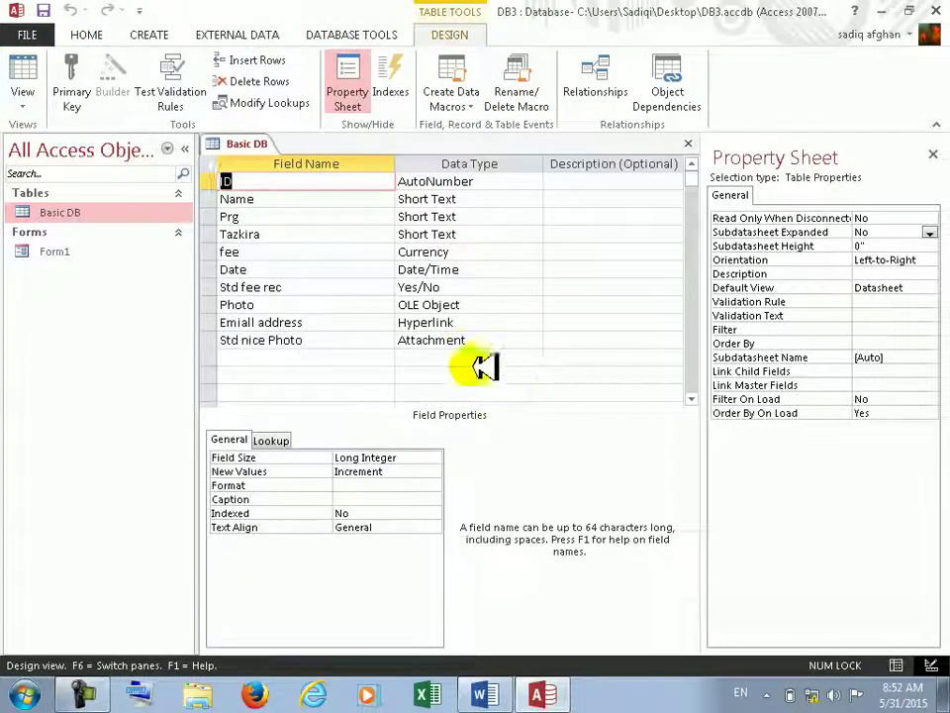
left_click(332, 356)
left_click(475, 356)
left_click(544, 358)
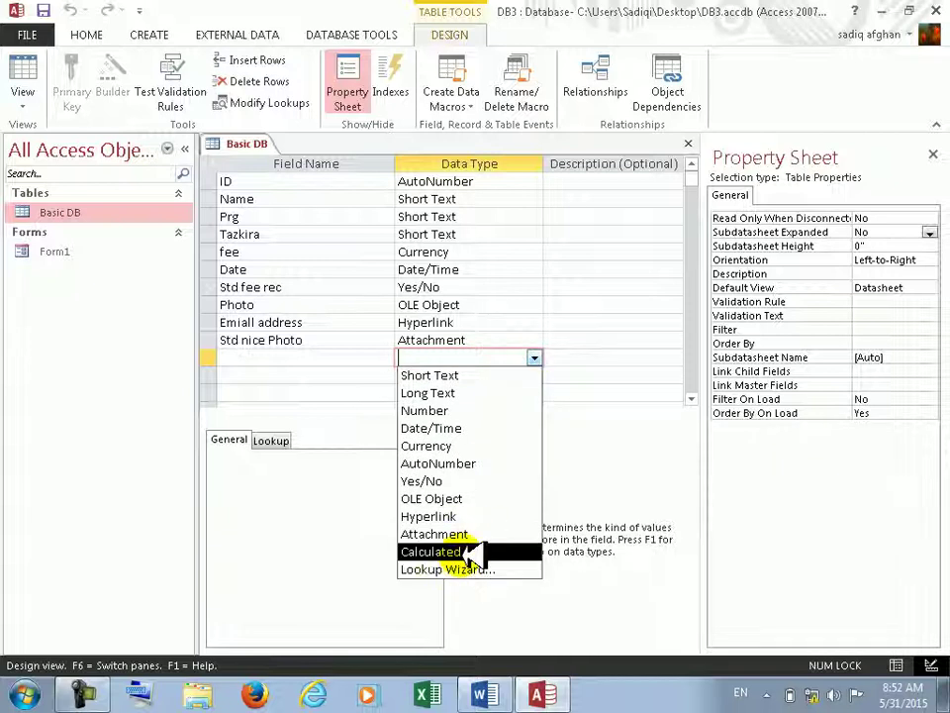
left_click(673, 454)
left_click(282, 364)
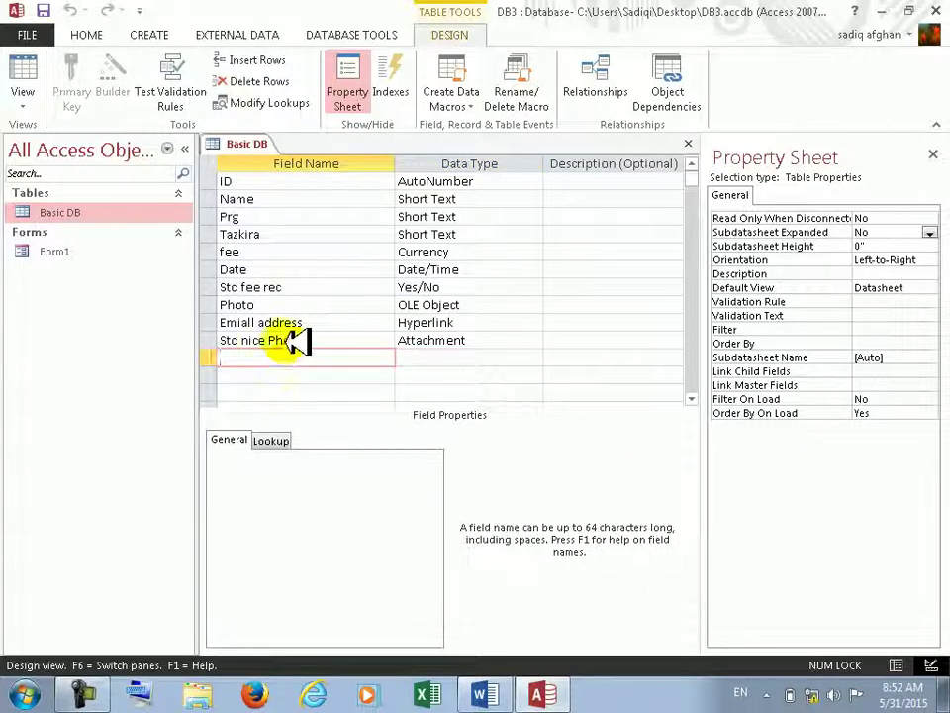
- Change the fee and Std fee rec fields' data type to Number
left_click(465, 266)
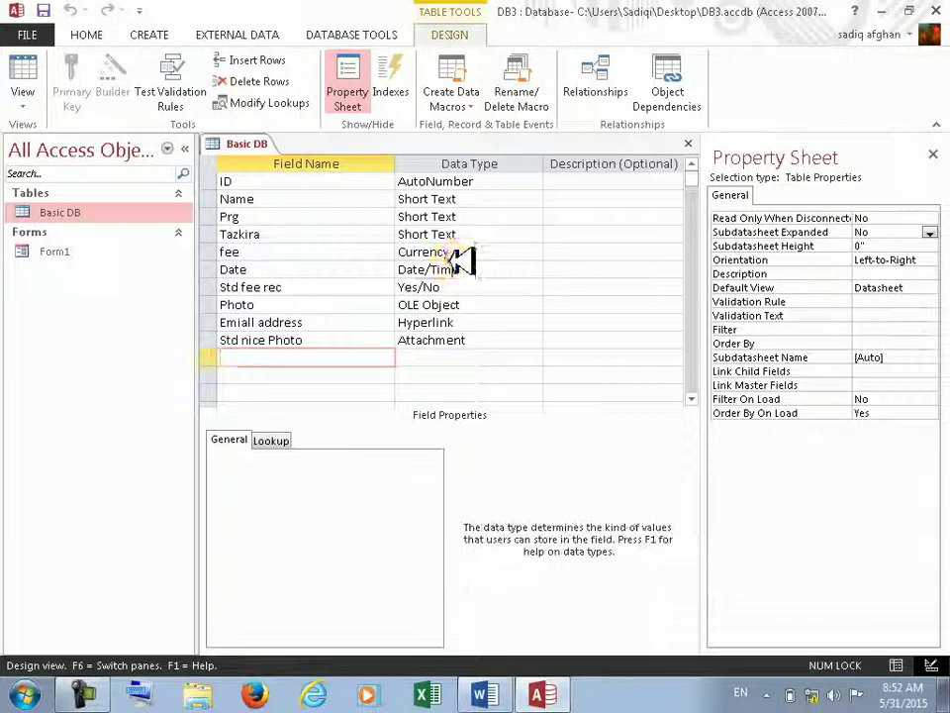
left_click(499, 252)
left_click(533, 252)
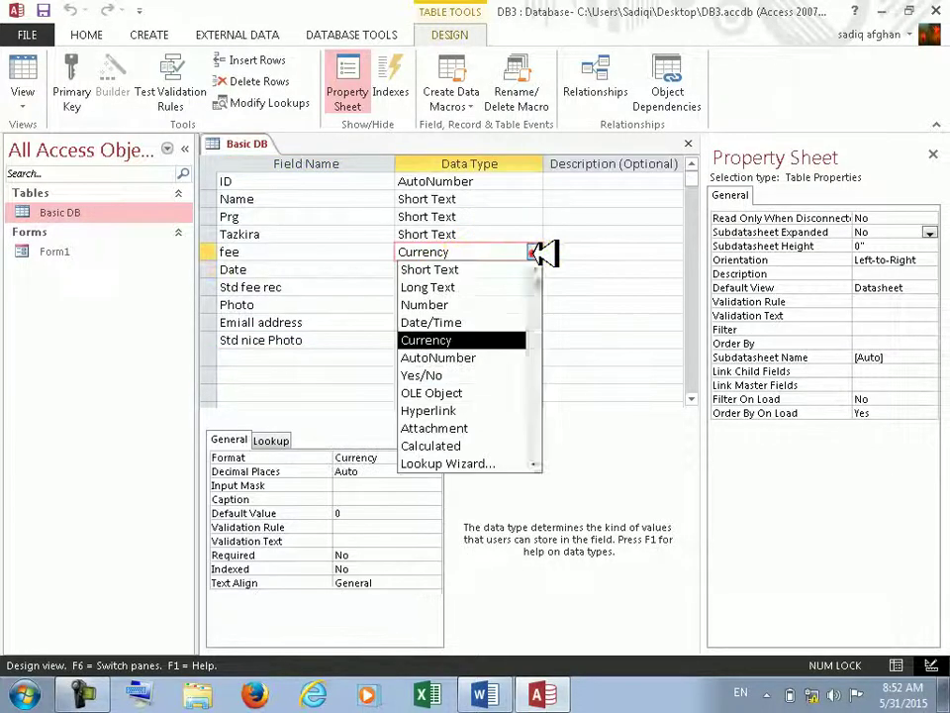
left_click(463, 304)
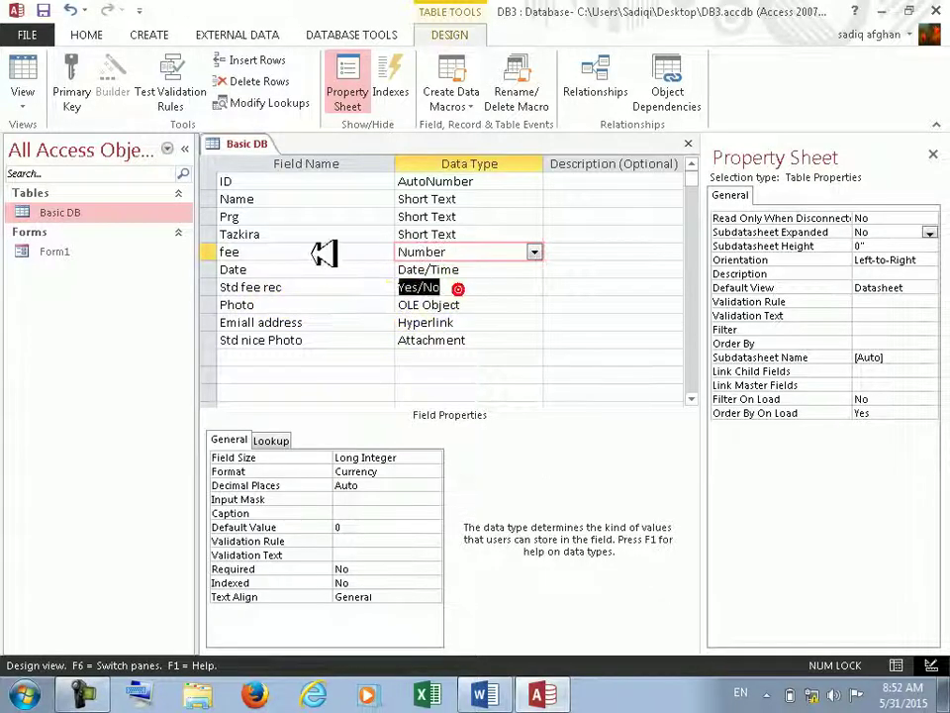
left_click(457, 288)
left_click(535, 287)
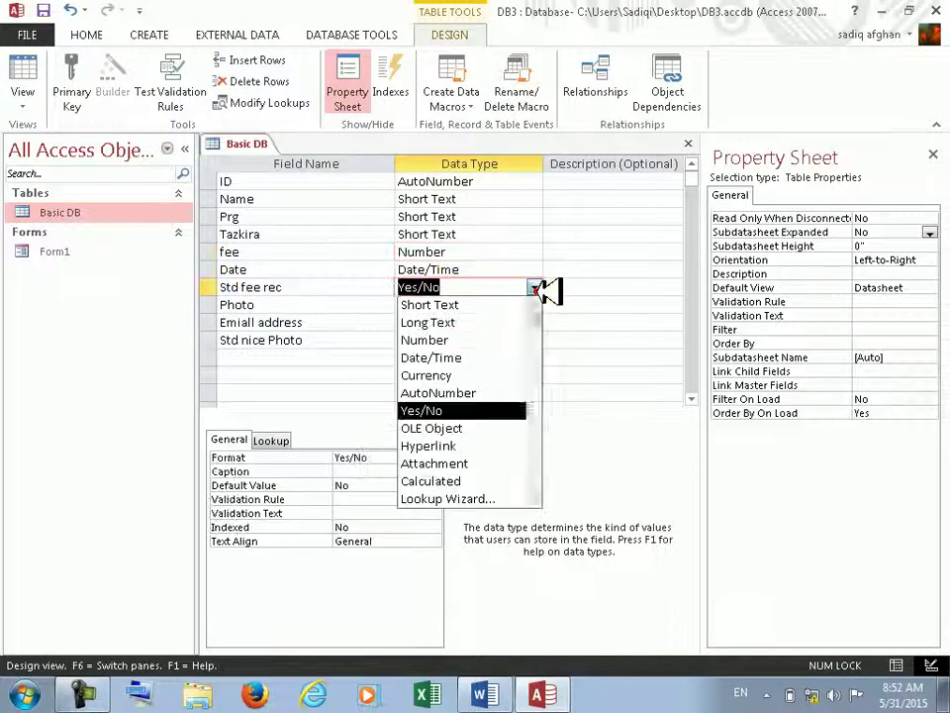
left_click(465, 340)
- Add a new field named total in the empty row below the existing fields
left_click(450, 390)
left_click(452, 358)
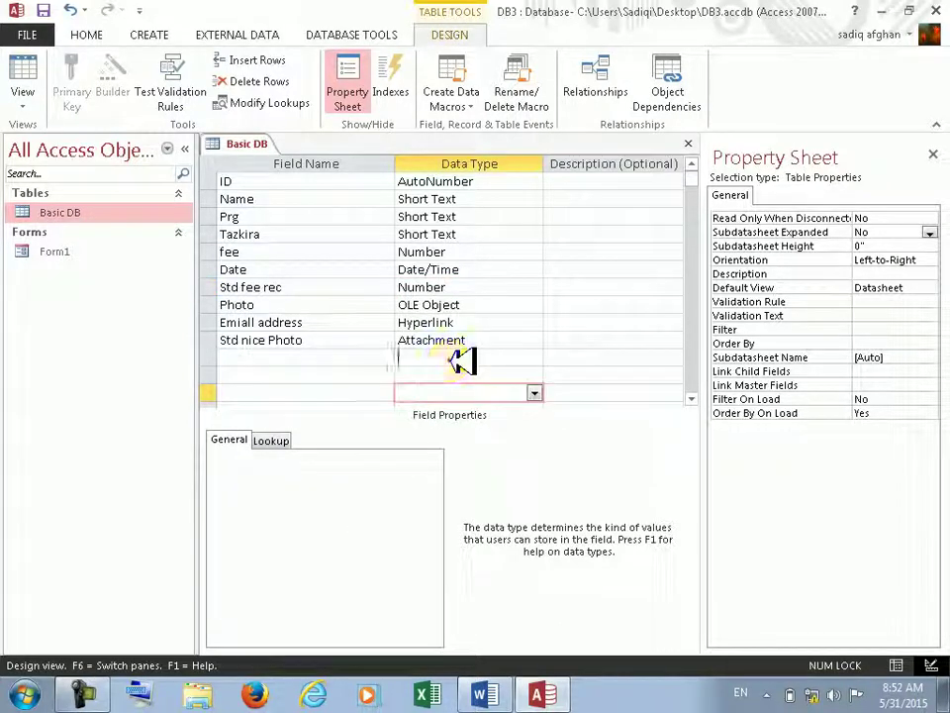
left_click(303, 351)
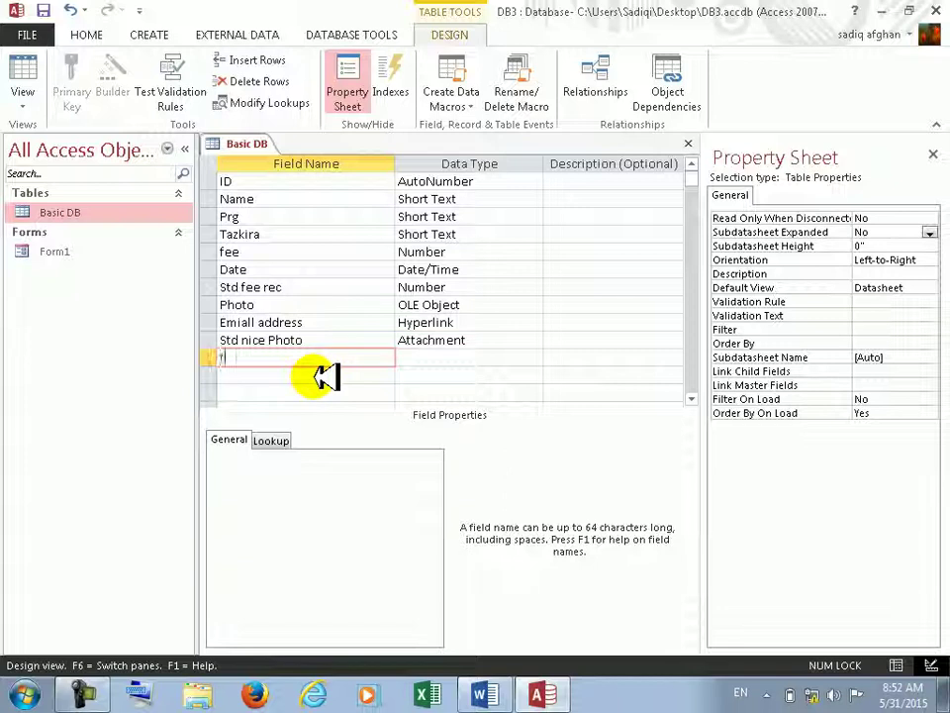
key("Tab")
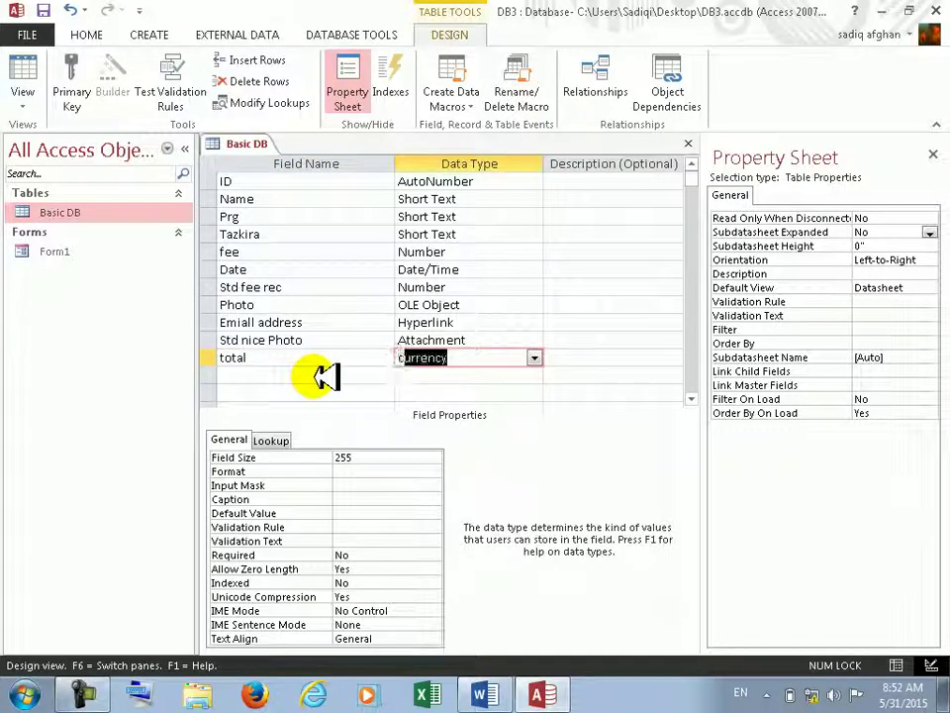
- Make total a Calculated field with the expression fee+[Std fee rec]
left_click(638, 349)
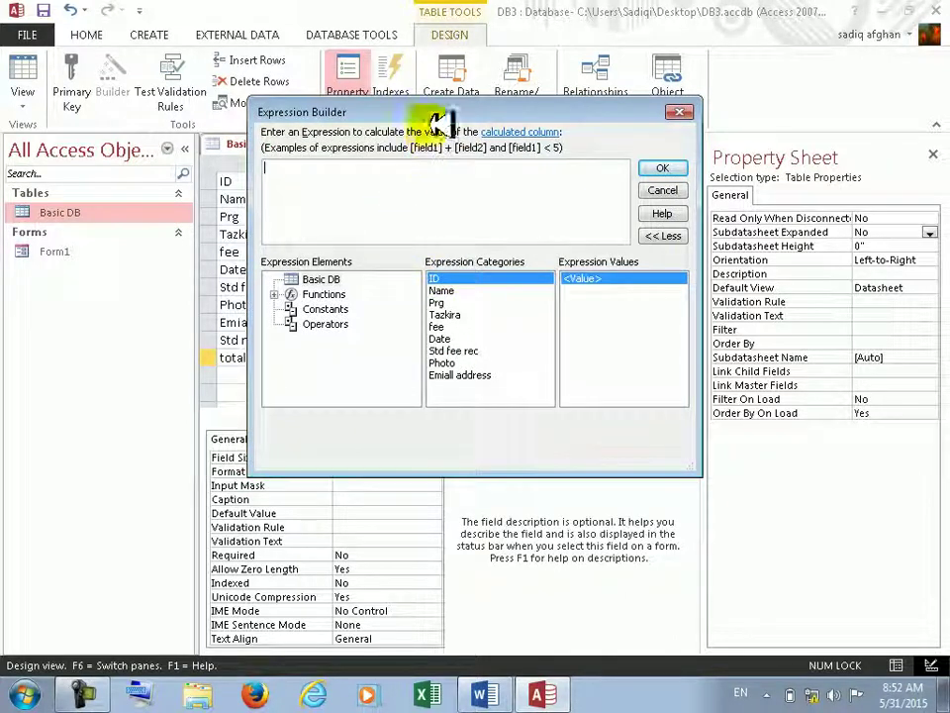
left_click_drag(440, 109, 532, 210)
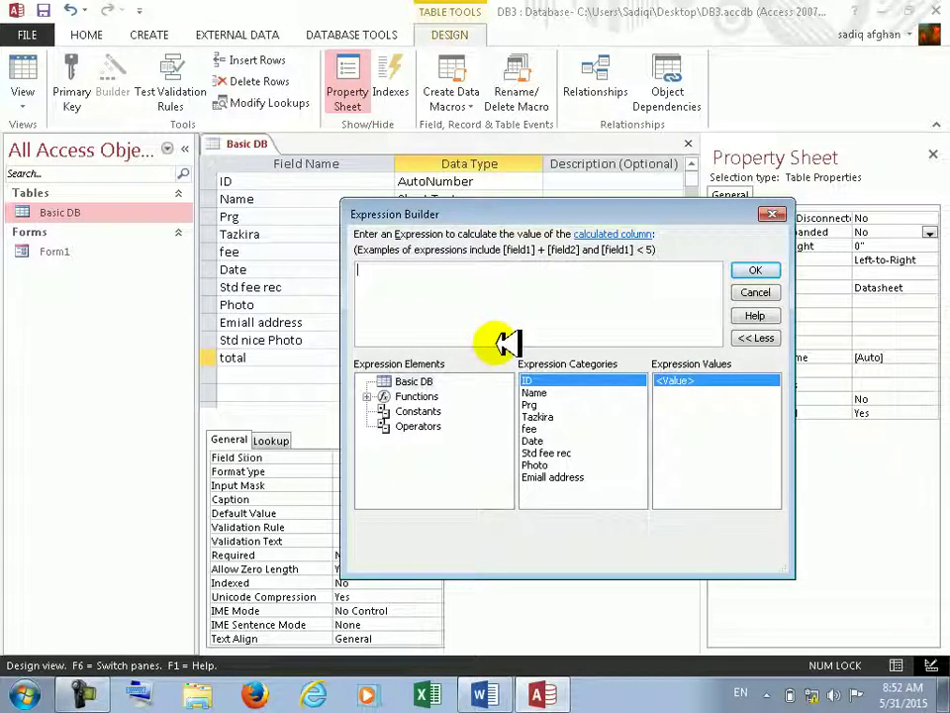
type("fee")
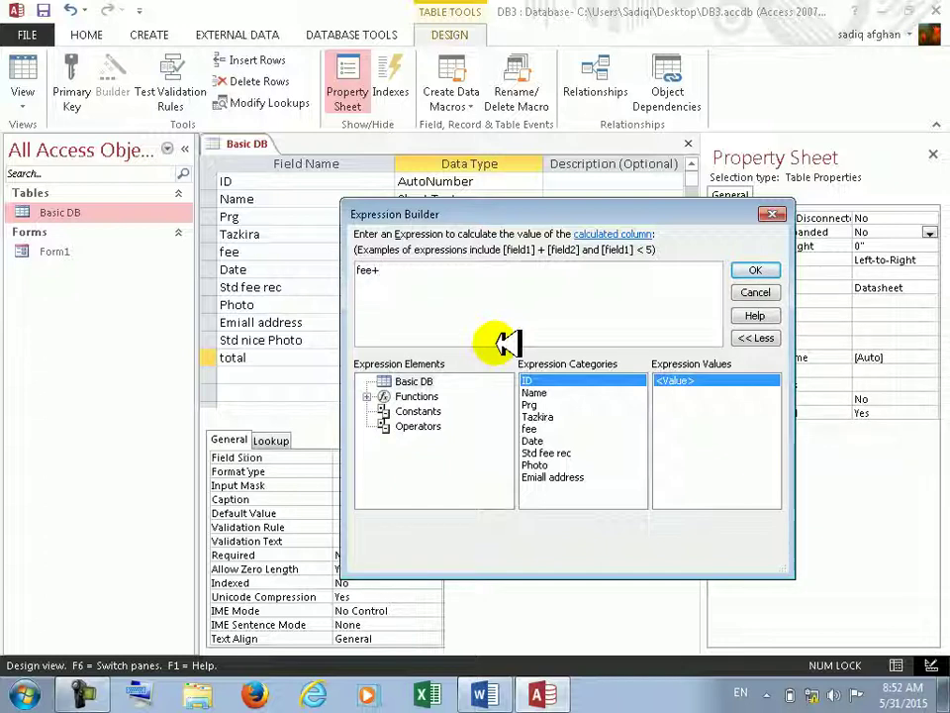
type("+sd")
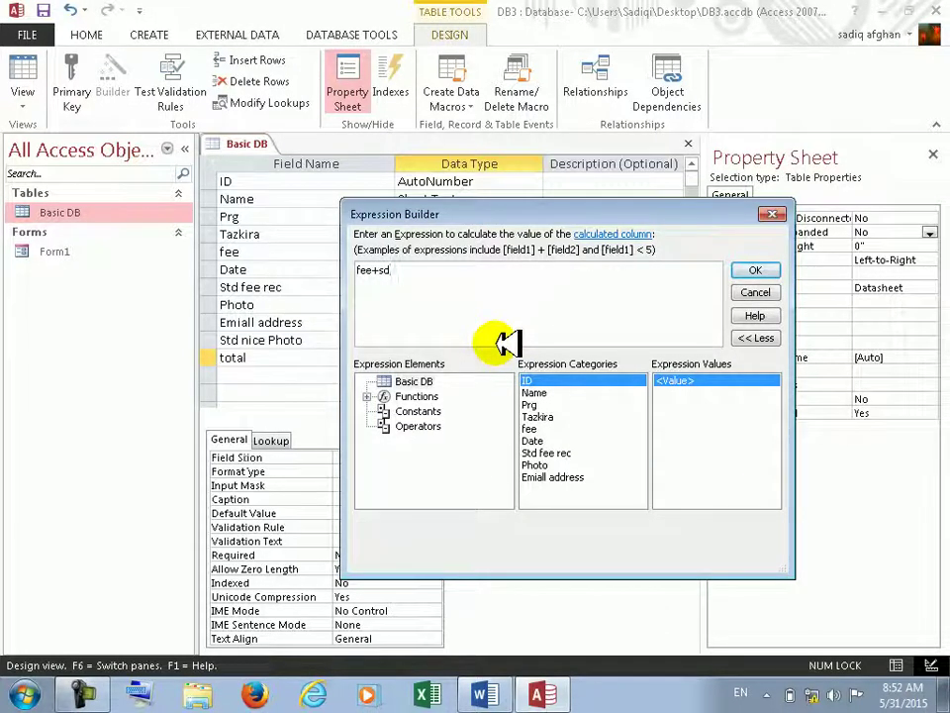
key("BackSpace")
type("td")
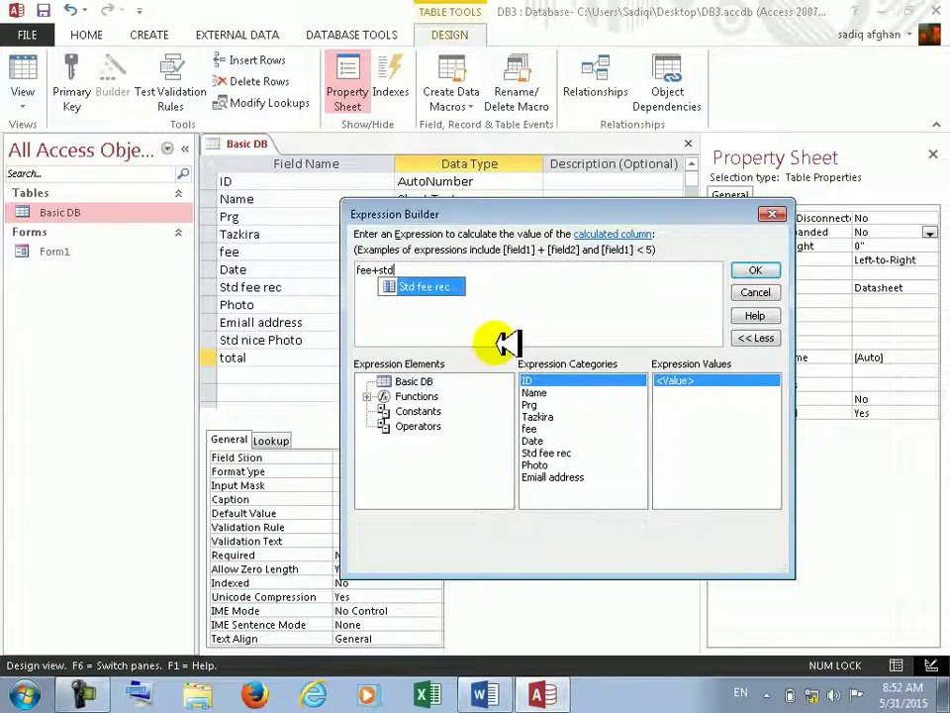
double_click(422, 287)
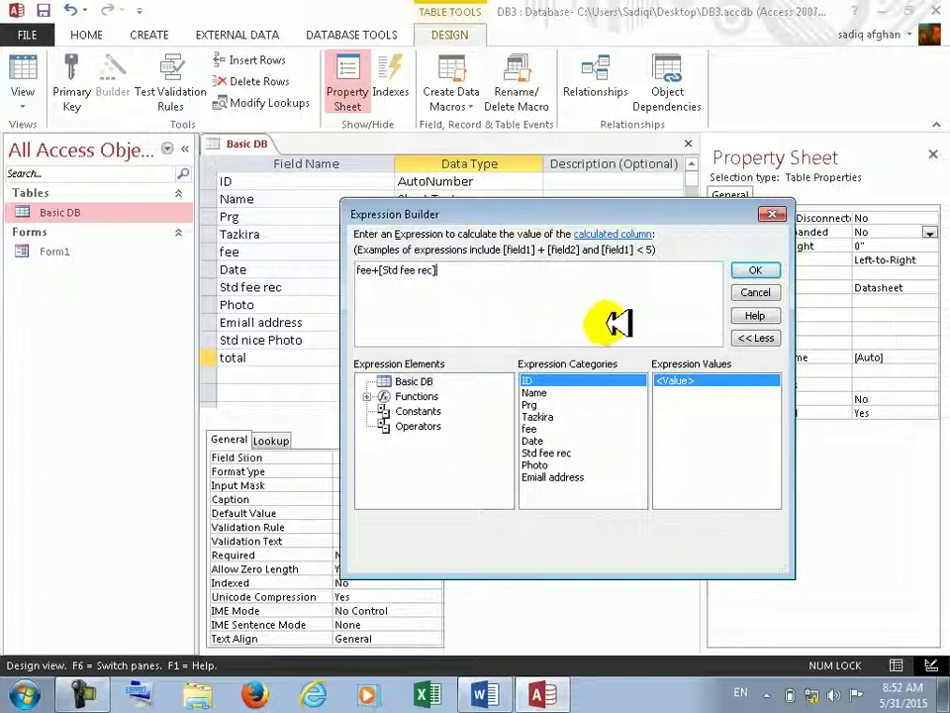
left_click(754, 270)
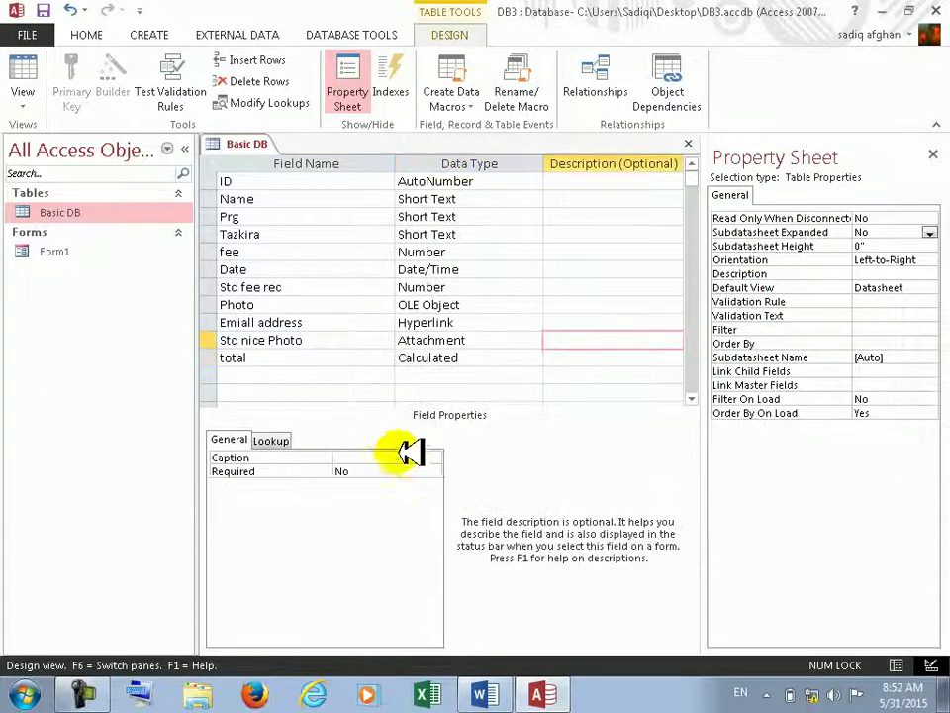
- Save the table, accepting both calculated-column warnings, and view it as a datasheet
left_click(23, 79)
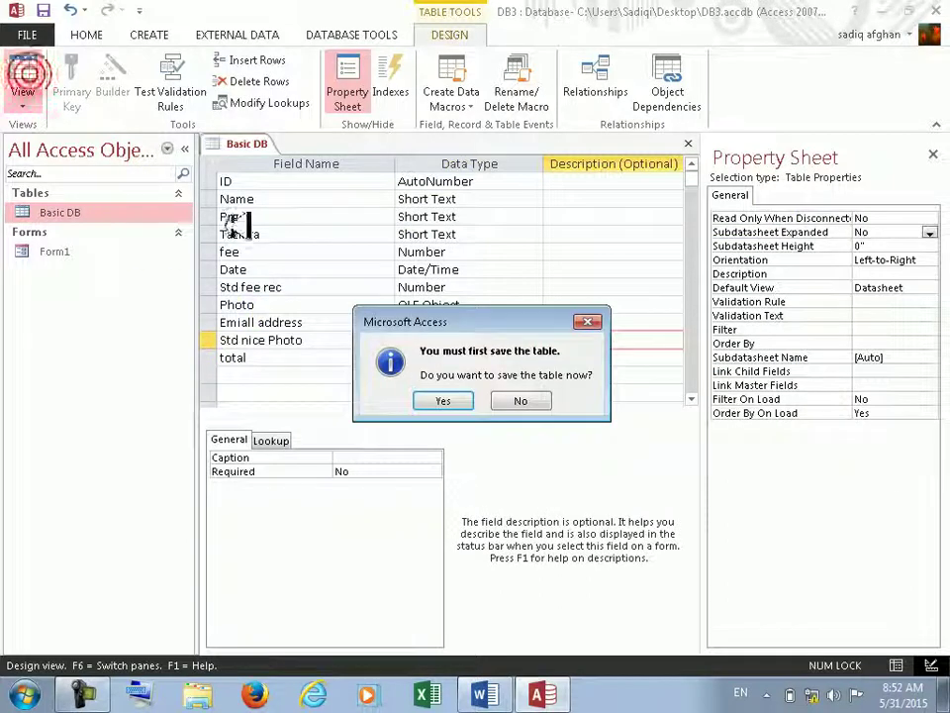
left_click(446, 397)
left_click(447, 409)
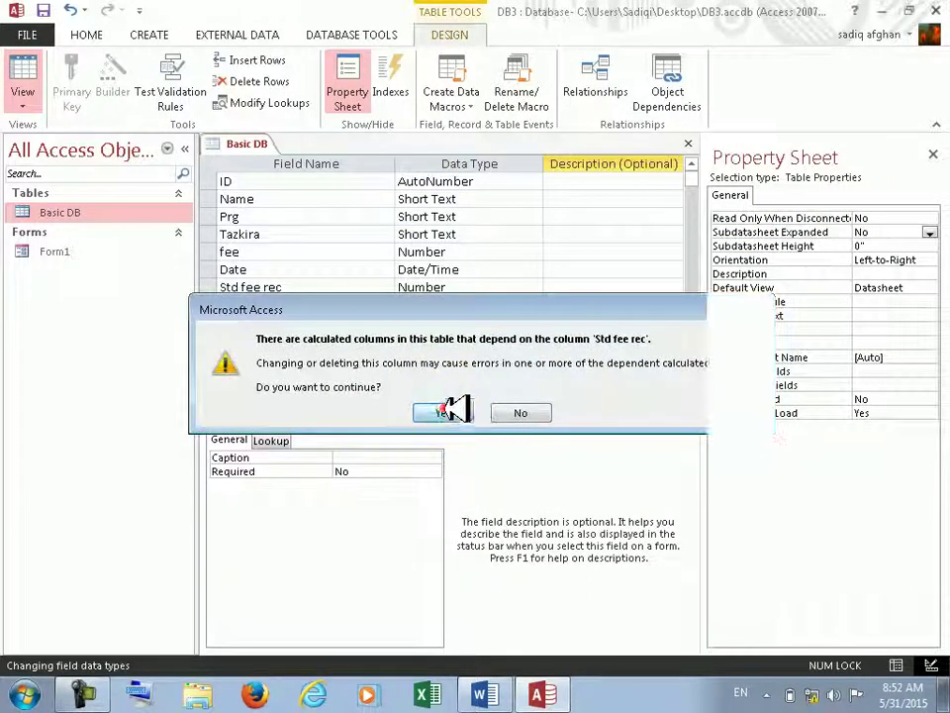
left_click(445, 412)
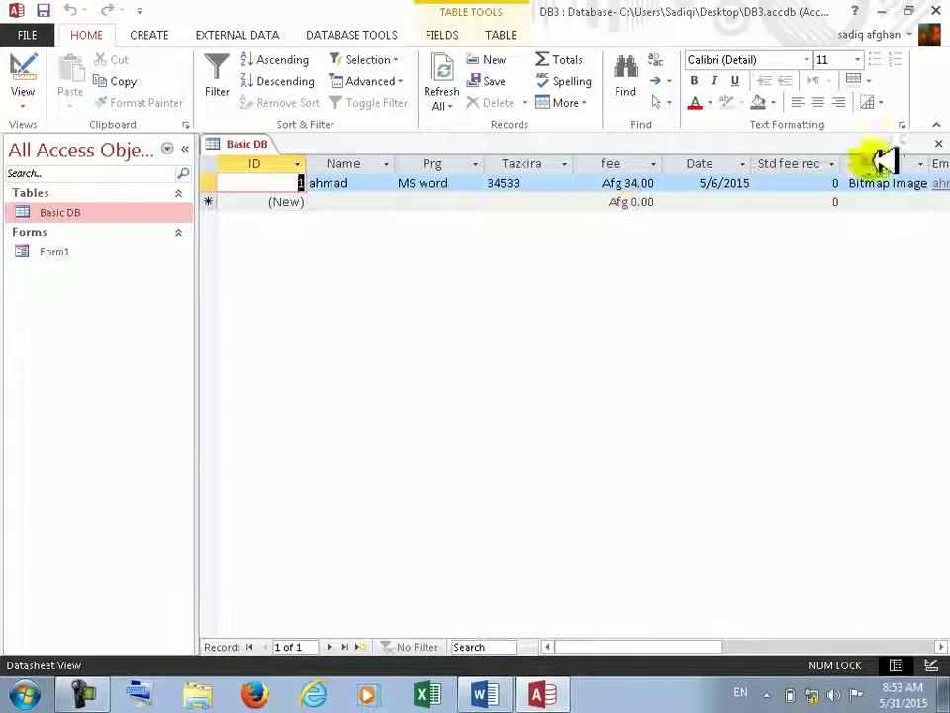
- Delete the Email address and attachment fields from the Basic DB datasheet
left_click(768, 184)
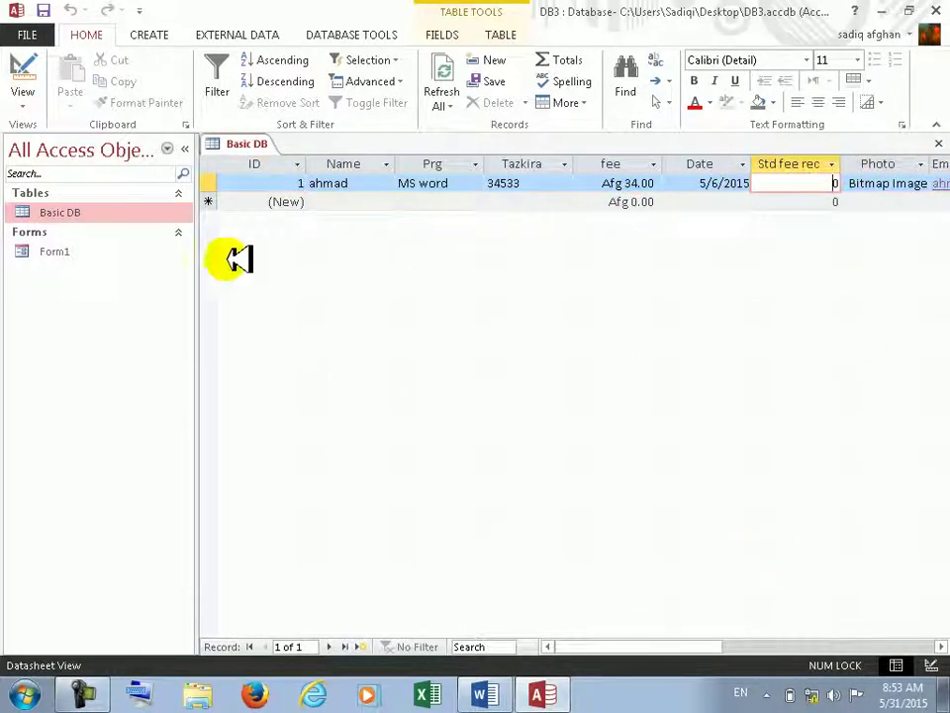
left_click(184, 148)
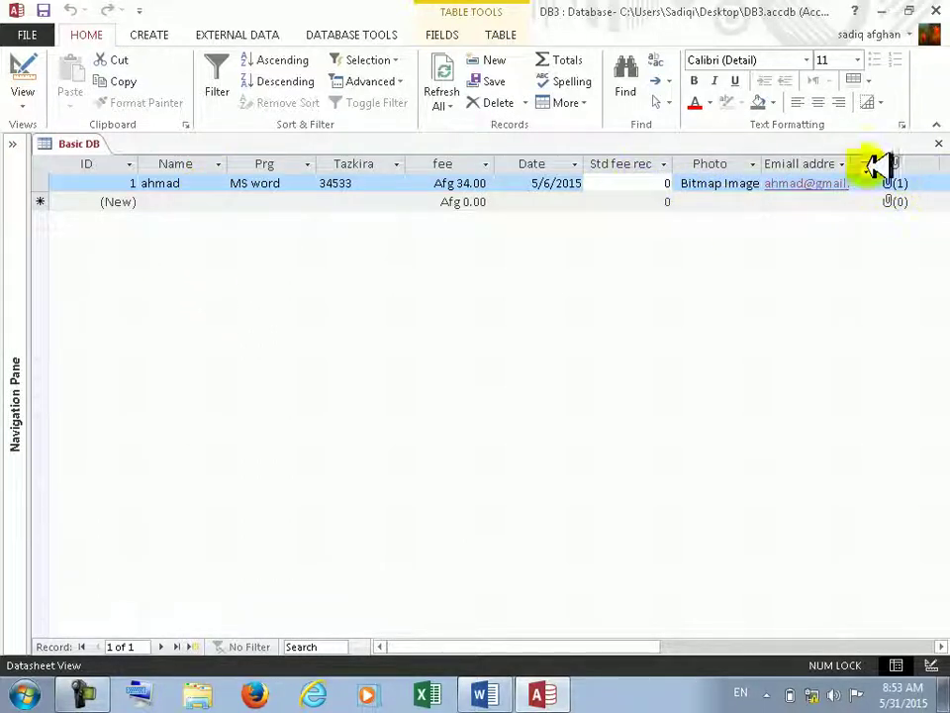
right_click(822, 159)
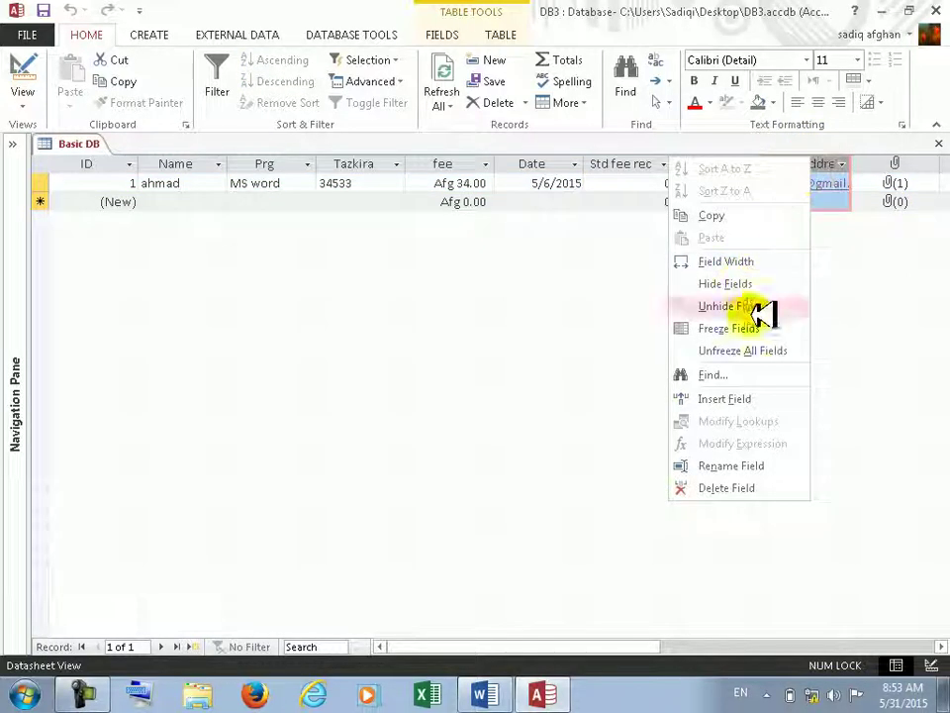
left_click(727, 485)
left_click(445, 400)
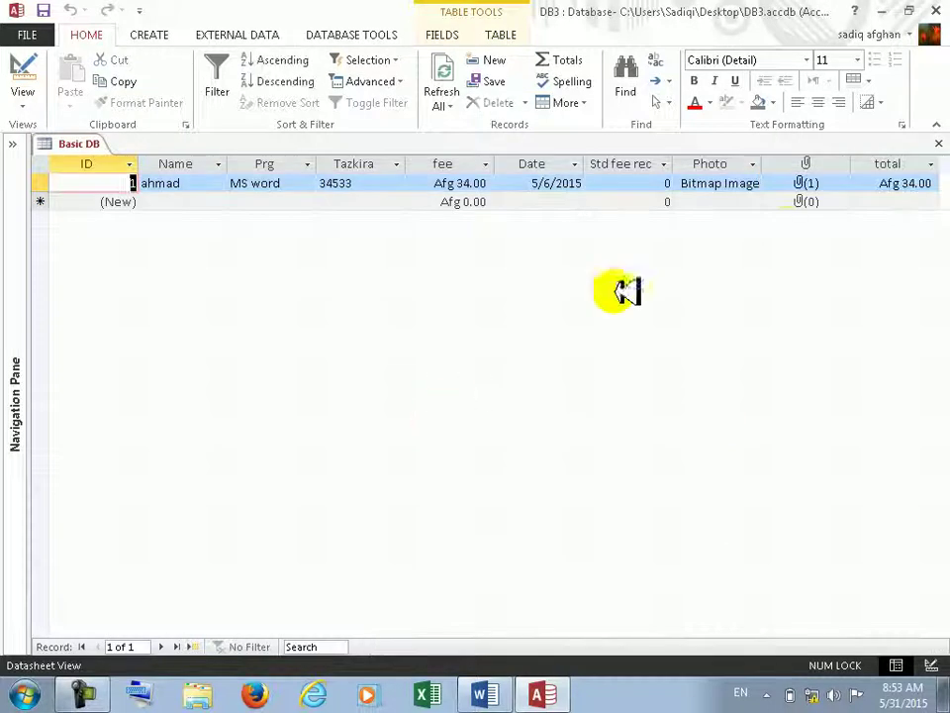
right_click(817, 158)
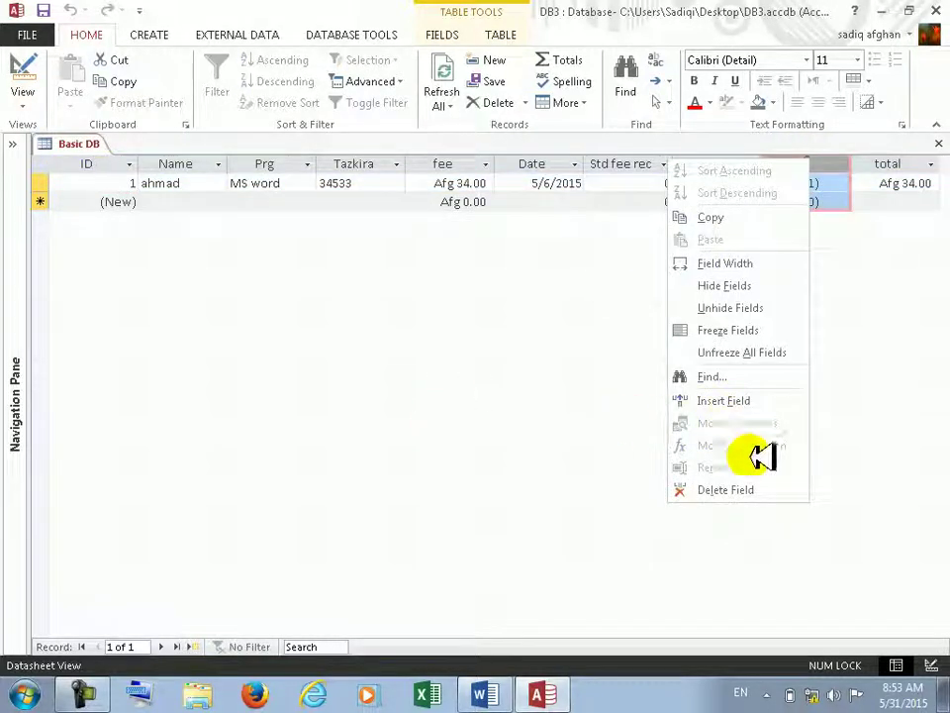
left_click(742, 490)
left_click(445, 400)
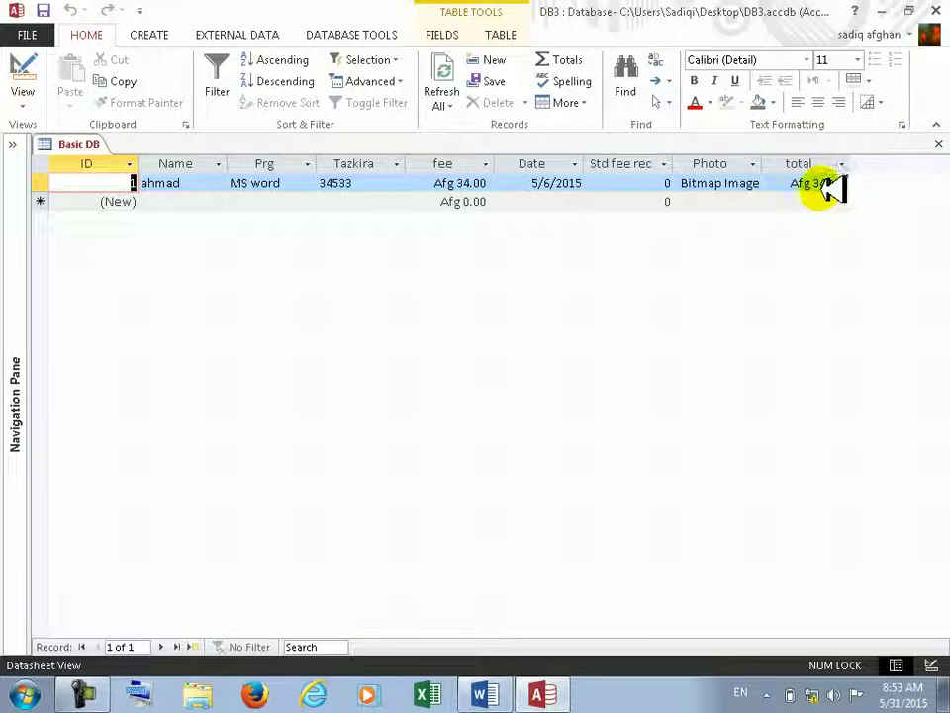
- Enter 30 as record 1's Std fee rec so total shows Afg 64.00
left_click(635, 184)
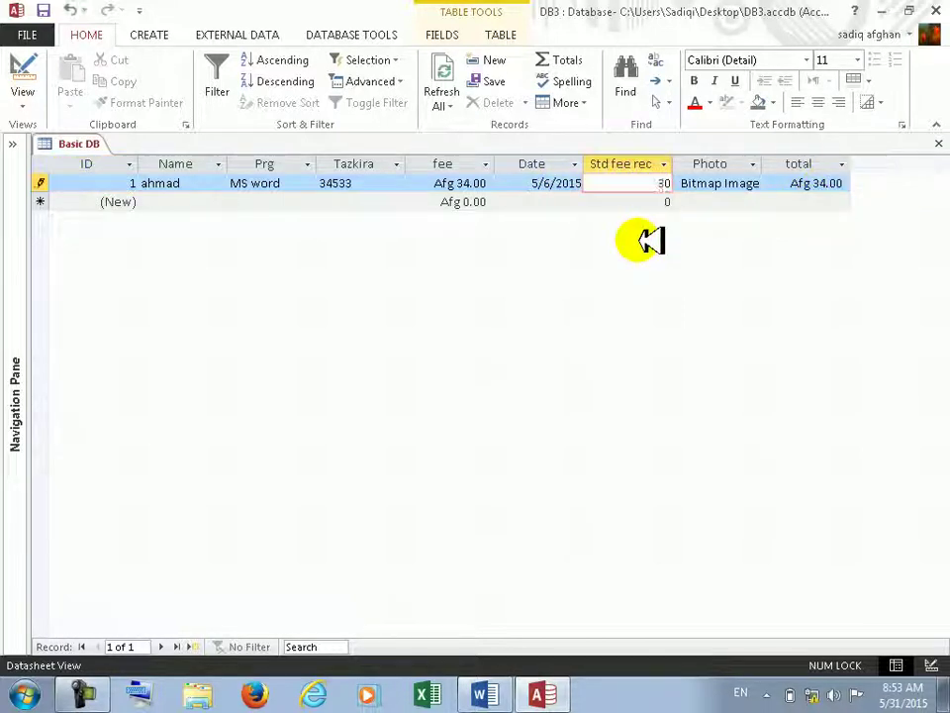
type("3")
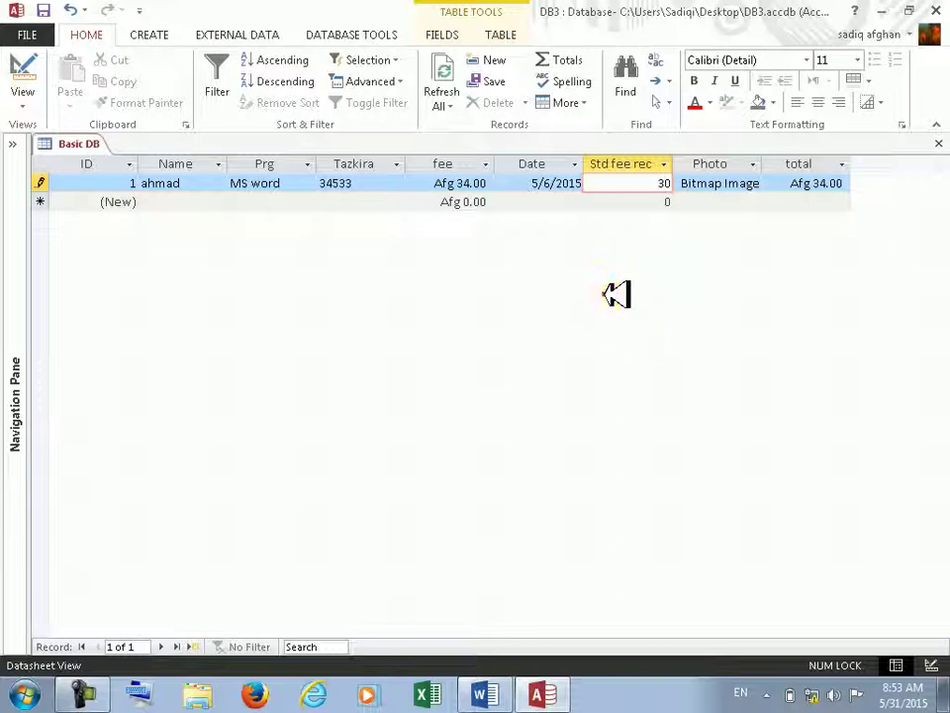
left_click(737, 188)
left_click(661, 306)
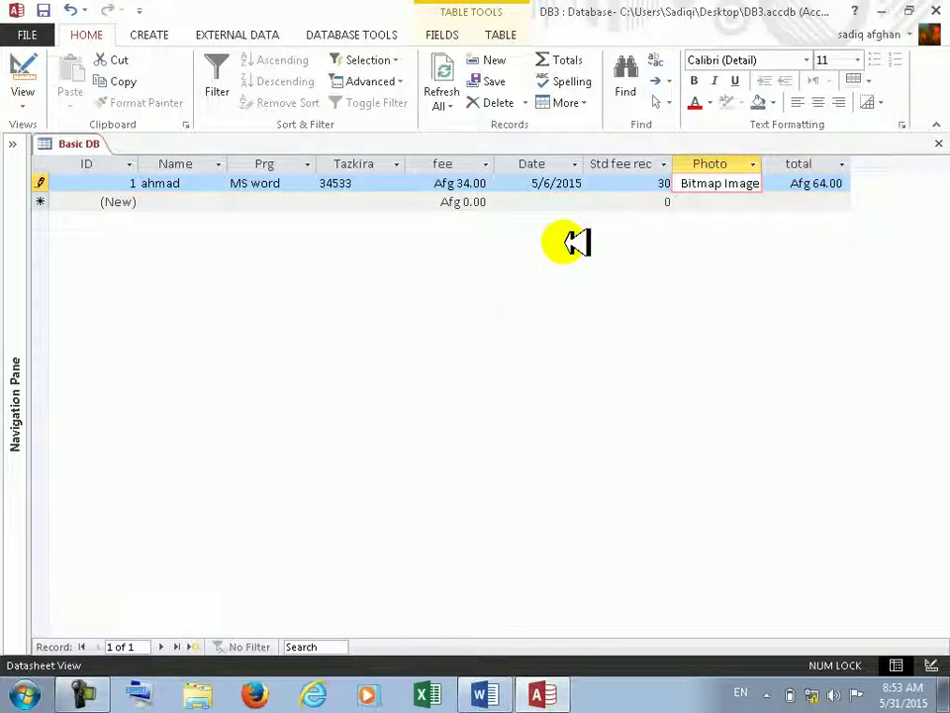
left_click(170, 35)
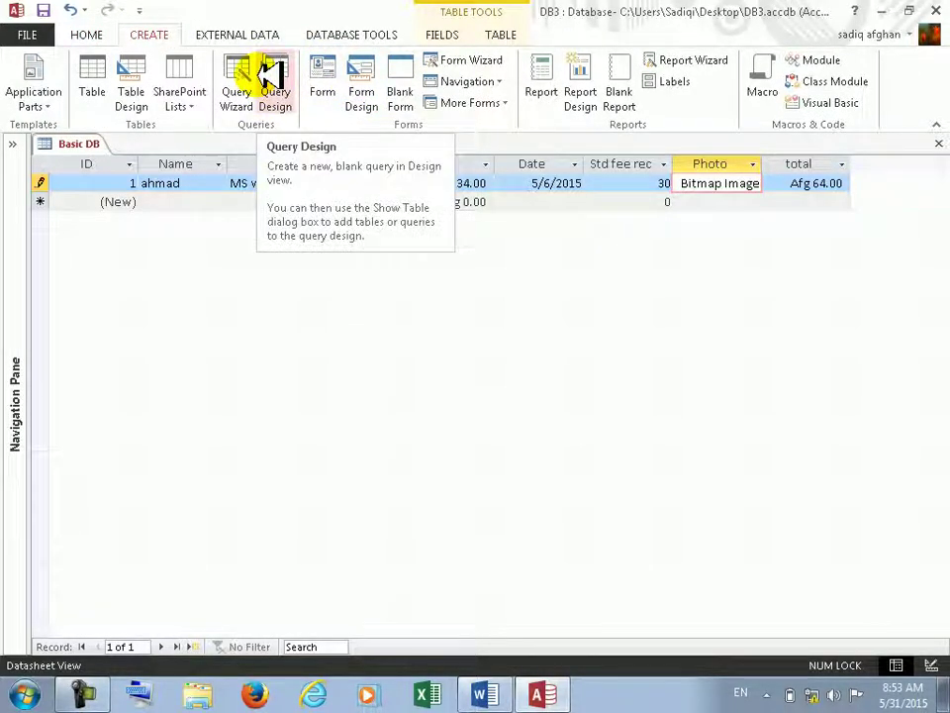
- Return Basic DB to Design View and choose Lookup Wizard as Prg's data type
left_click(91, 33)
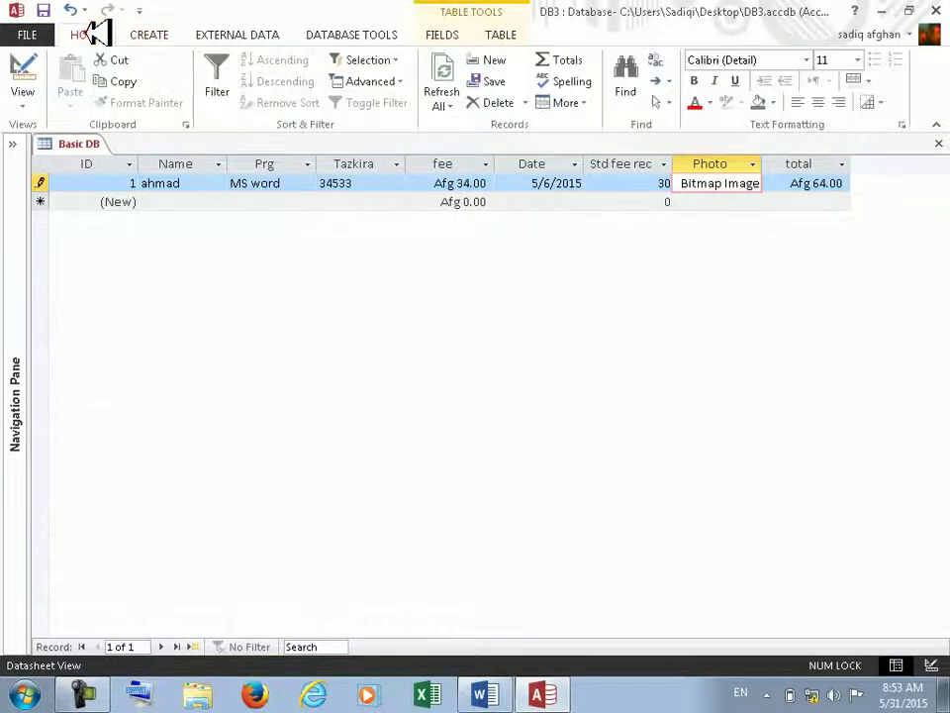
left_click(24, 74)
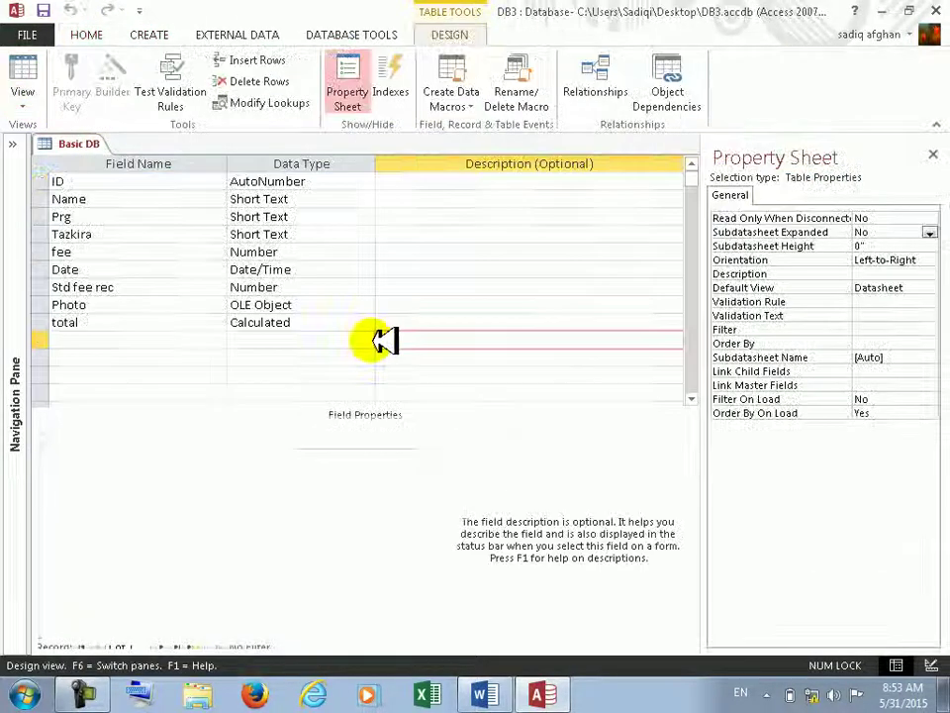
left_click(308, 336)
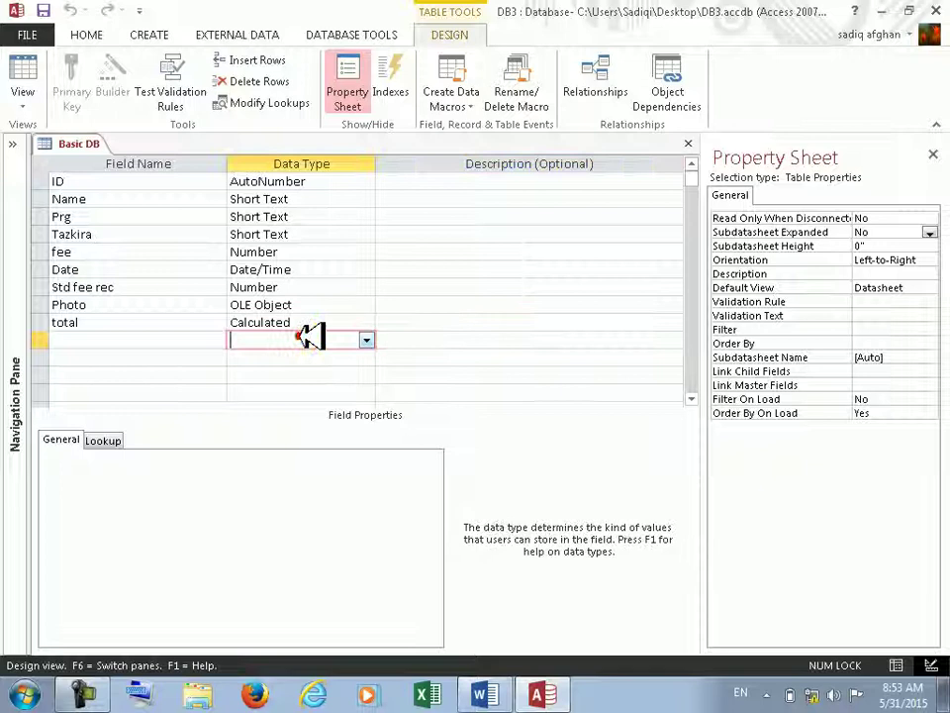
left_click(368, 337)
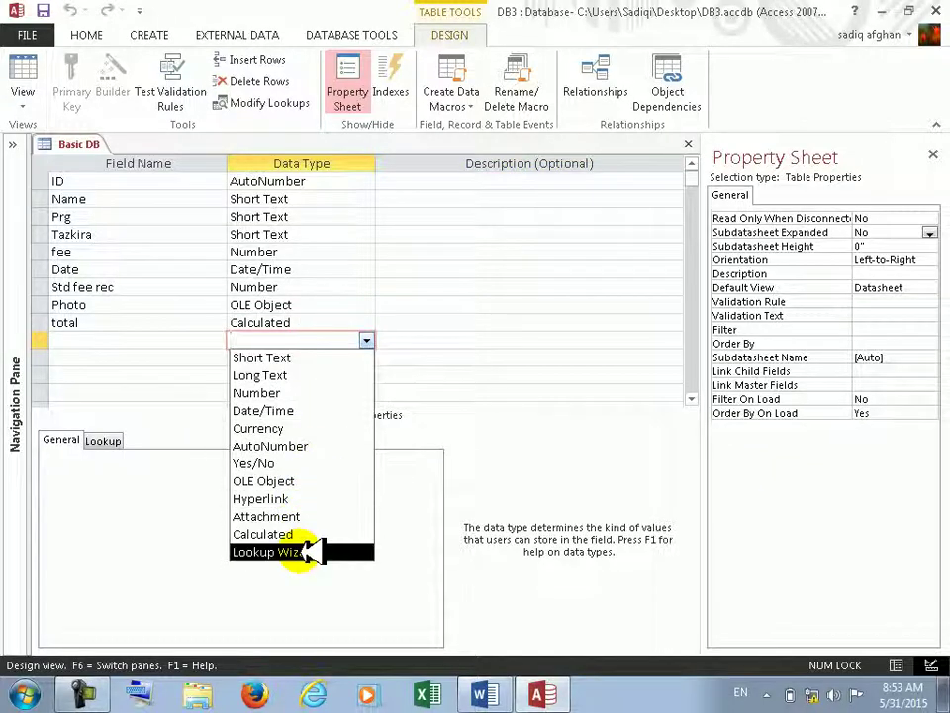
left_click(106, 216)
left_click(304, 215)
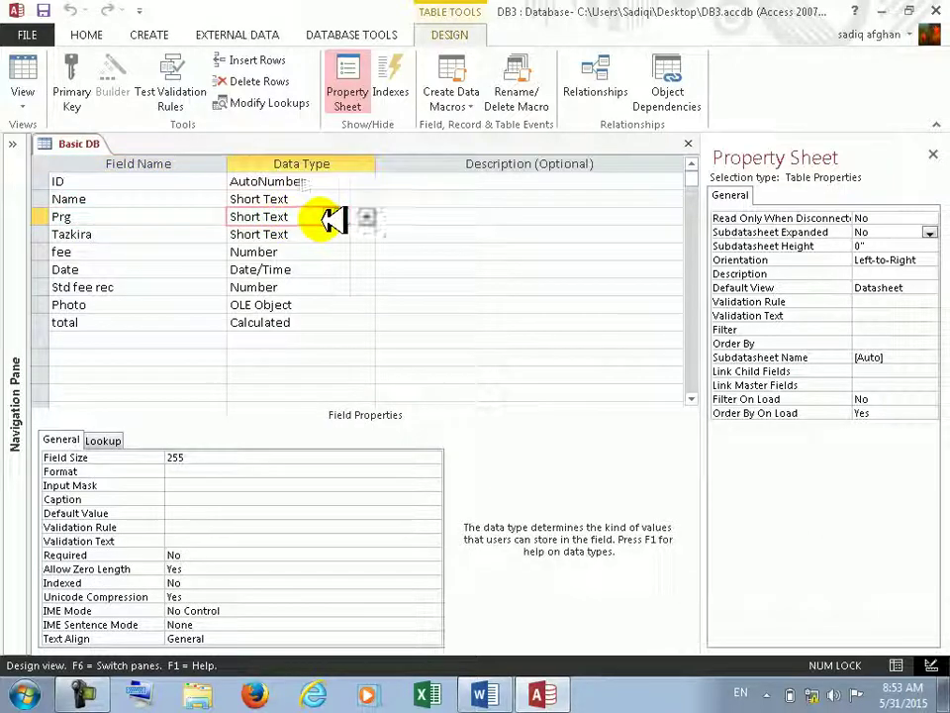
left_click(366, 217)
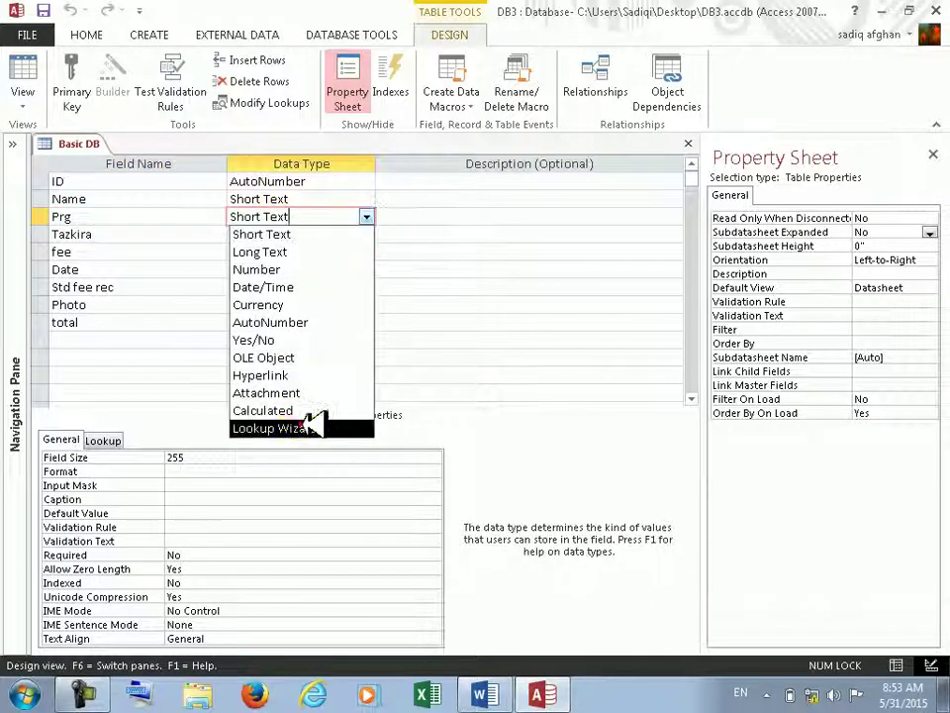
left_click(299, 427)
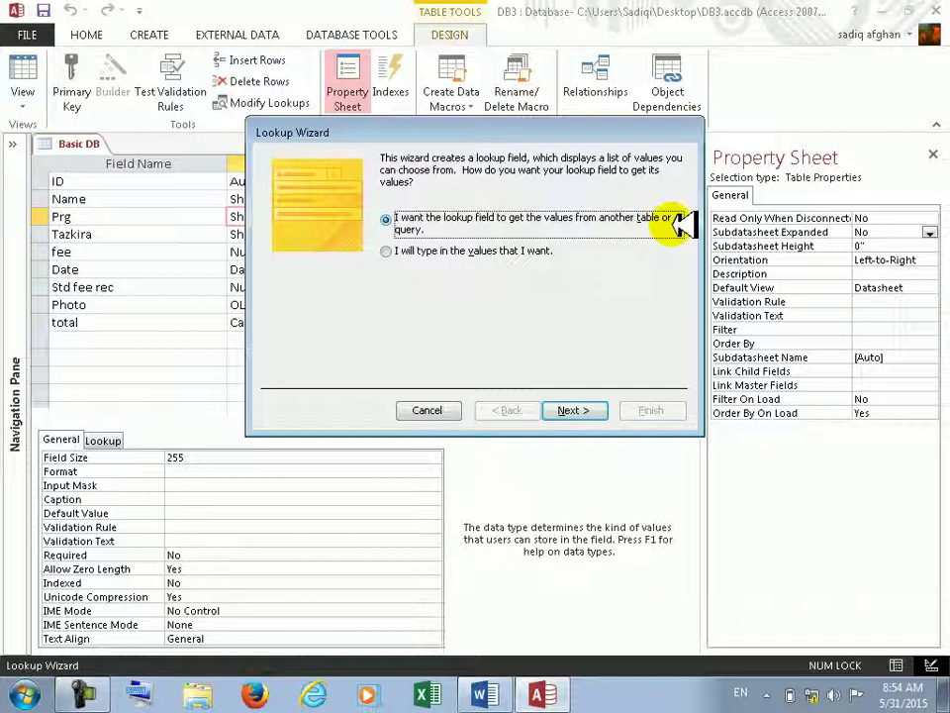
- Give Prg typed lookup values MS Word 2013, MS Excel 2013, MS Power point, MS Access
left_click(482, 251)
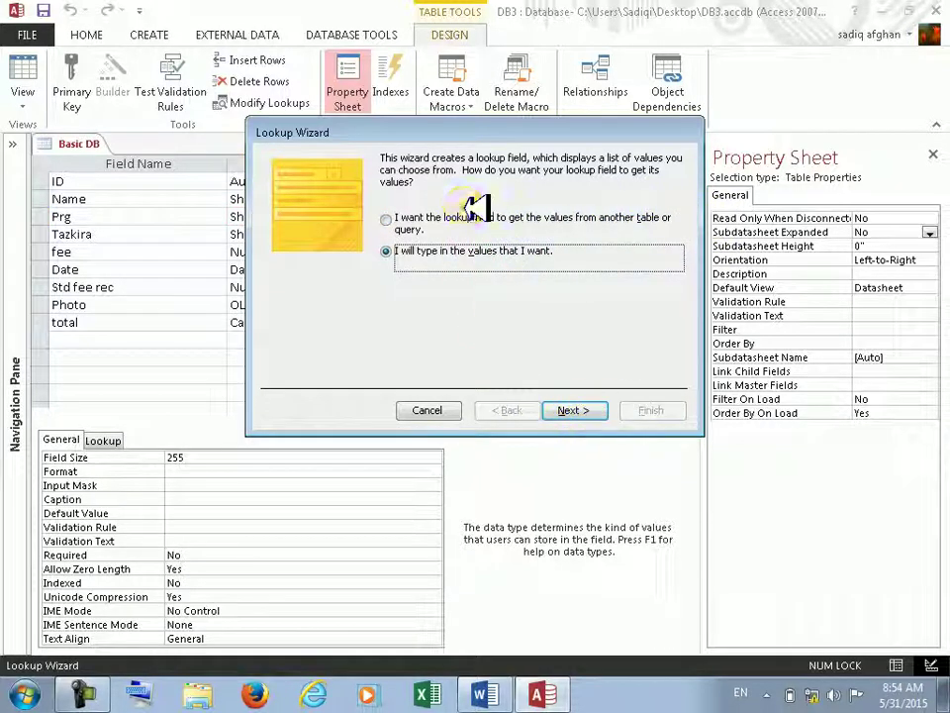
left_click(465, 211)
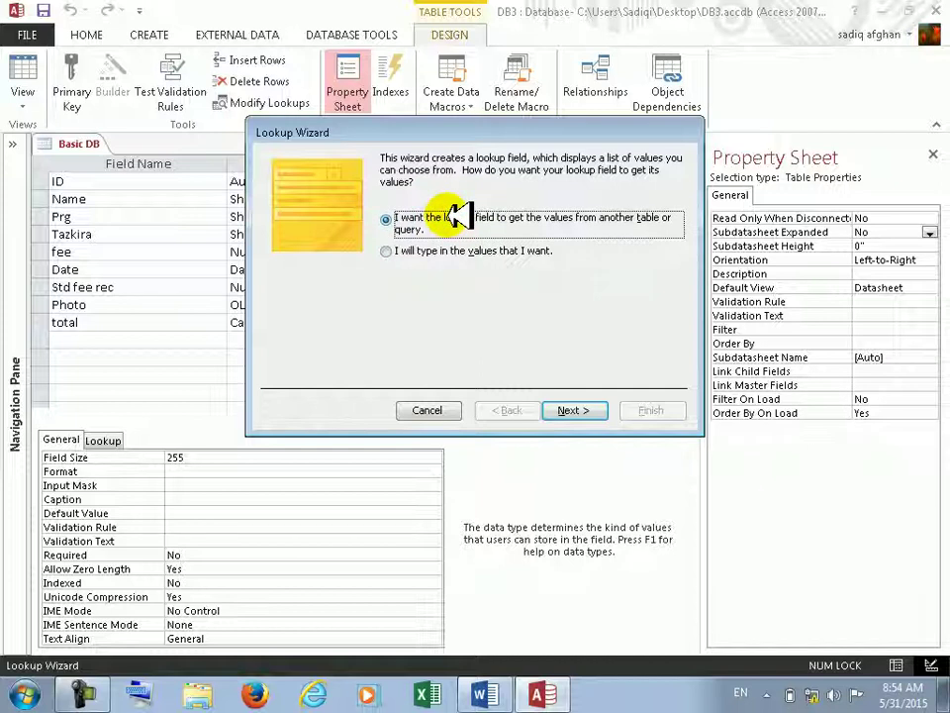
left_click(471, 253)
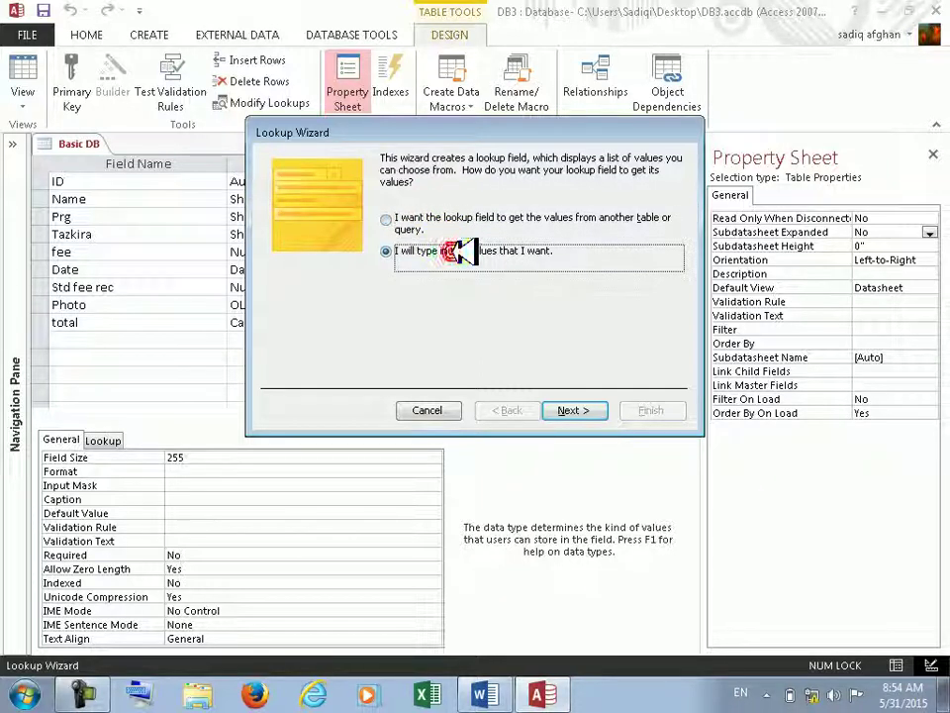
left_click(577, 410)
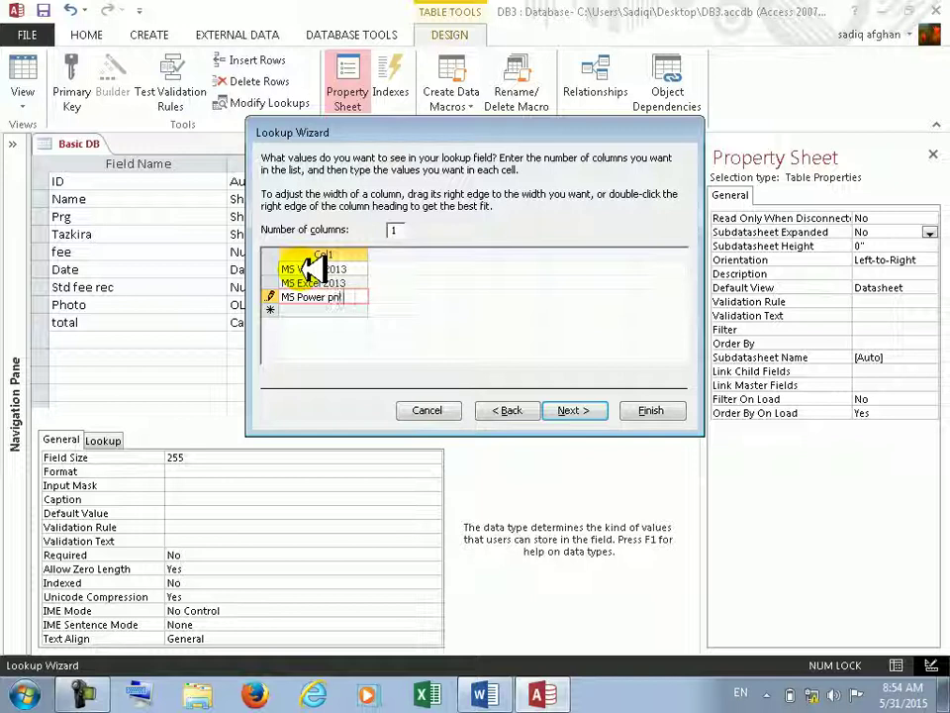
type("MS Access")
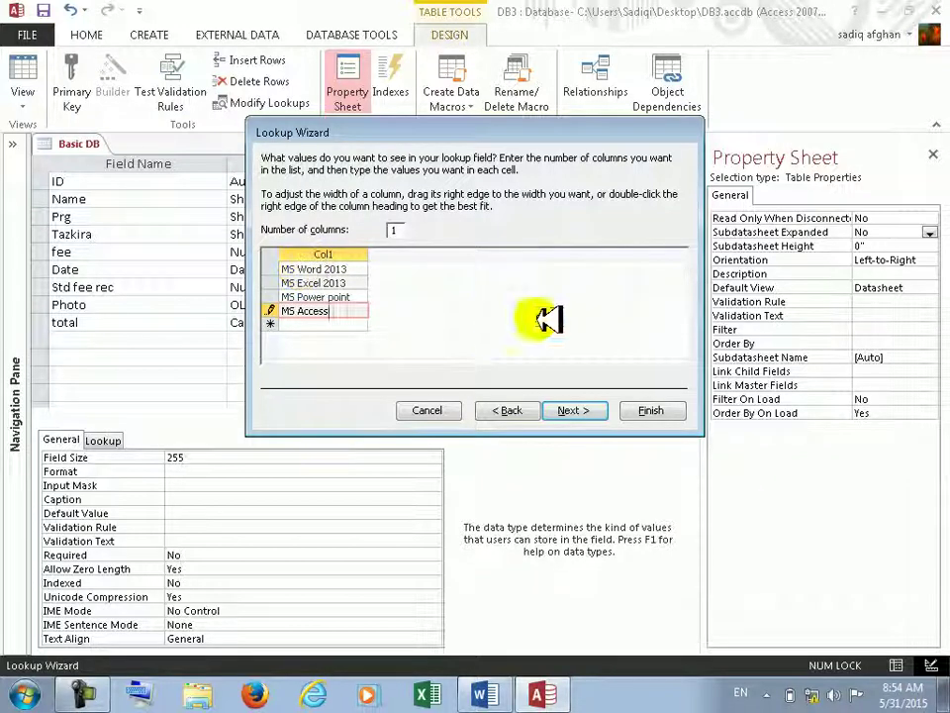
left_click(571, 412)
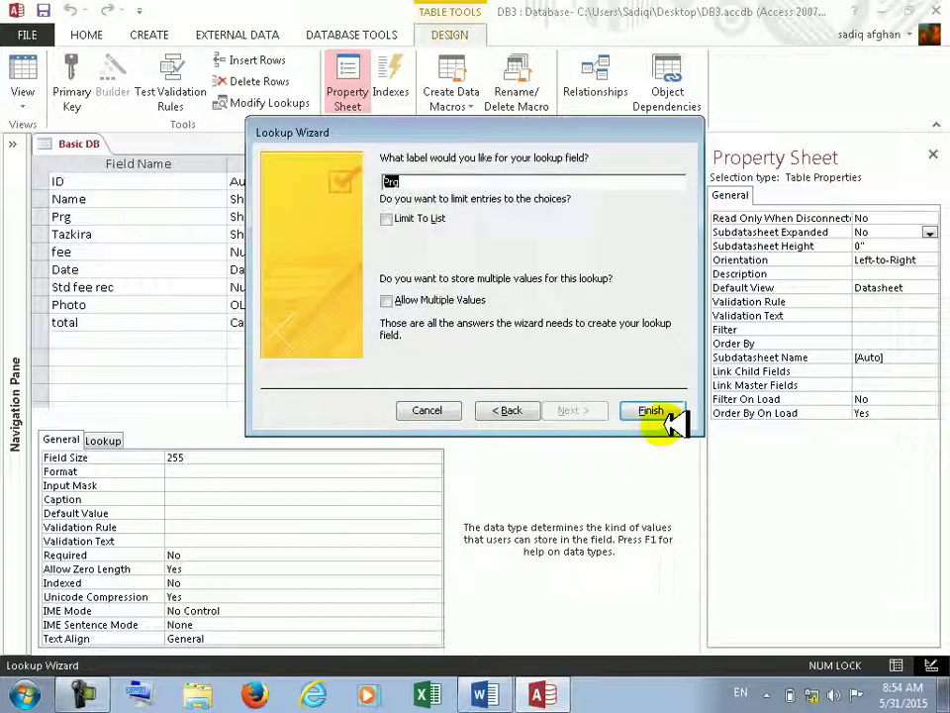
left_click(661, 414)
left_click(22, 99)
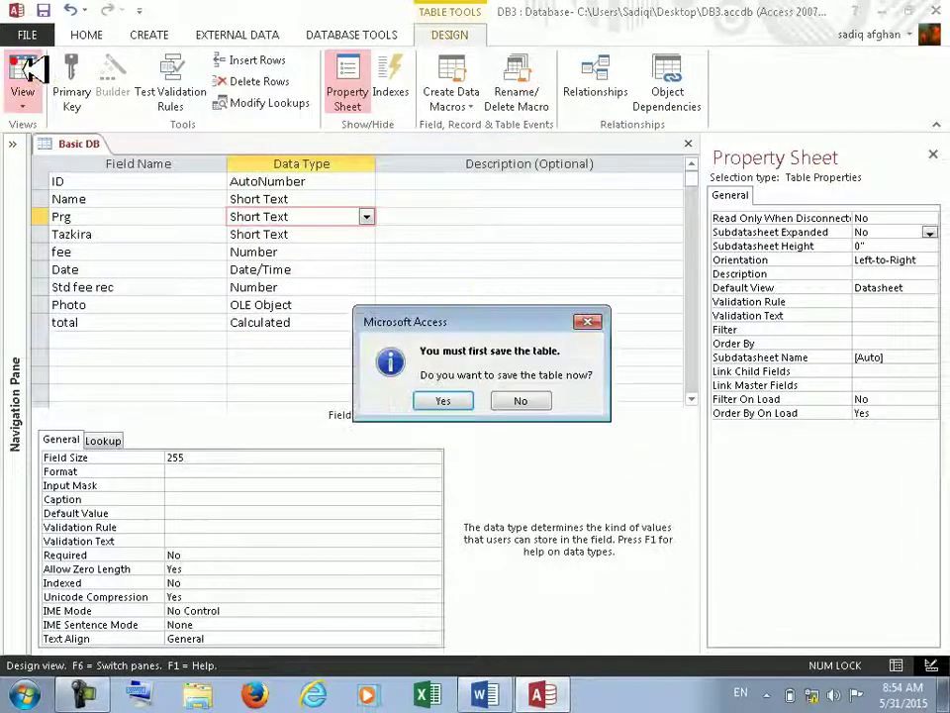
- Save the table, pick MS Access in record 1's Prg dropdown, and close Access
left_click(463, 402)
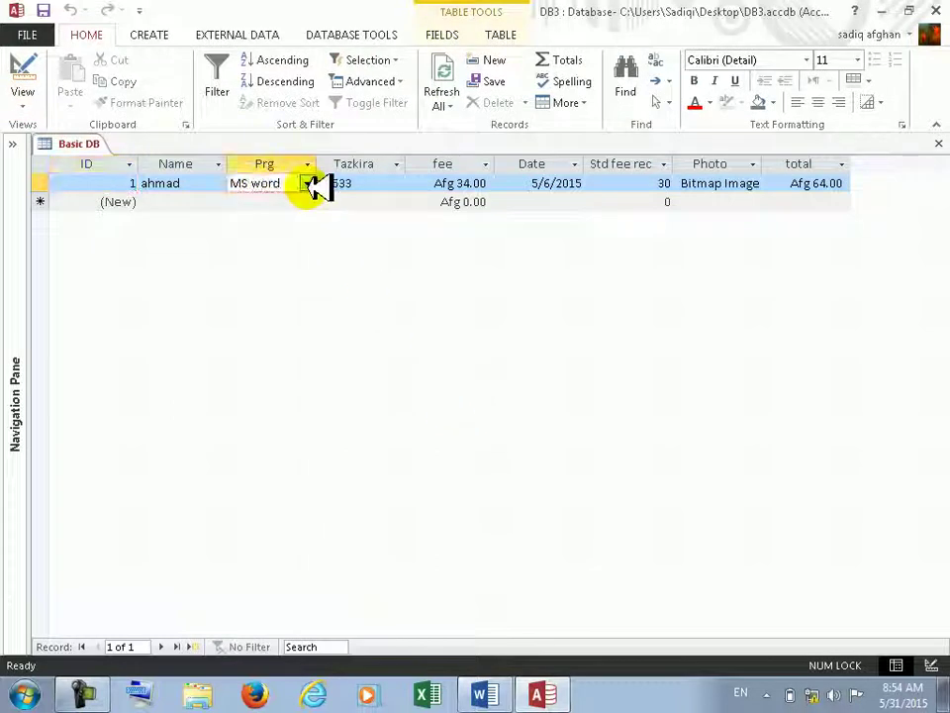
left_click(314, 186)
left_click(297, 237)
left_click(306, 184)
left_click(302, 254)
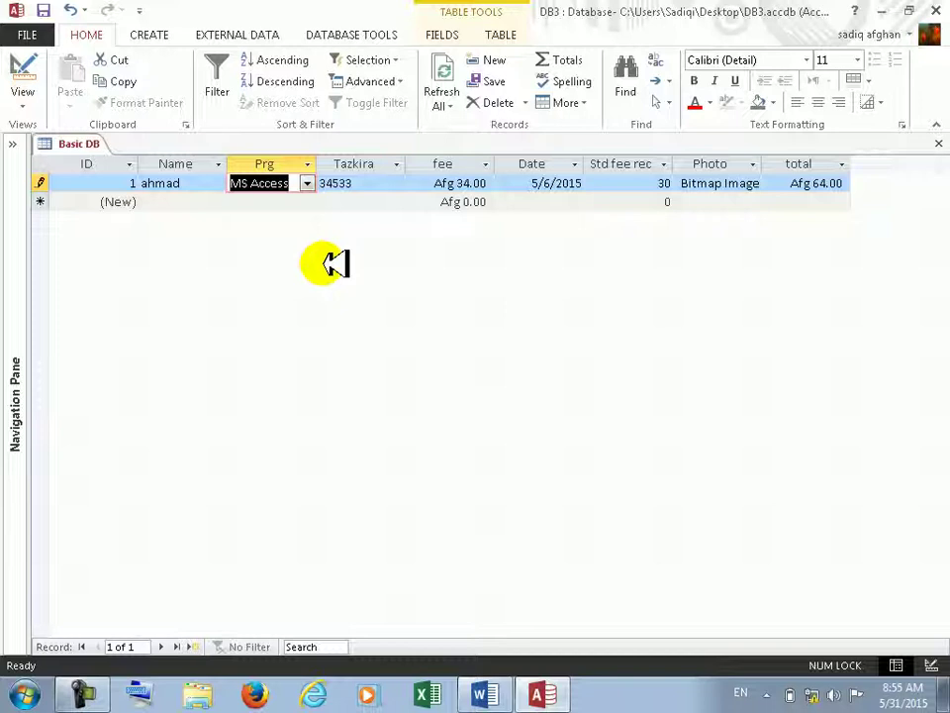
left_click(935, 11)
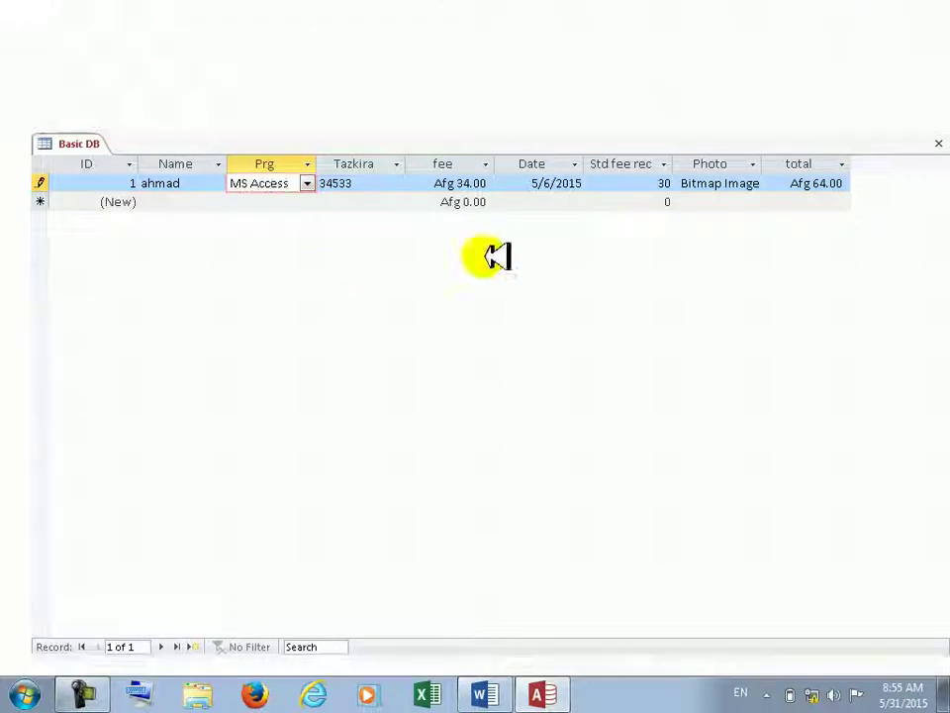